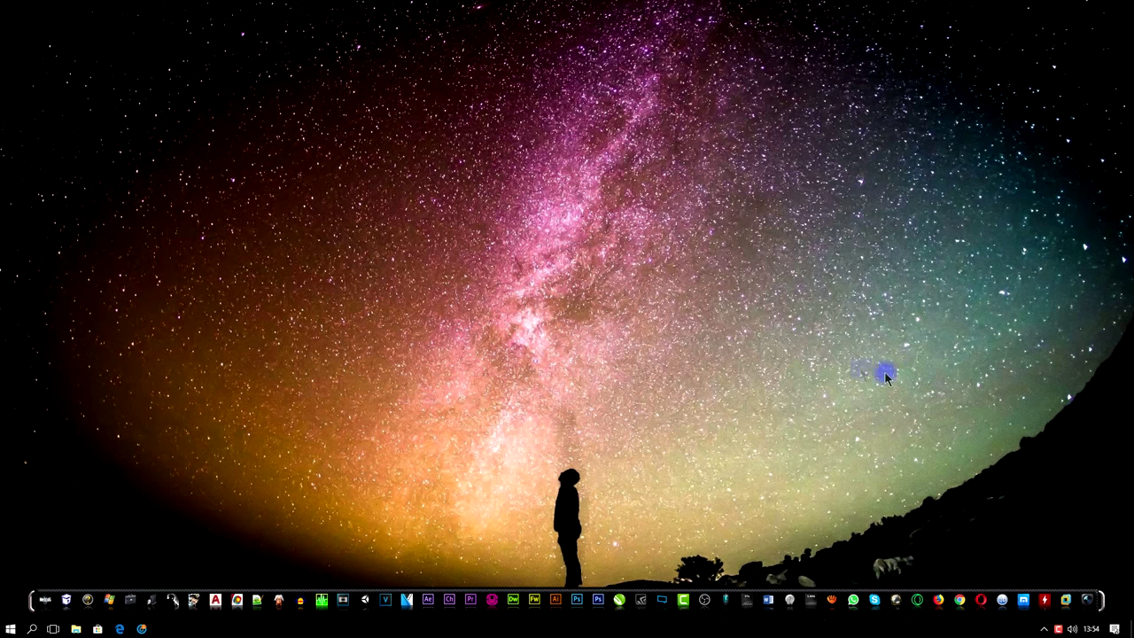
Launch Word, start a blank document and switch to the Inserir commands
click(769, 599)
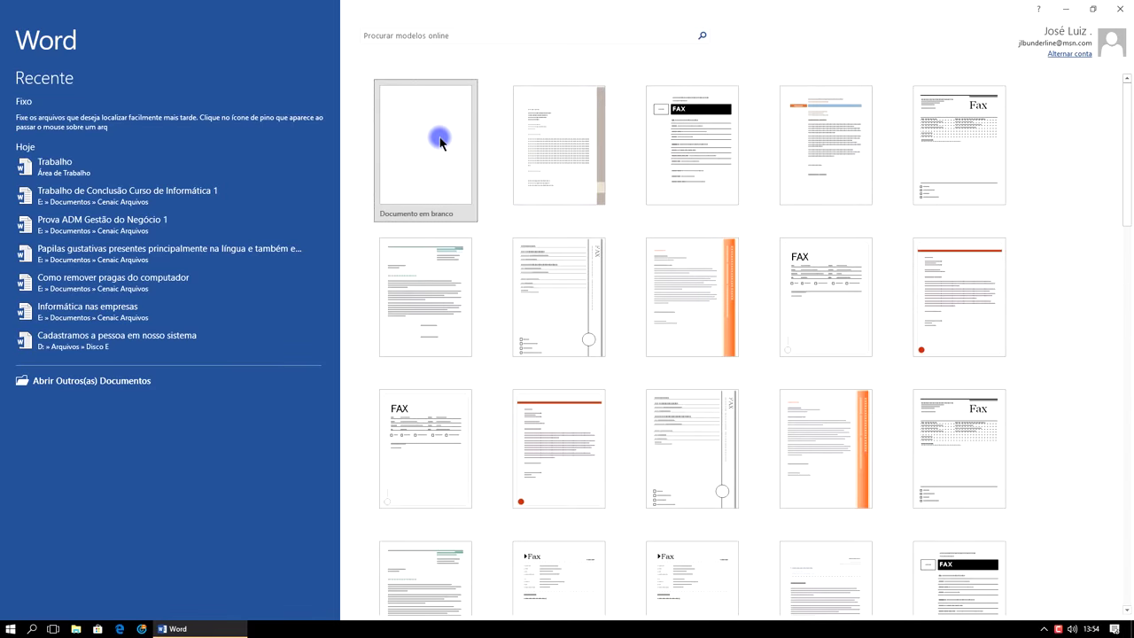
click(437, 143)
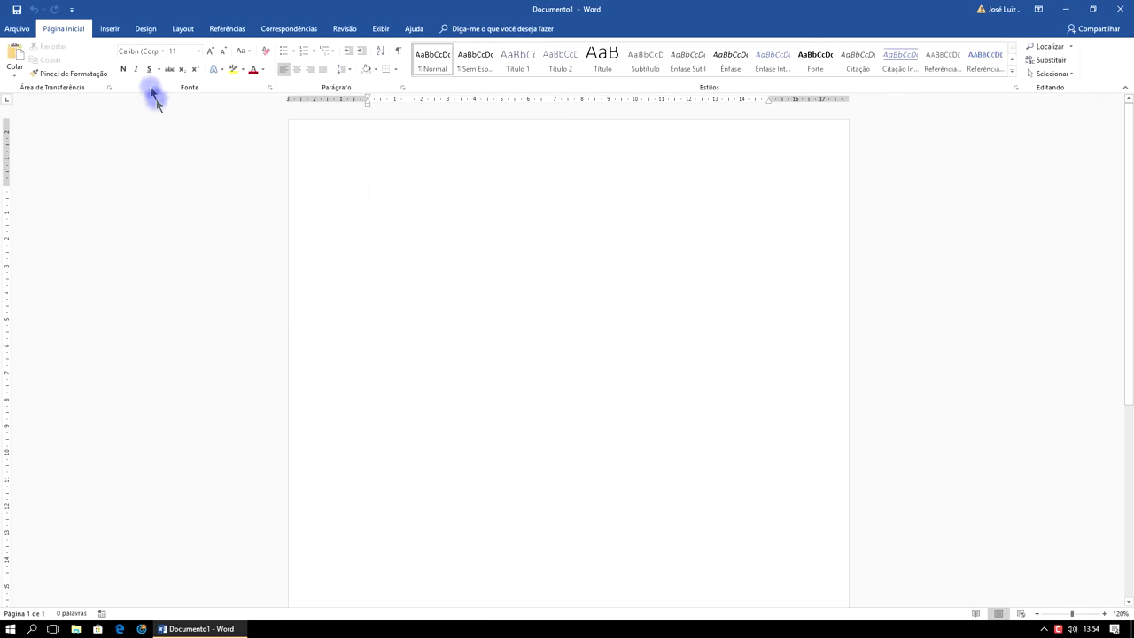
click(110, 30)
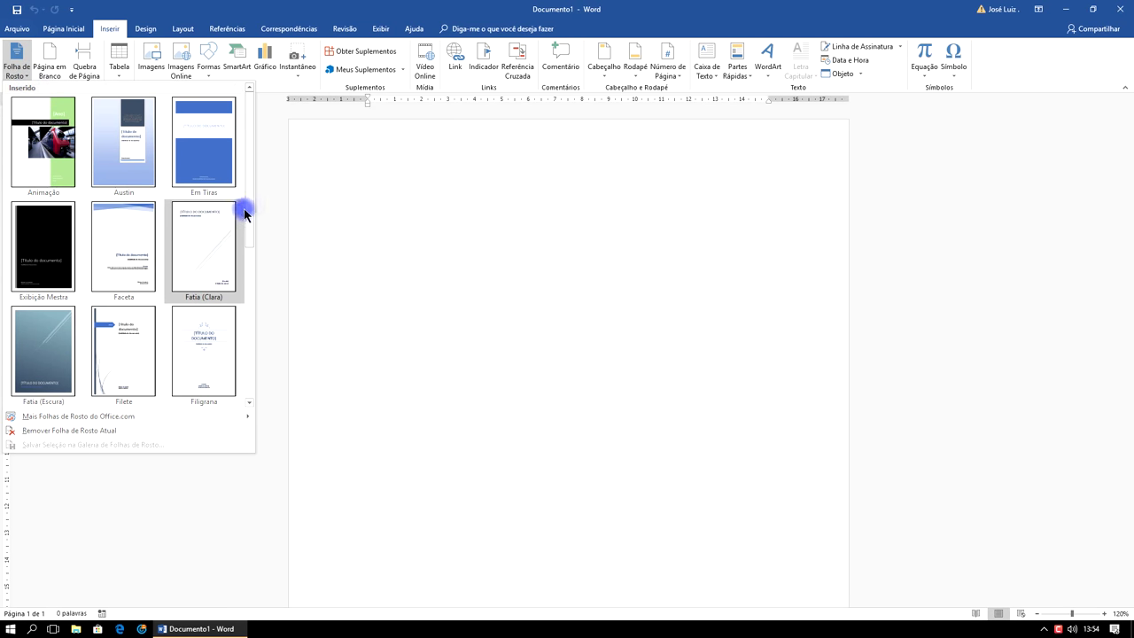
Insert the Animação cover page and select its [Ano] year and title placeholders
drag(249, 205, 249, 359)
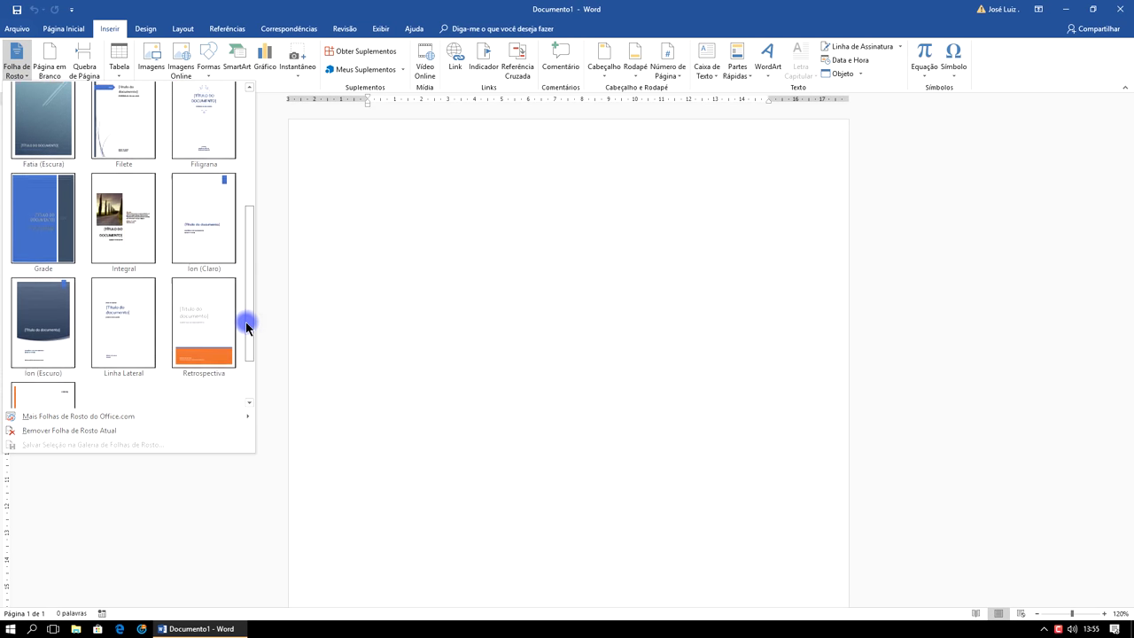
drag(249, 358, 245, 170)
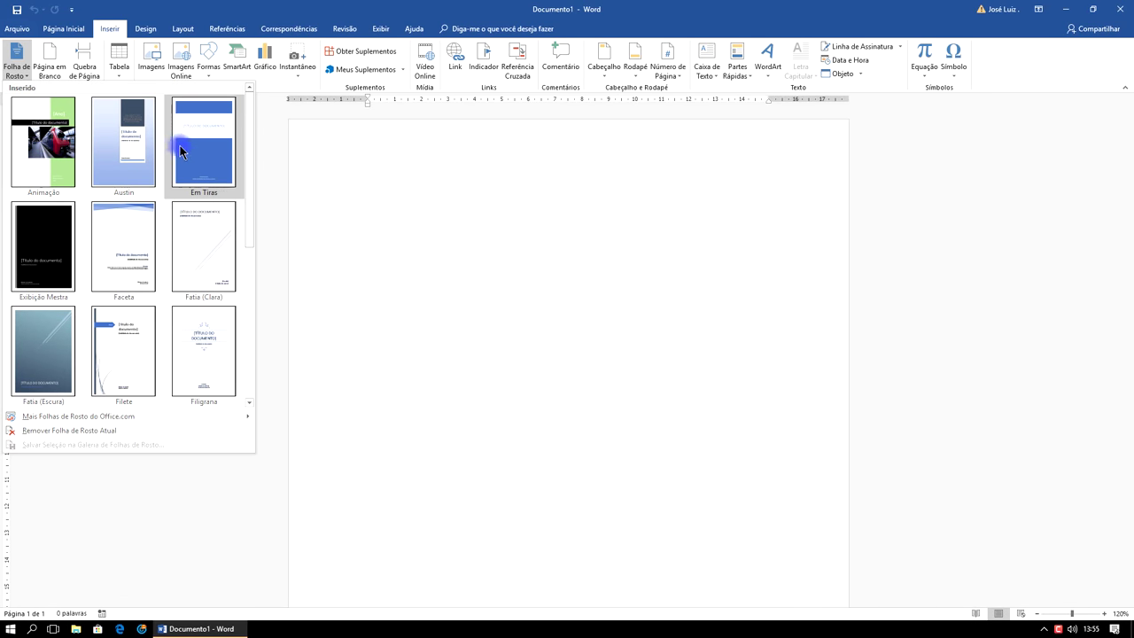
click(50, 142)
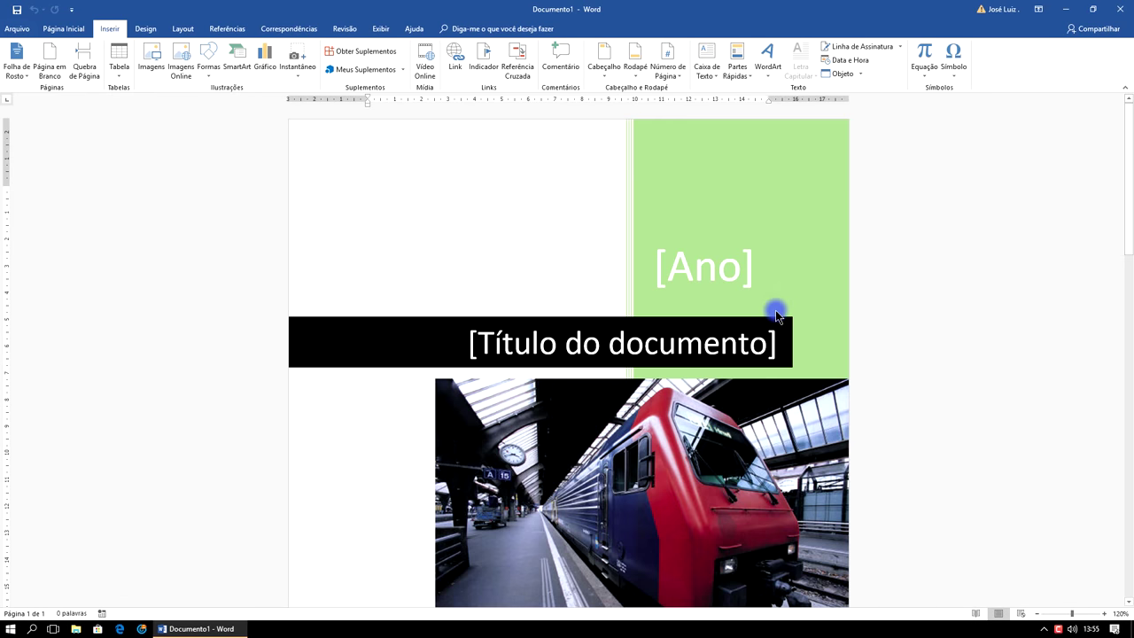
click(722, 264)
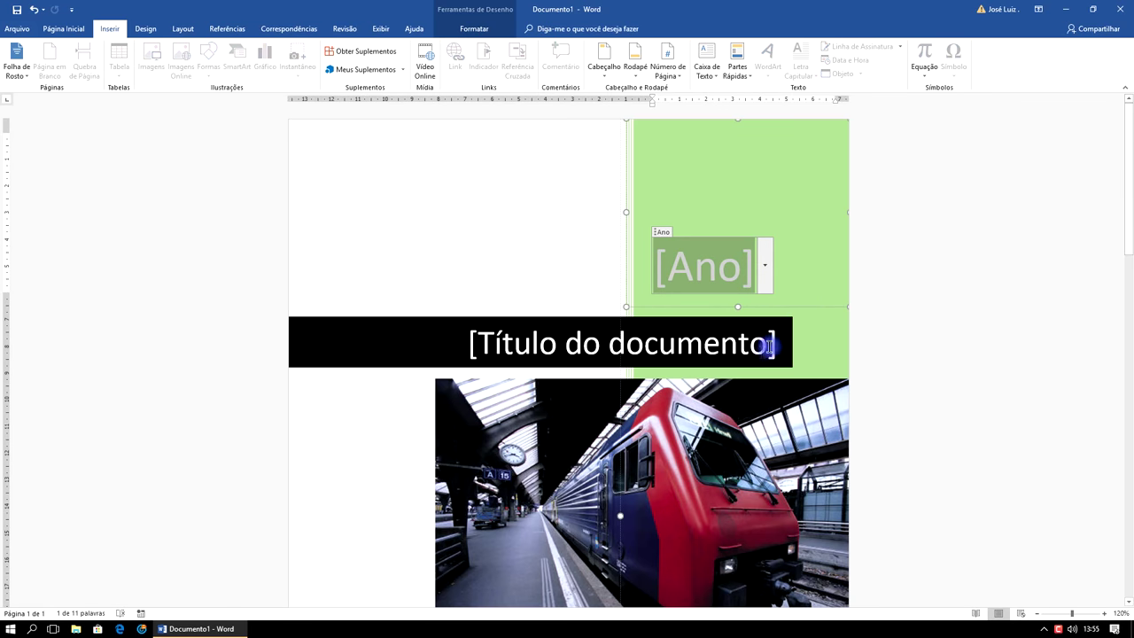
click(713, 337)
Select the cover's train photo, review the page, and reopen the Folha de Rosto gallery
scroll(927, 346, down, 3)
click(764, 350)
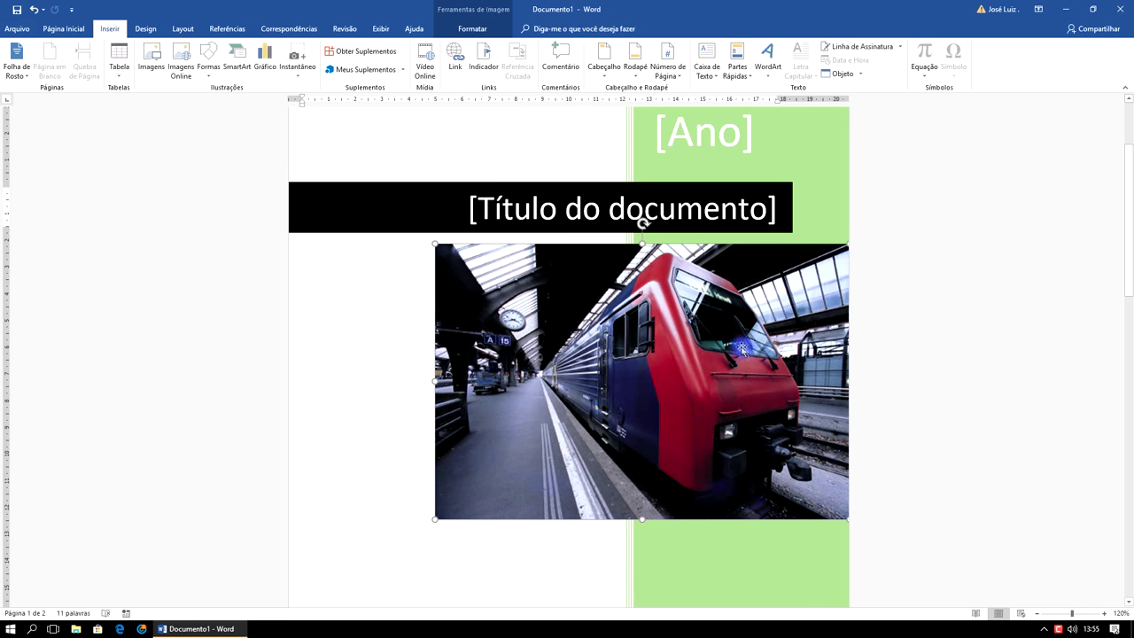
scroll(974, 359, down, 3)
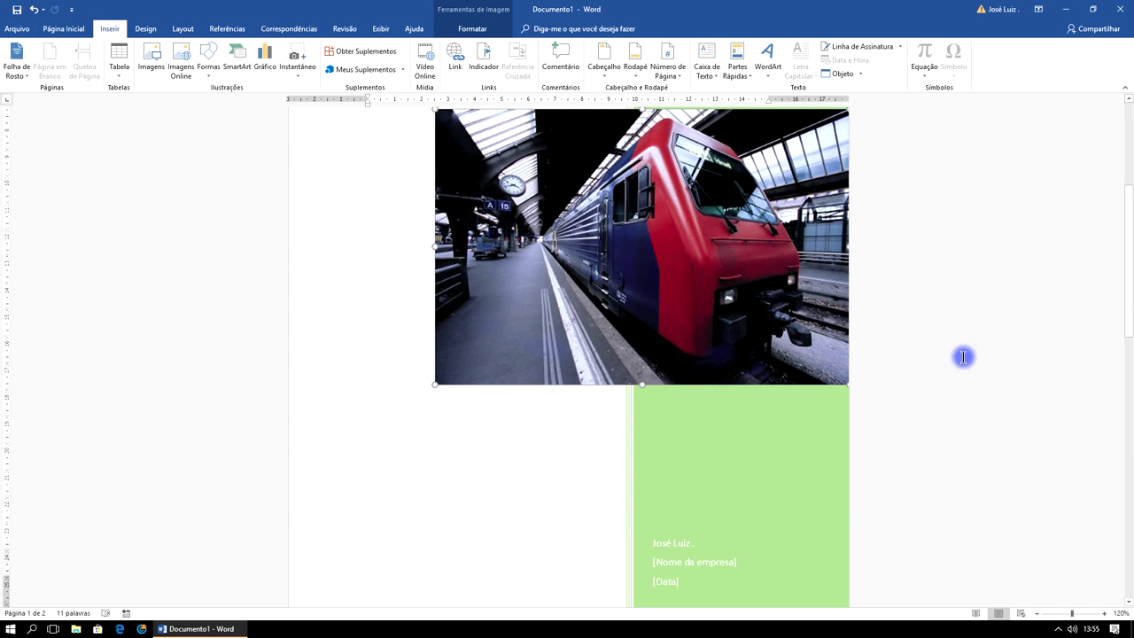
scroll(962, 354, down, 3)
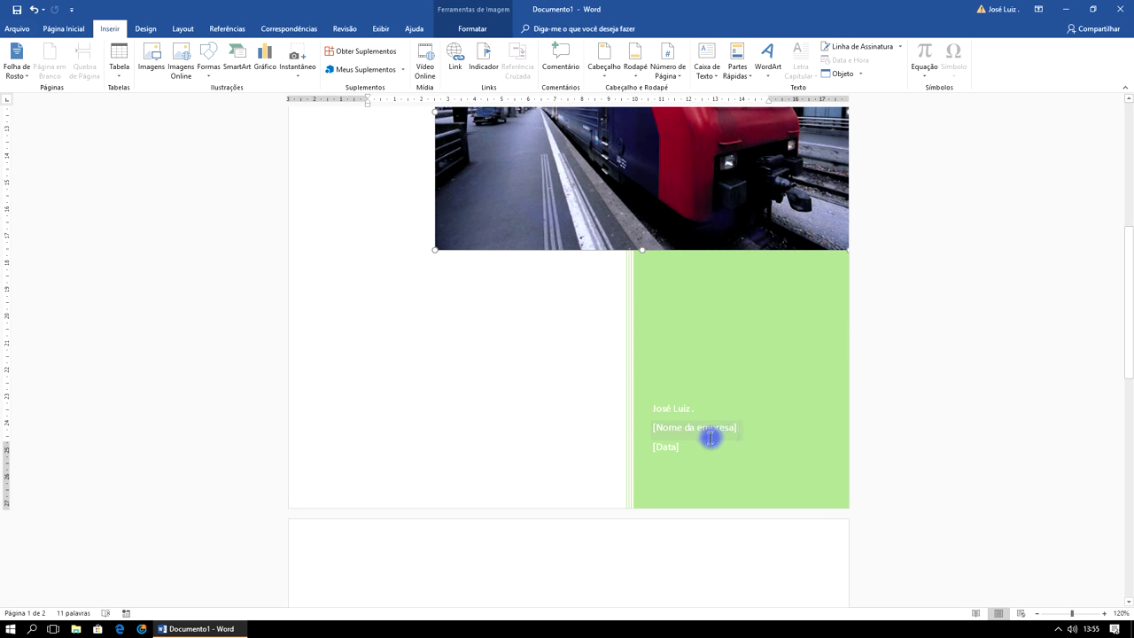
scroll(771, 438, down, 2)
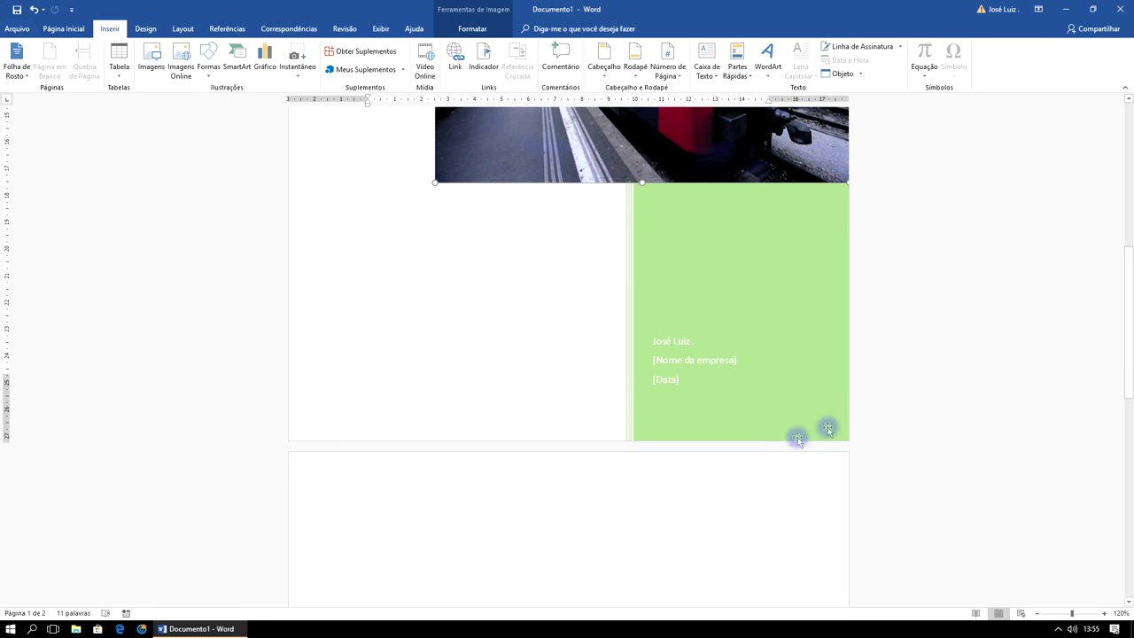
scroll(974, 349, down, 3)
scroll(984, 342, down, 3)
scroll(975, 335, up, 2)
scroll(958, 319, up, 3)
scroll(958, 319, up, 3)
scroll(957, 316, up, 3)
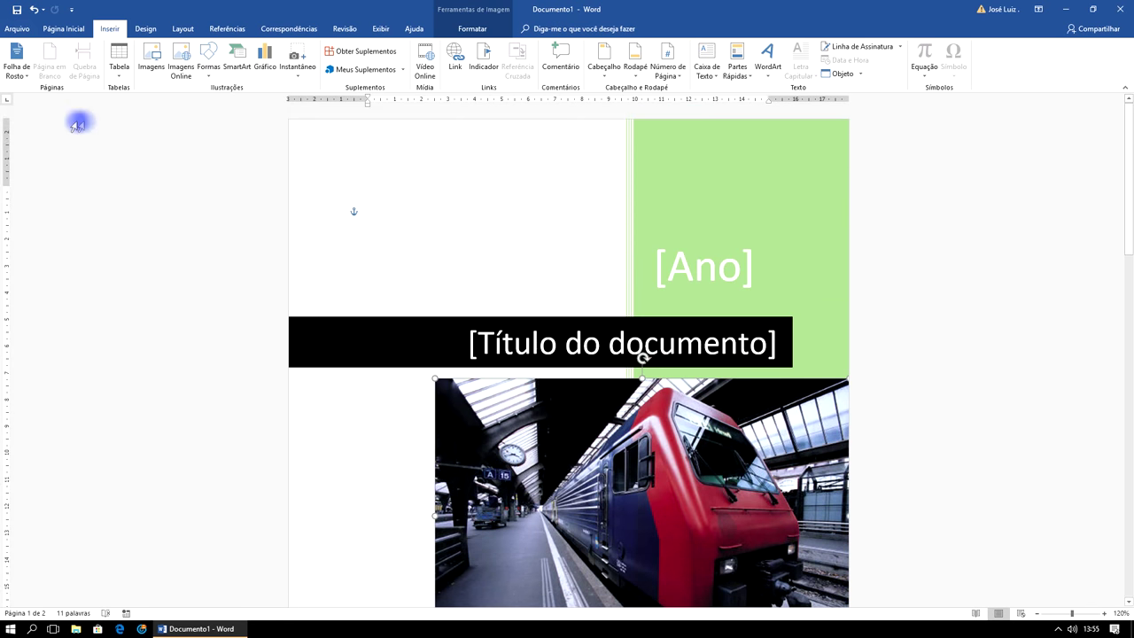
click(15, 71)
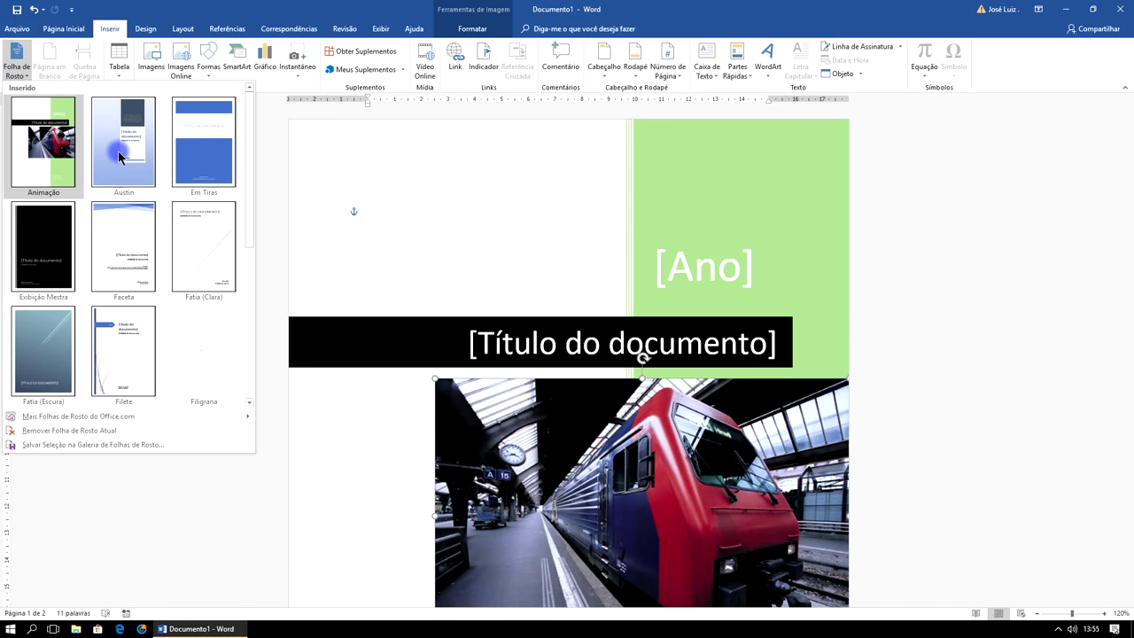
Swap the cover to the Austin design, review it, then replace it with Filigrana
click(118, 155)
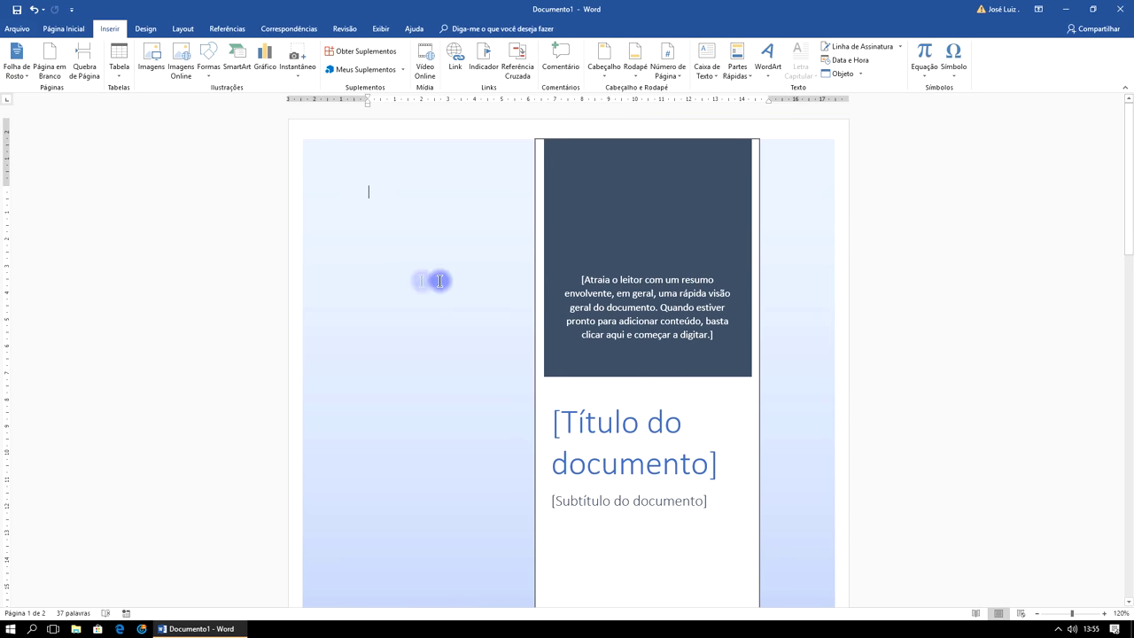
scroll(381, 253, down, 4)
scroll(382, 247, down, 2)
scroll(385, 243, up, 3)
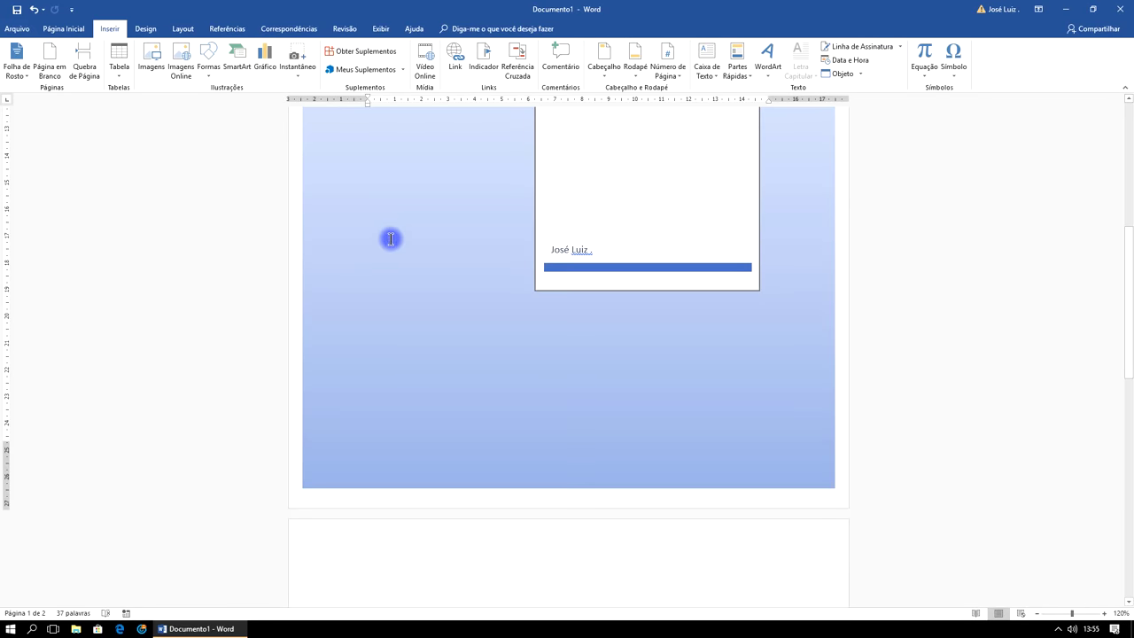
scroll(390, 231, up, 3)
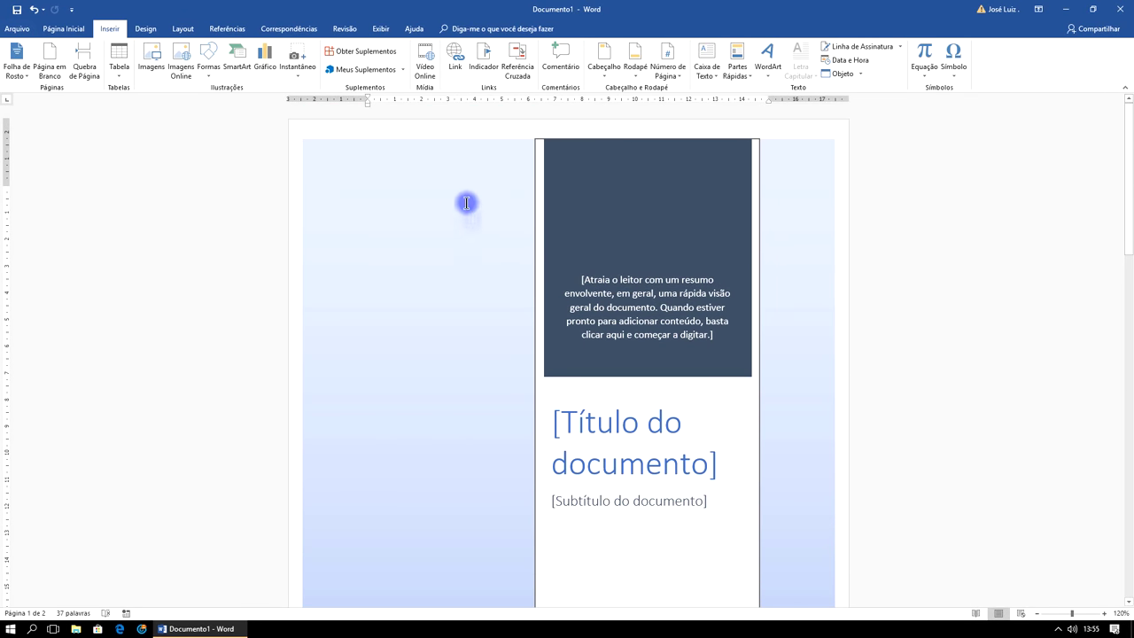
click(16, 58)
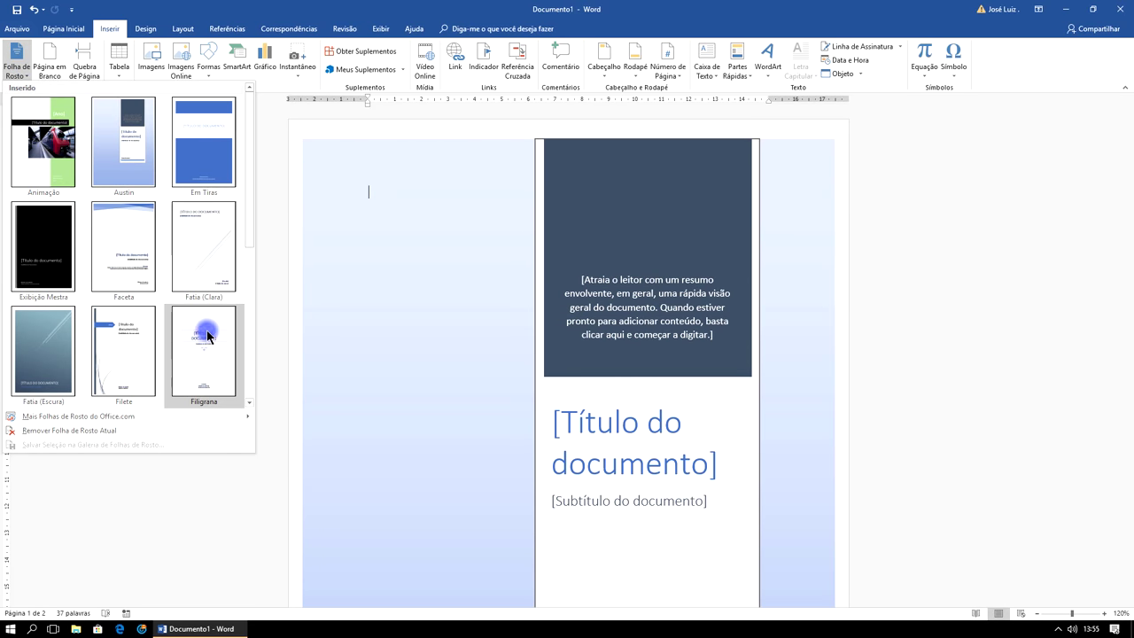
click(203, 359)
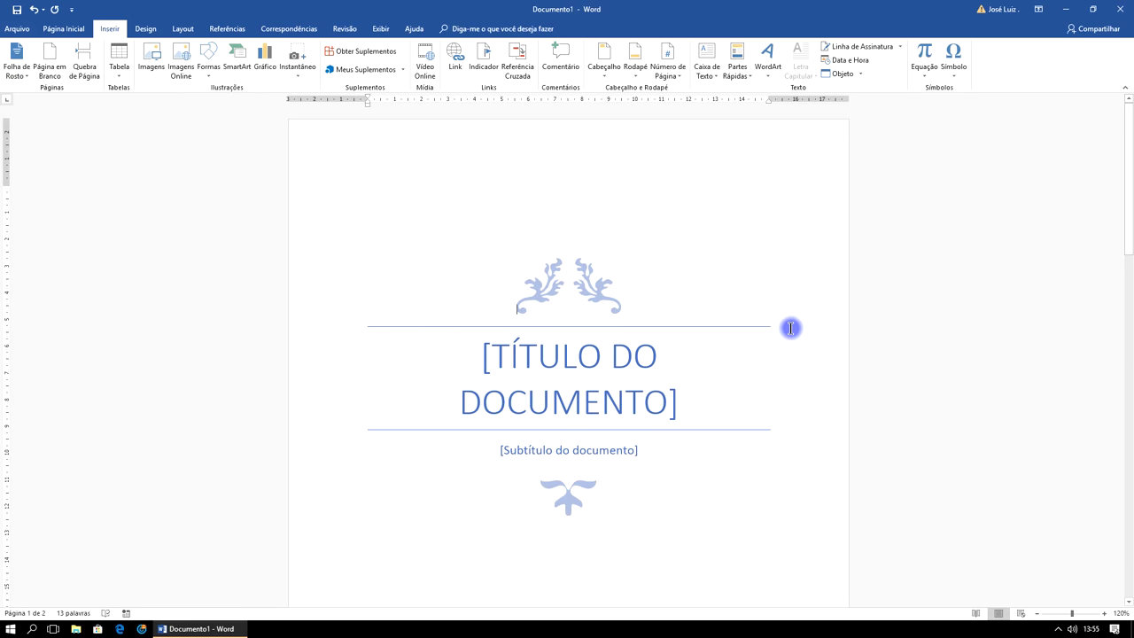
Select the Filigrana cover's top ornament and [TÍTULO DO DOCUMENTO] placeholder, then review the page
scroll(780, 279, down, 3)
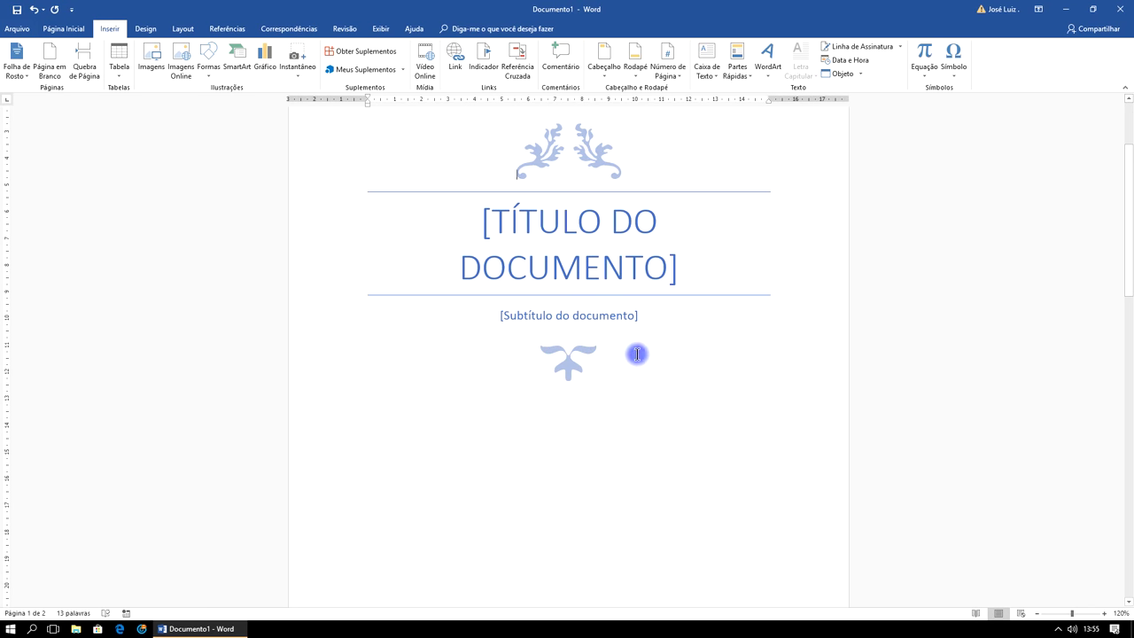
click(210, 152)
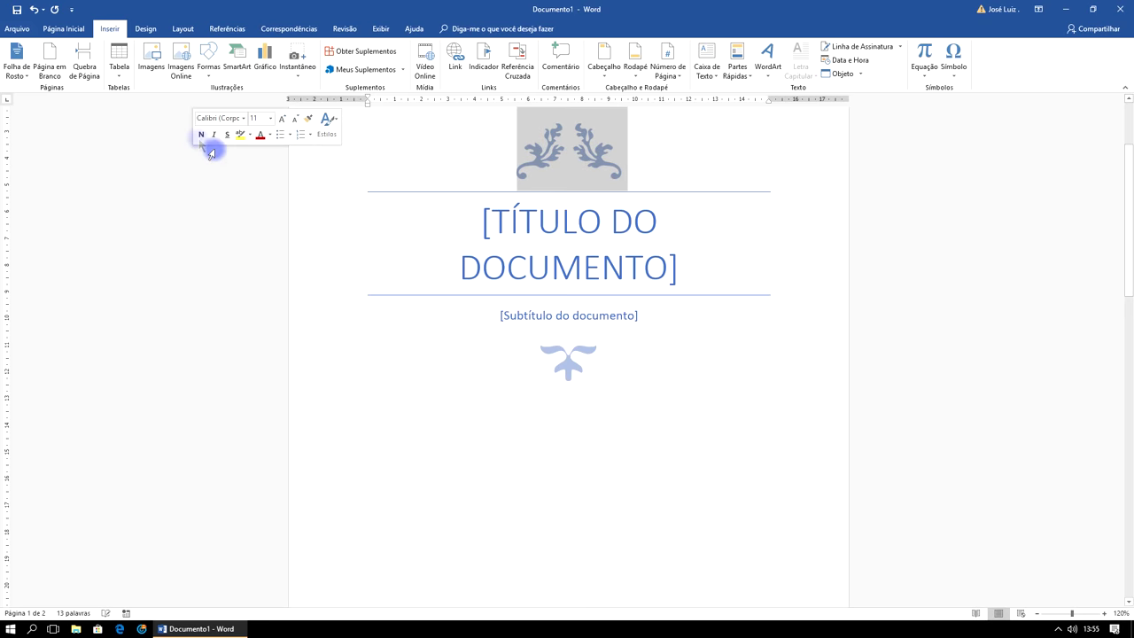
click(413, 213)
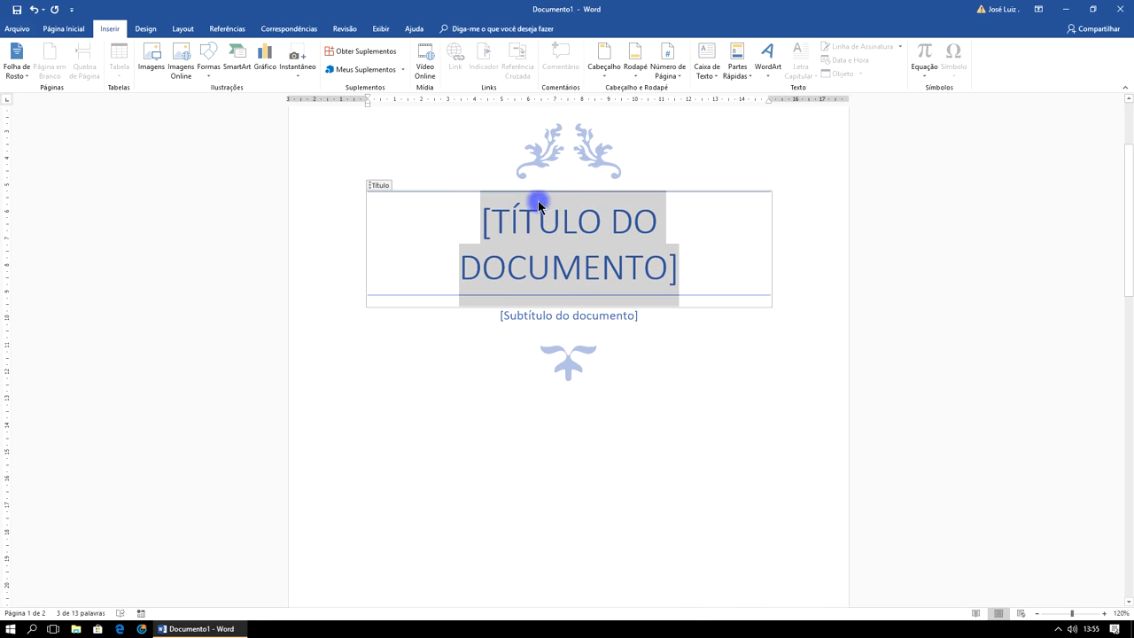
click(836, 184)
scroll(173, 189, down, 3)
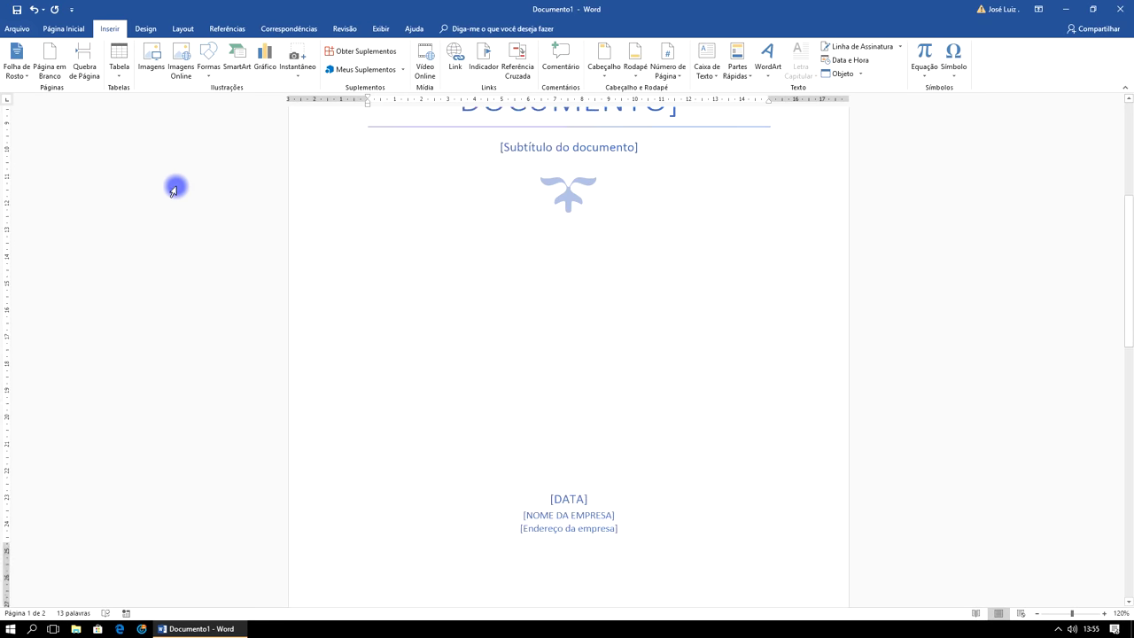
scroll(183, 185, down, 3)
scroll(182, 190, down, 4)
scroll(189, 182, down, 6)
scroll(202, 177, up, 3)
scroll(202, 176, up, 10)
Paste the copied content onto the cover, then select the whole cover page with Ctrl+A
click(63, 28)
click(19, 71)
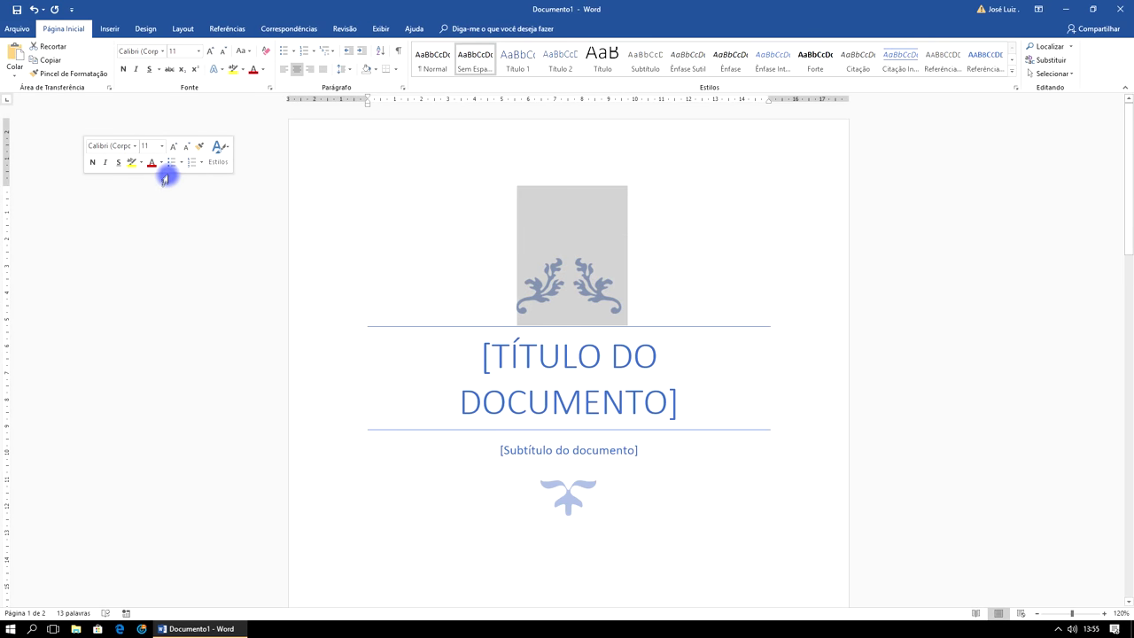
click(109, 28)
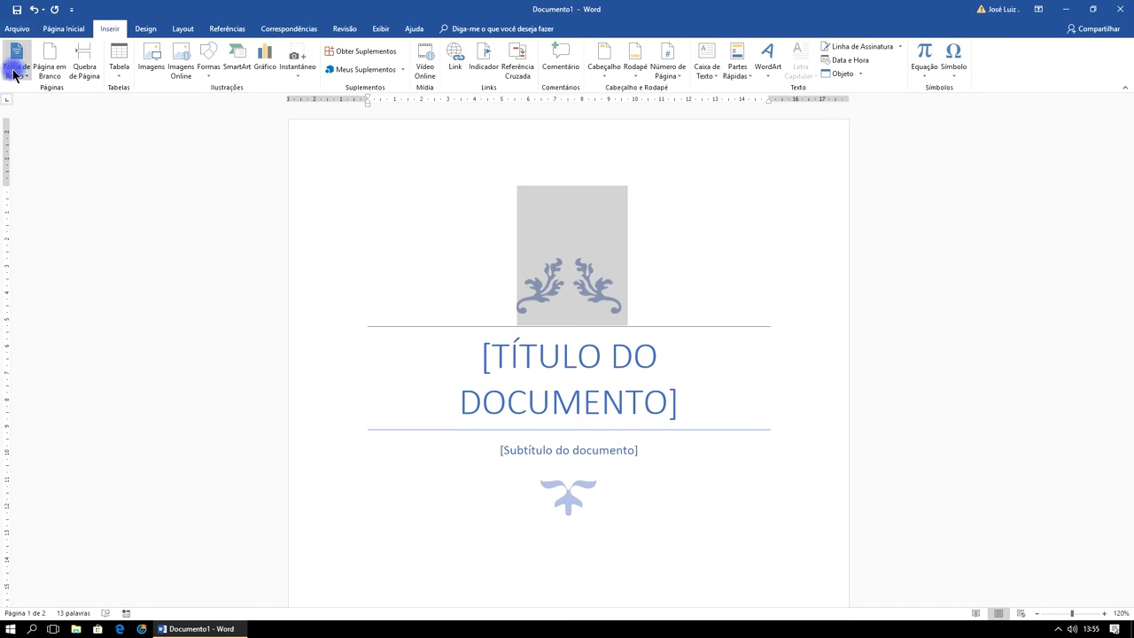
click(373, 237)
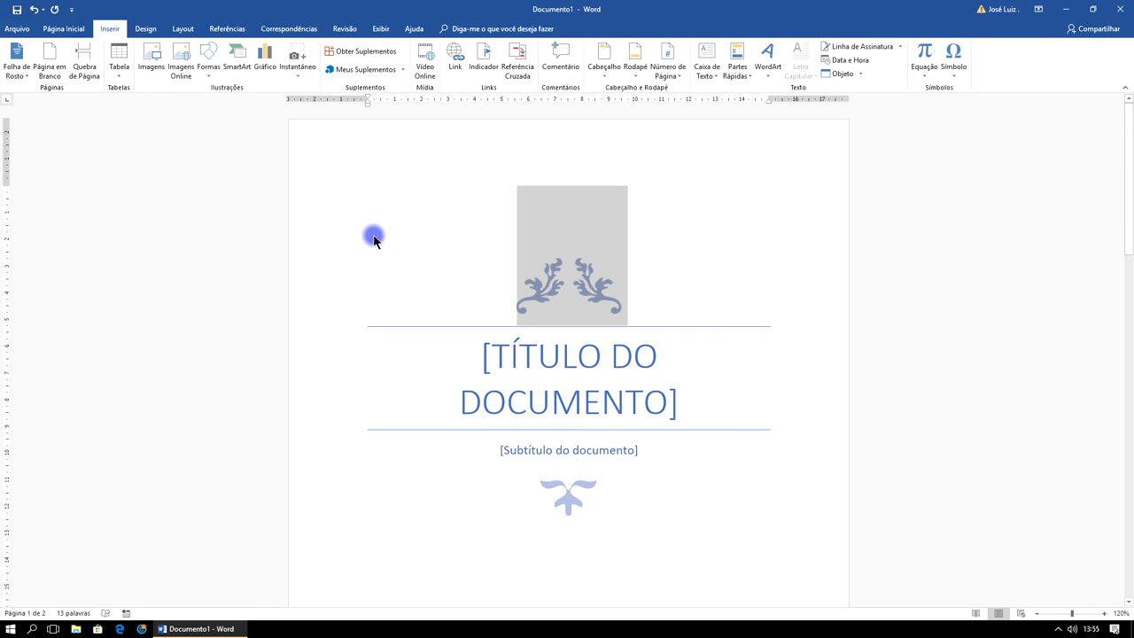
key(ctrl+a)
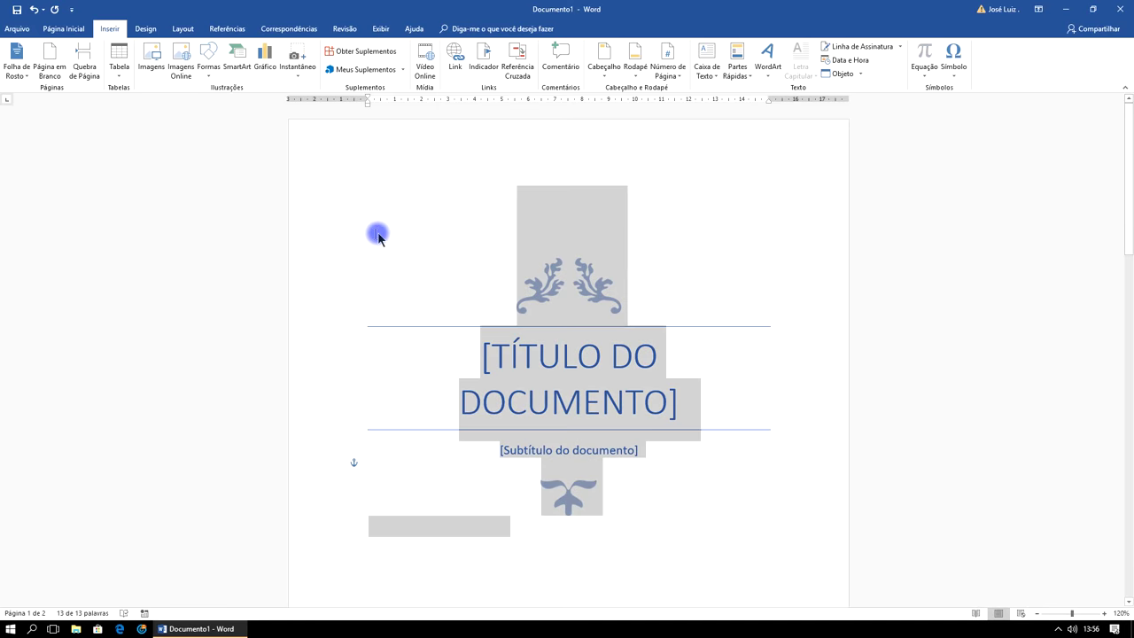
Delete the selected cover page from the document
key(Delete)
text(Agenda)
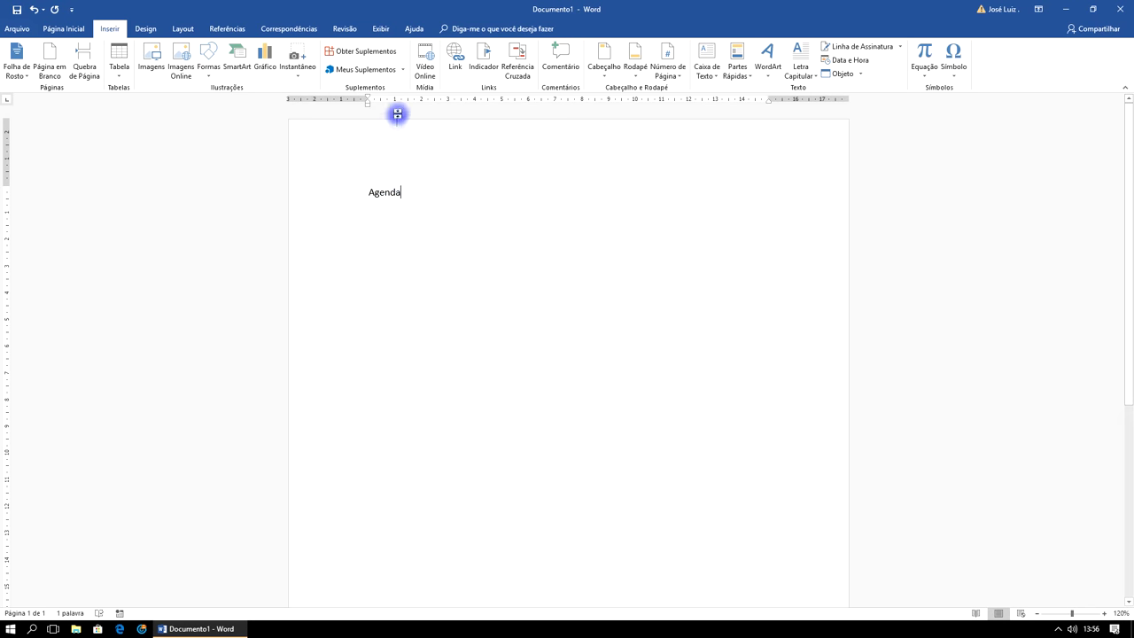
Centre the Agenda heading and open the Tabela insertion grid
click(76, 32)
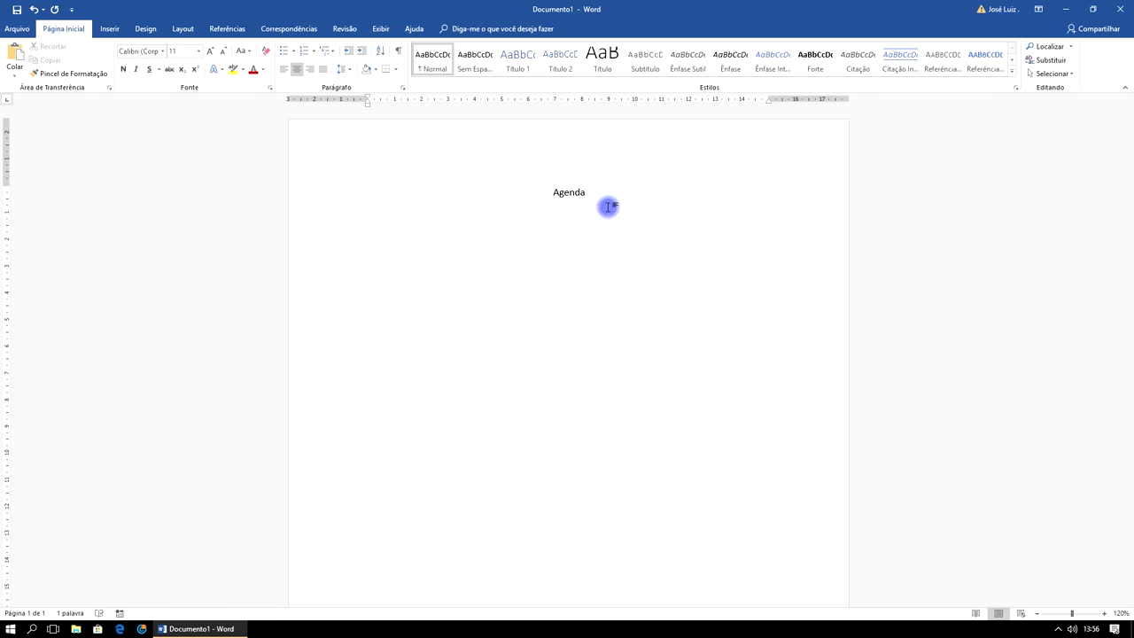
click(113, 28)
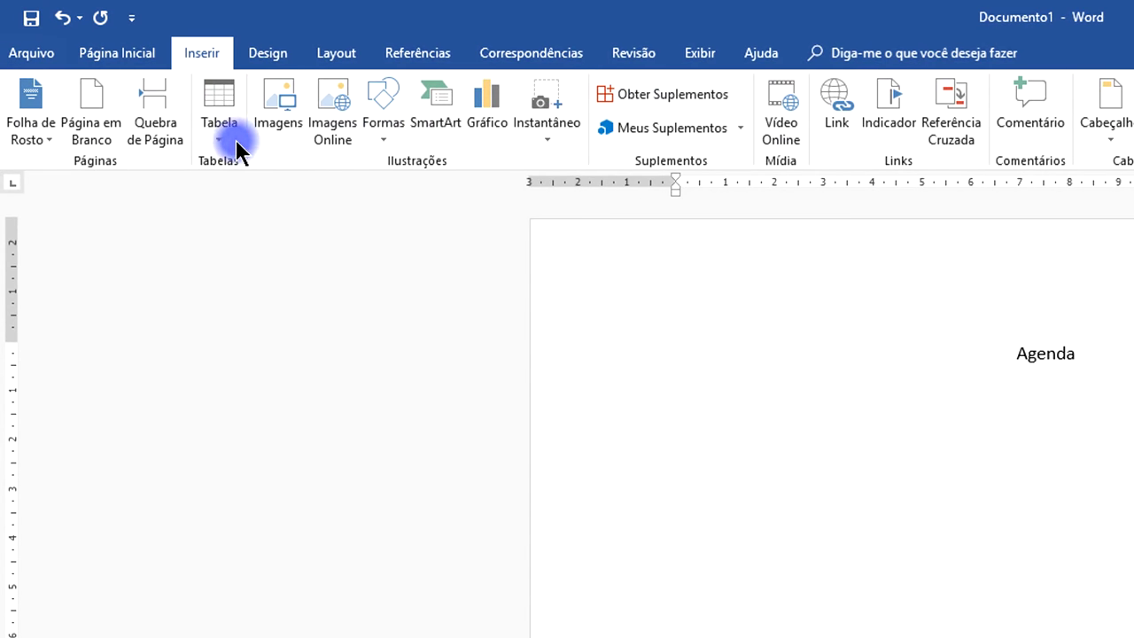
click(221, 141)
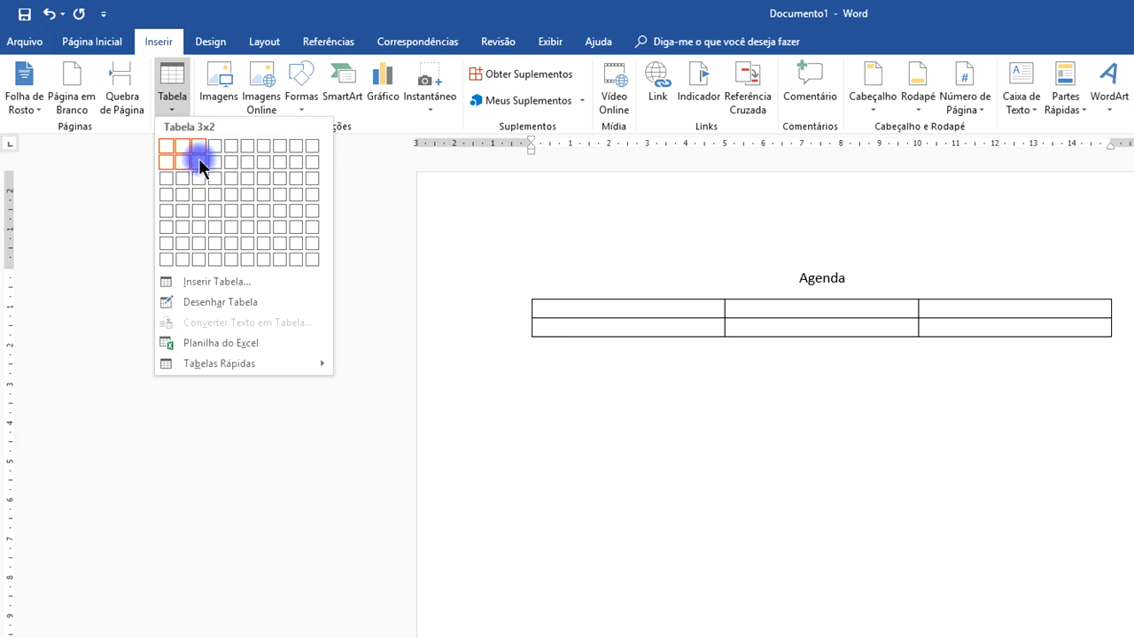
Insert a 3x2 table under Agenda with headers Nome:, Fone: and Endereço
click(198, 157)
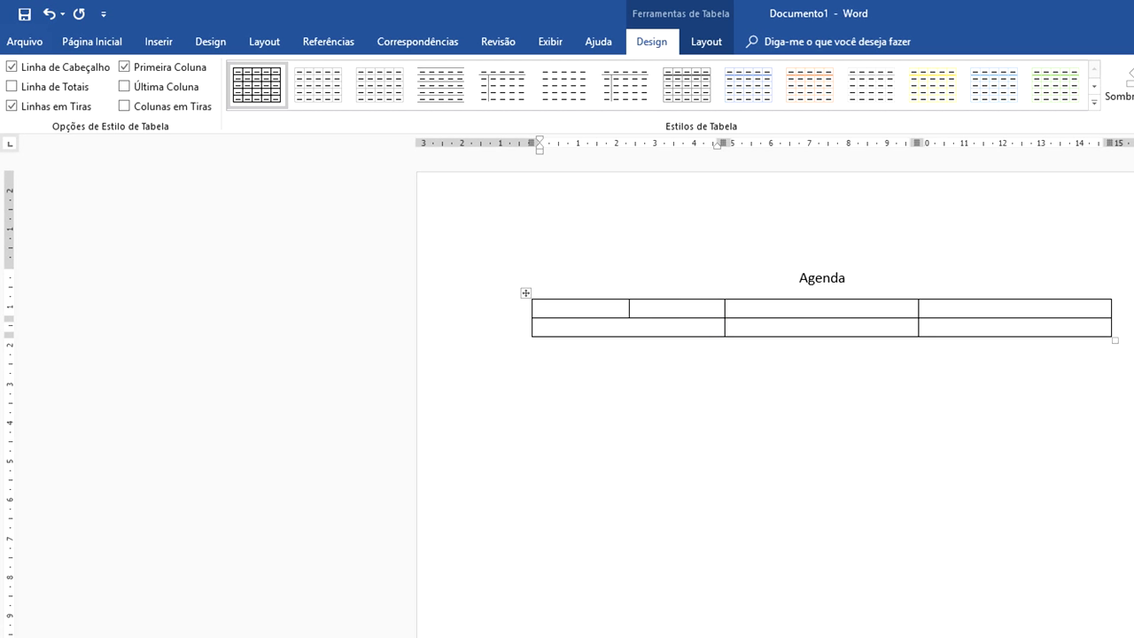
text(Nome:)
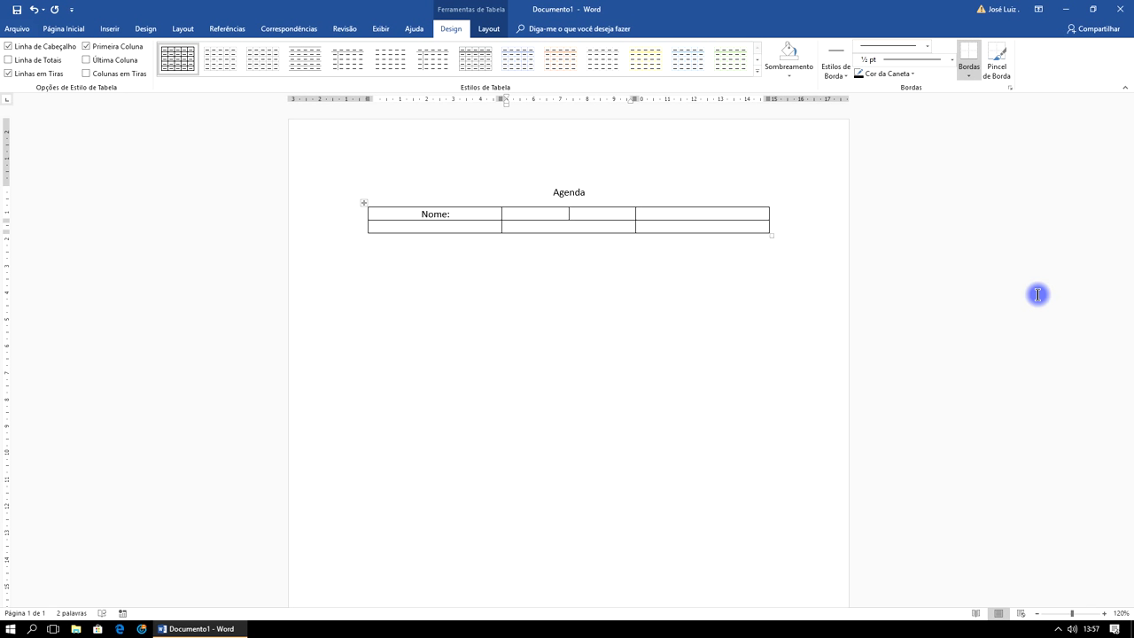
text(Fone:)
key(Tab)
text(Endereço)
key(Tab)
Type the first contact's name in the second row, correcting the typo
text(Fernadn)
key(BackSpace)
text(o)
key(Left)
key(Left)
text(n)
key(Tab)
Enter the first contact's phone number and street address, then add a new table row
text(301)
text(6-)
text(0236)
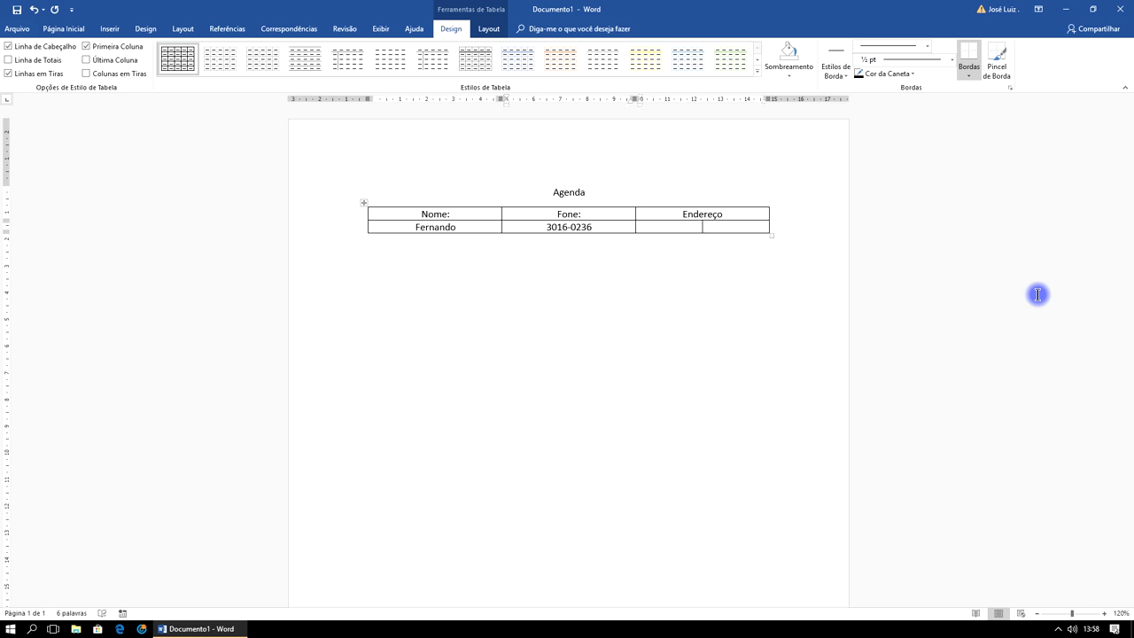
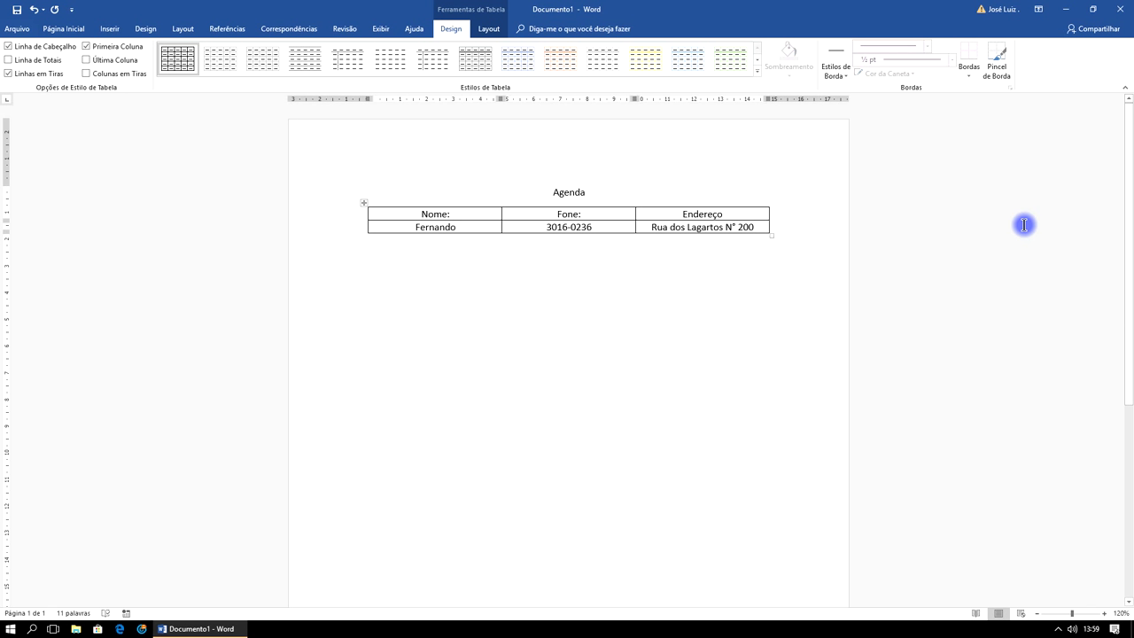
key(Return)
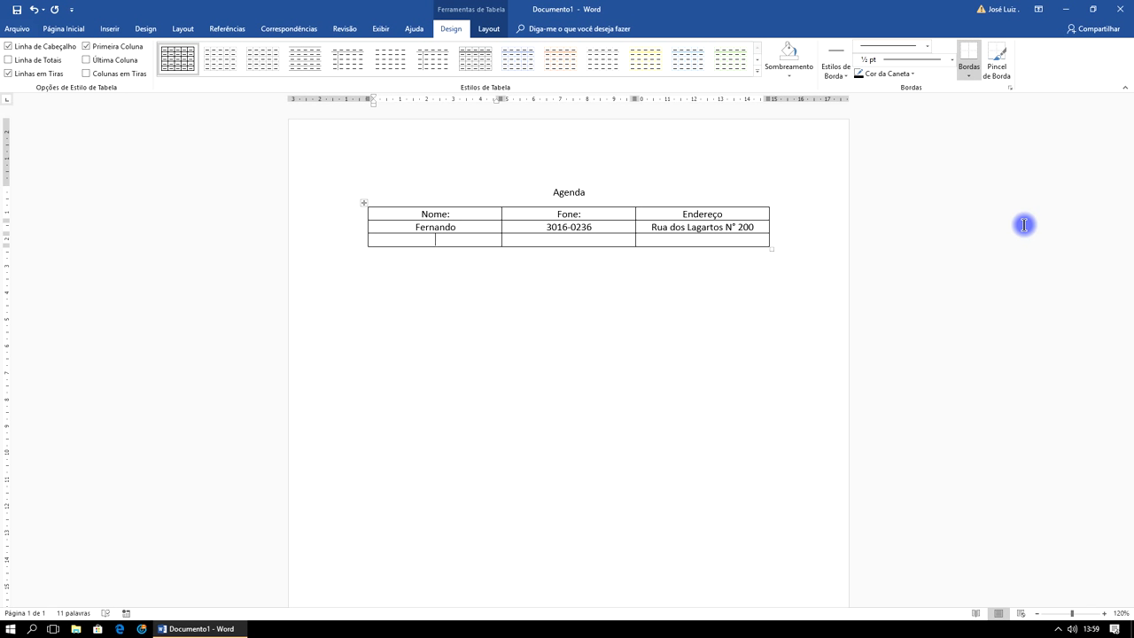
Fill the new row with the second contact's name, phone number and street address
text(Areolildo)
key(Tab)
text(3016-)
text(2587)
key(Tab)
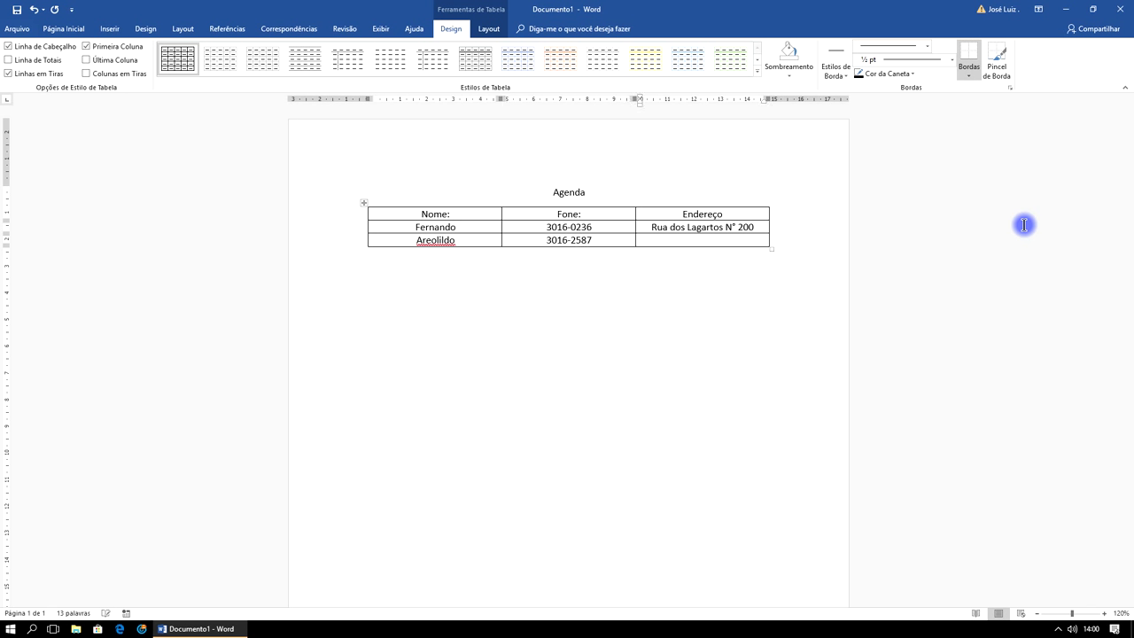
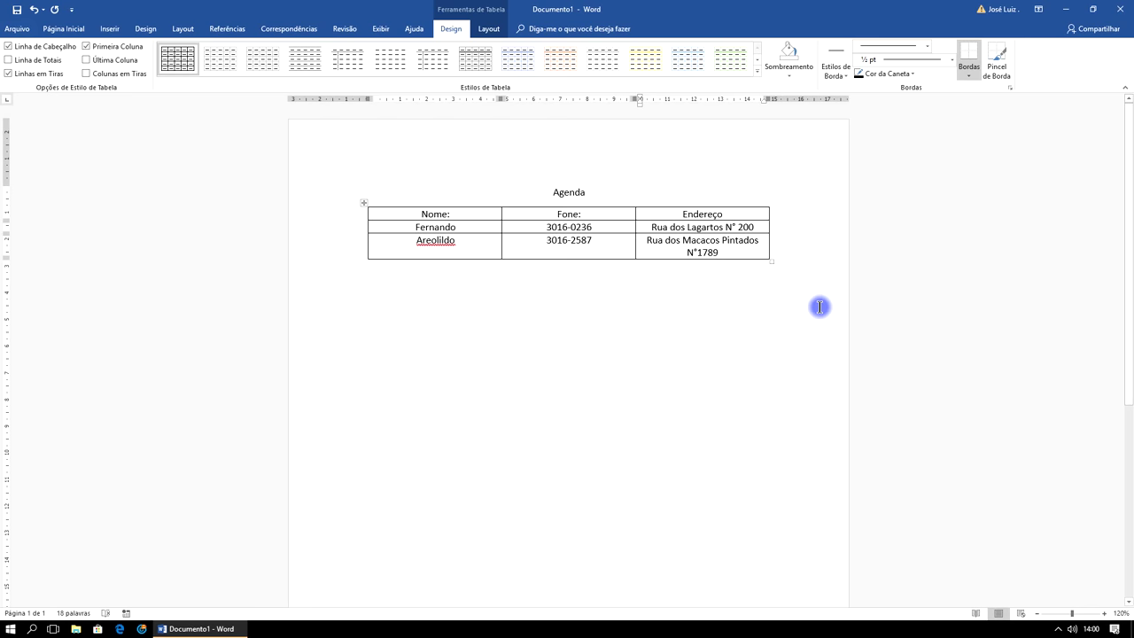
Widen the Endereço column so addresses fit one line, then select both contact rows
click(792, 313)
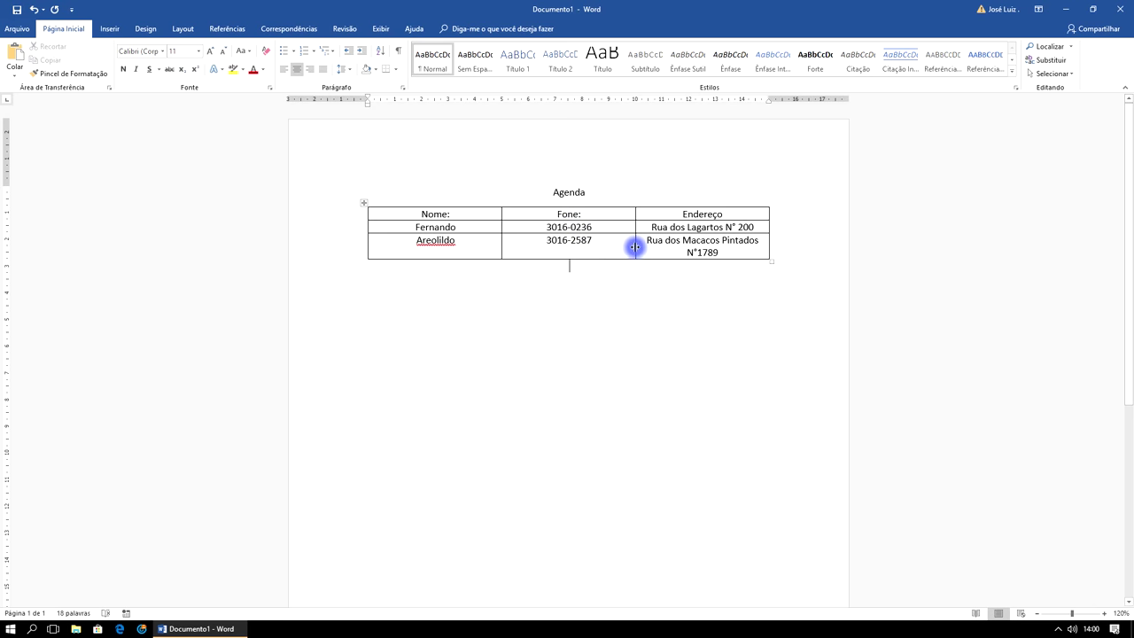
drag(636, 247, 611, 246)
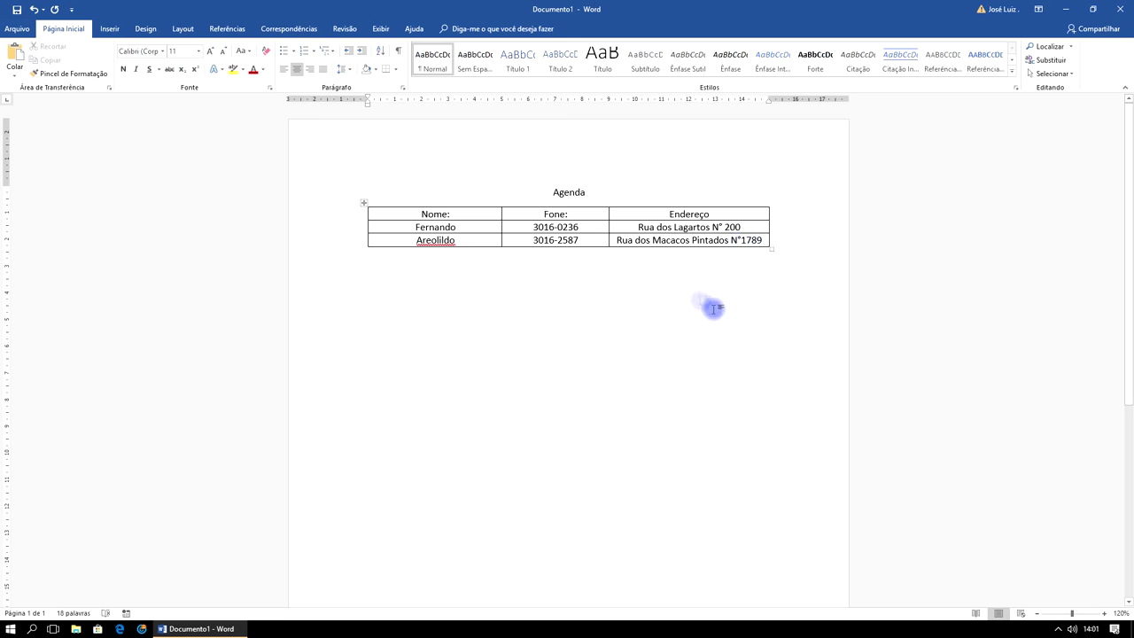
click(414, 225)
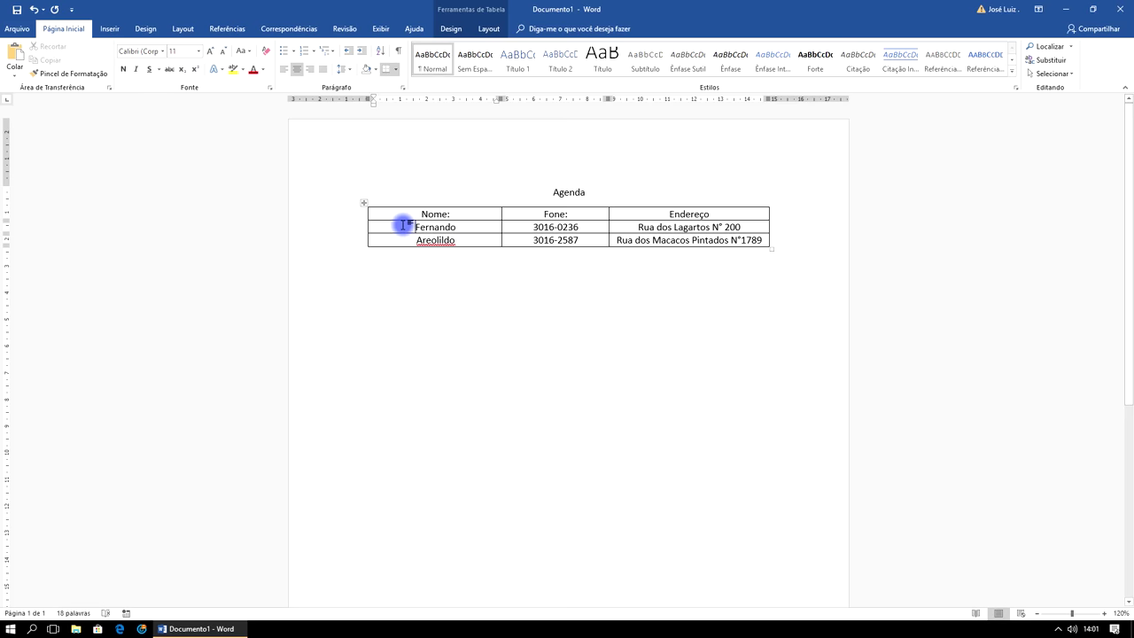
drag(404, 225, 658, 237)
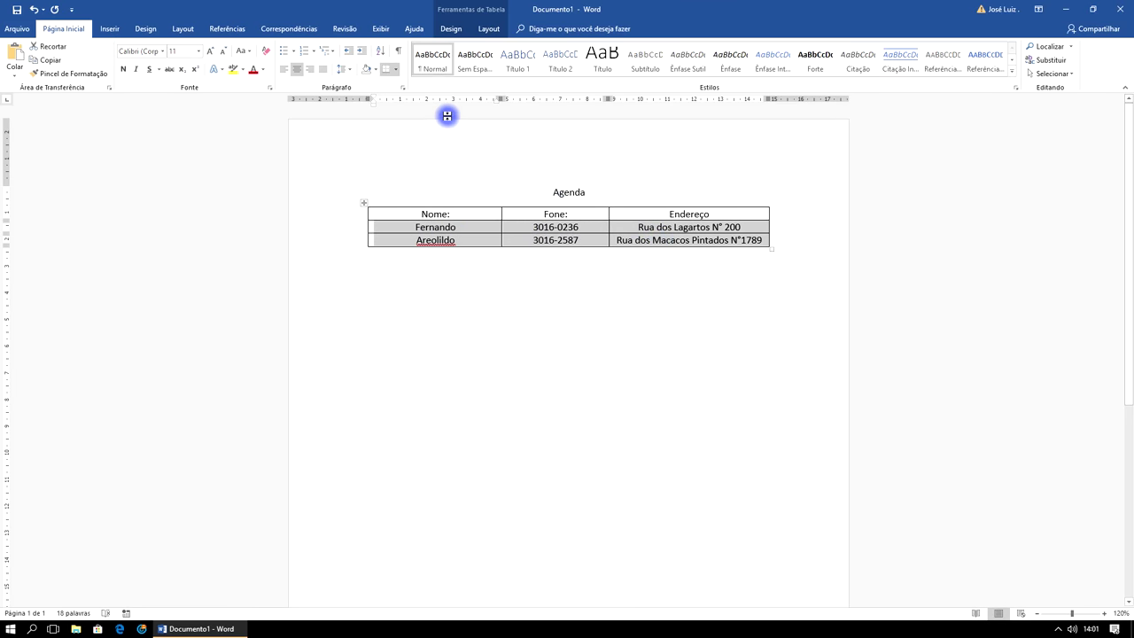
Try left, centre and right alignment on the Fernando and Areolildo rows, ending left-aligned
click(284, 70)
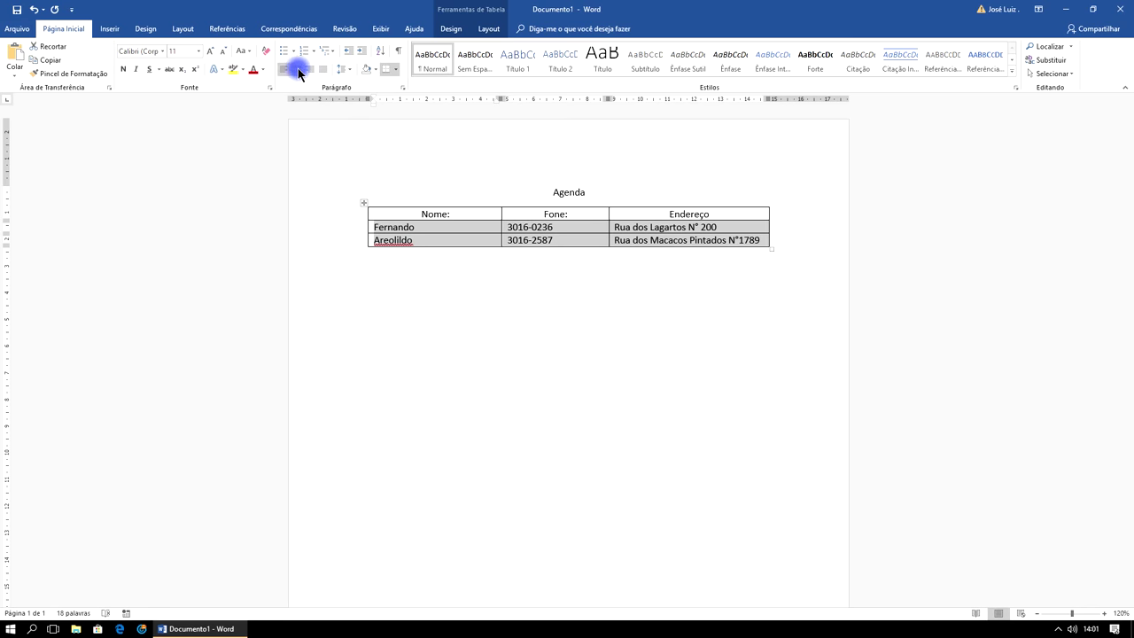
click(299, 70)
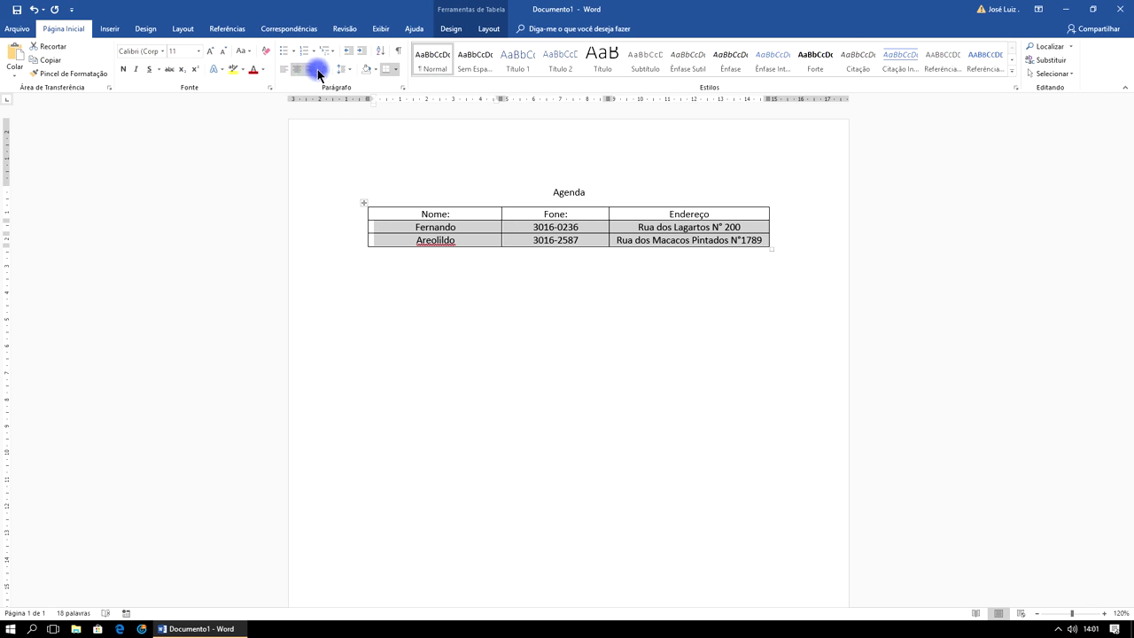
click(311, 71)
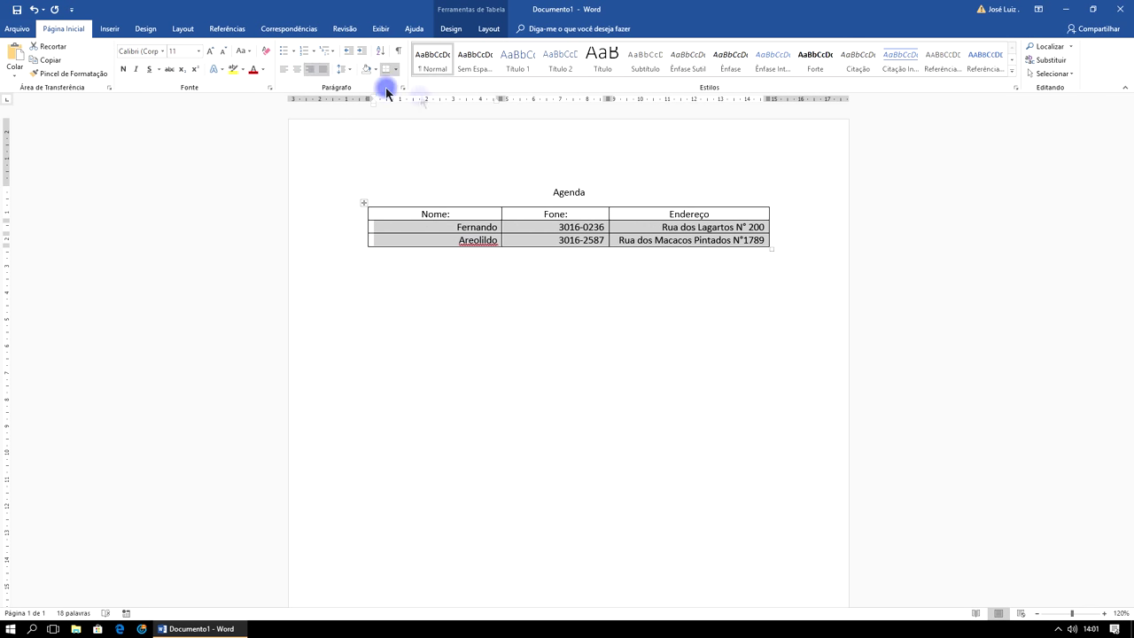
click(281, 71)
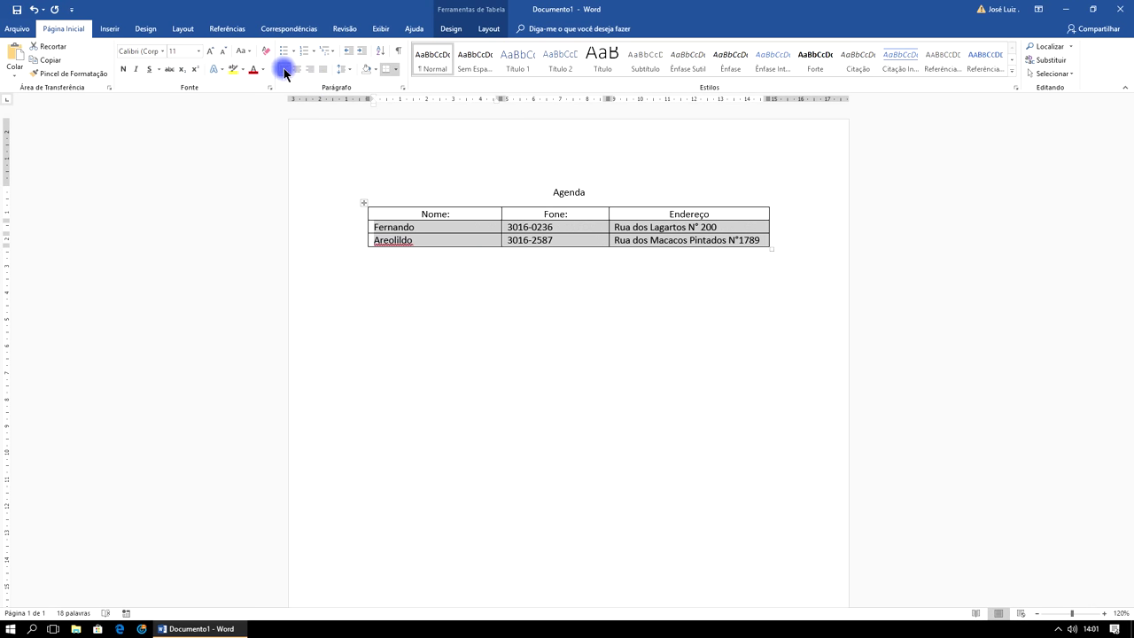
click(434, 291)
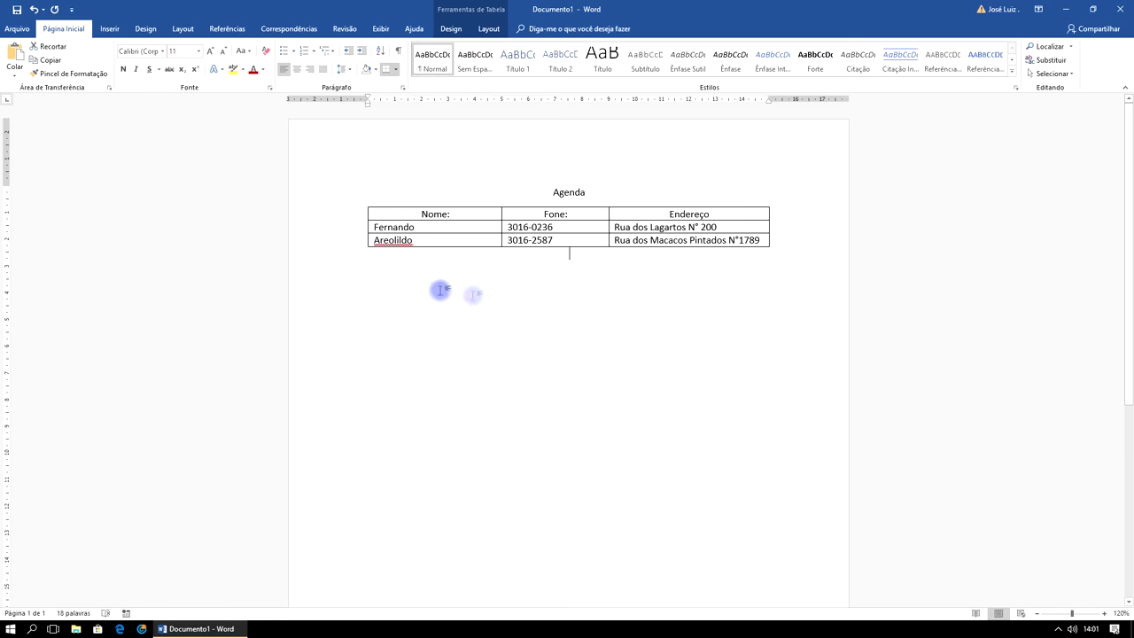
Set the header row text to 14 pt and the two contact rows to 12 pt
drag(721, 215, 411, 212)
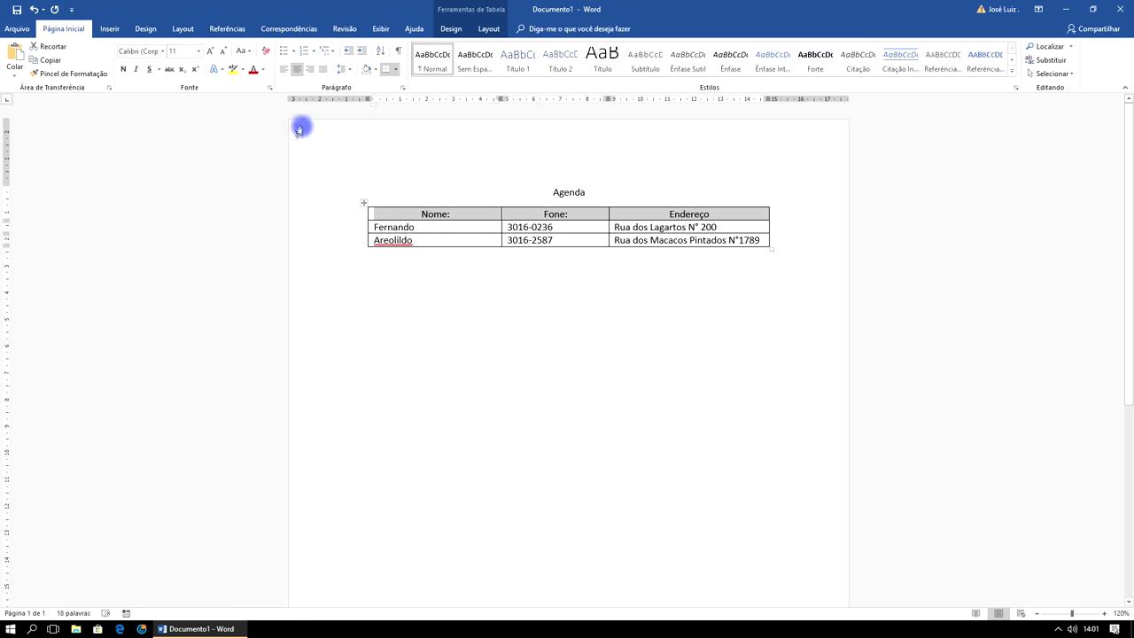
click(198, 51)
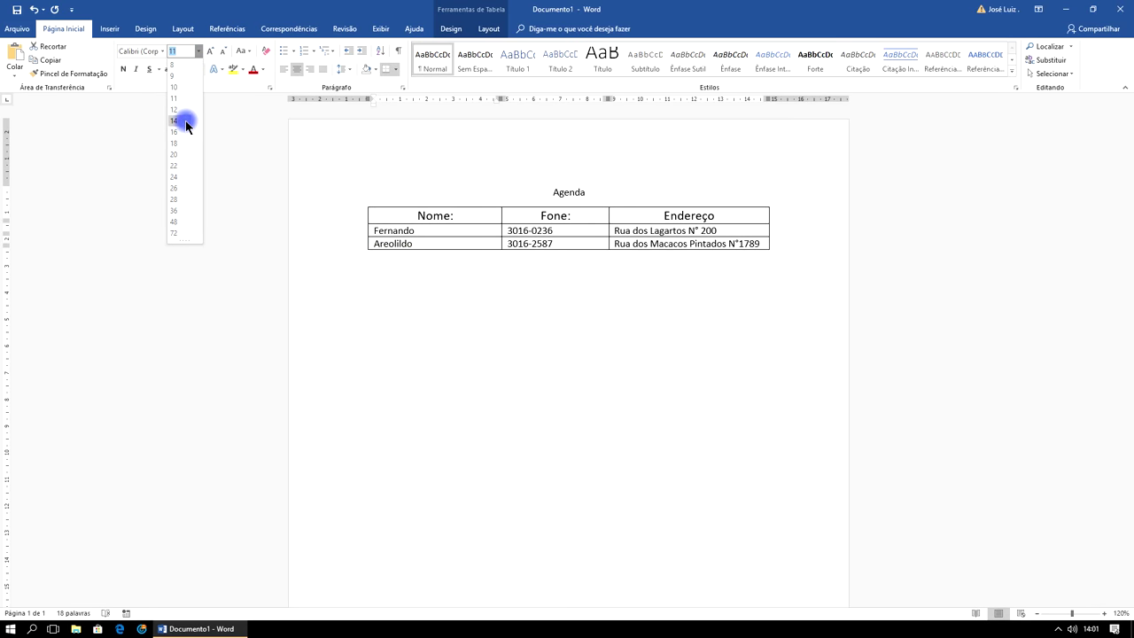
click(185, 121)
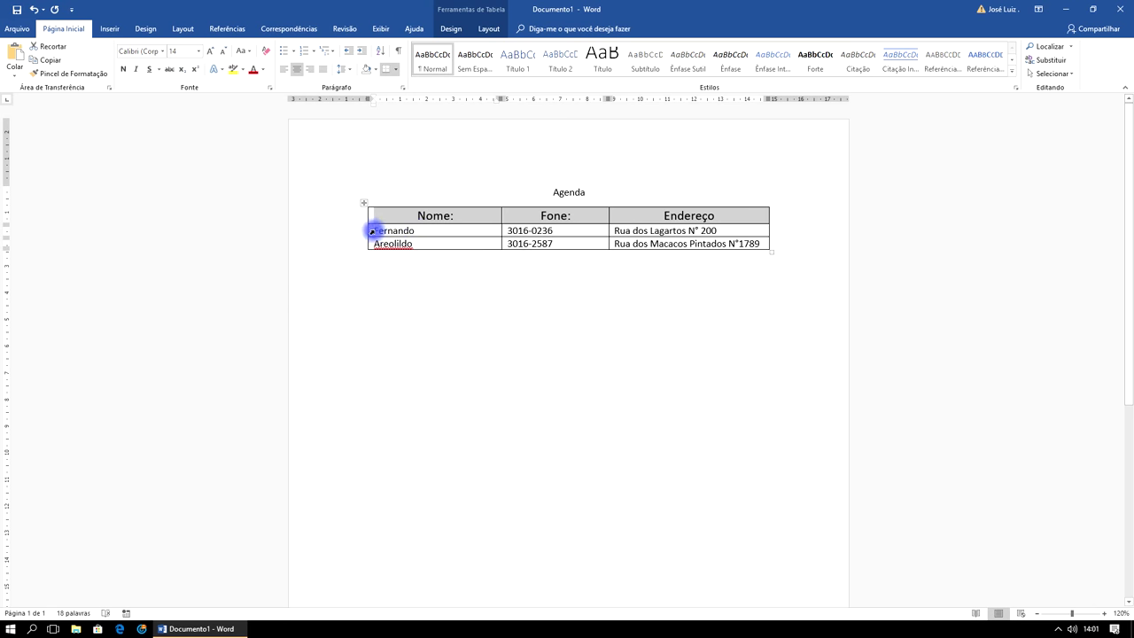
drag(375, 230, 757, 246)
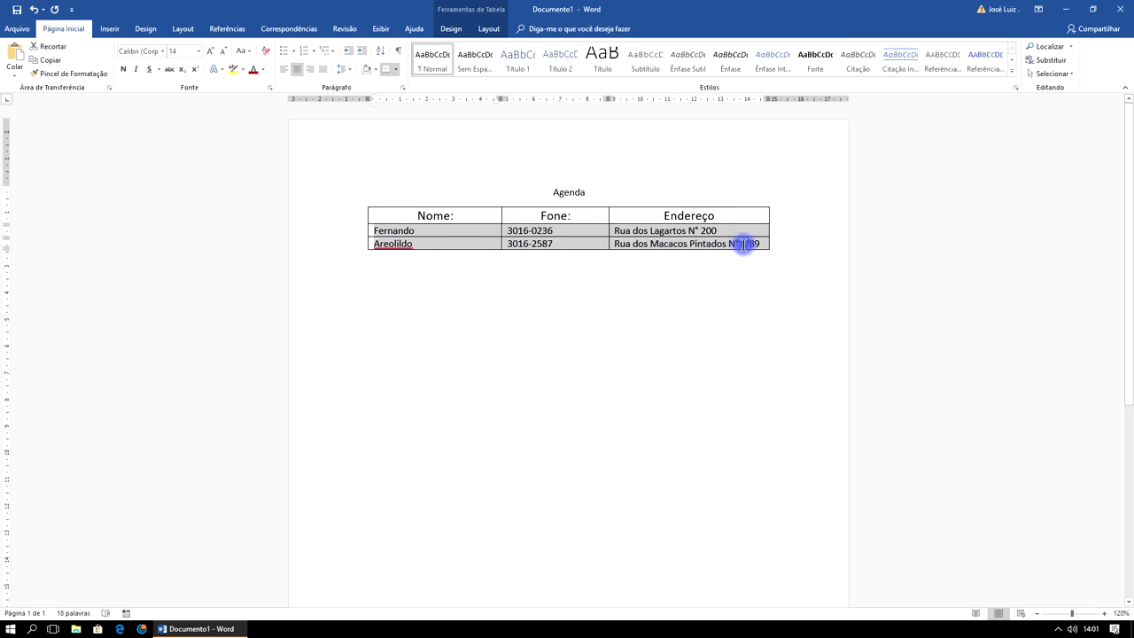
click(198, 51)
click(184, 109)
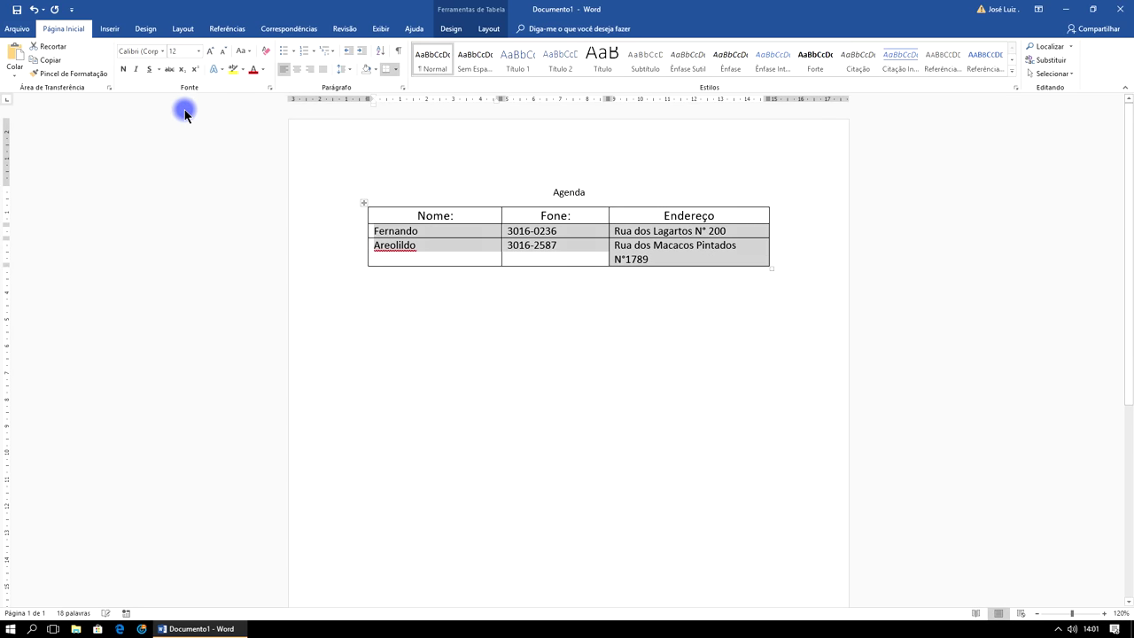
Widen the Endereço column so both addresses fit on one line
click(600, 345)
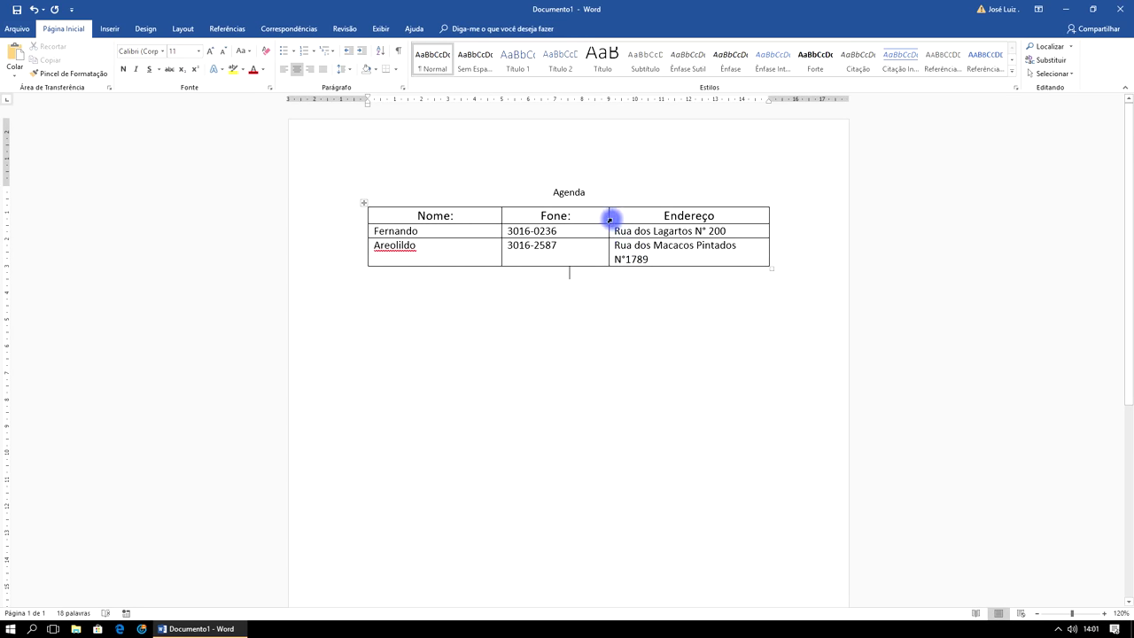
drag(608, 216, 596, 215)
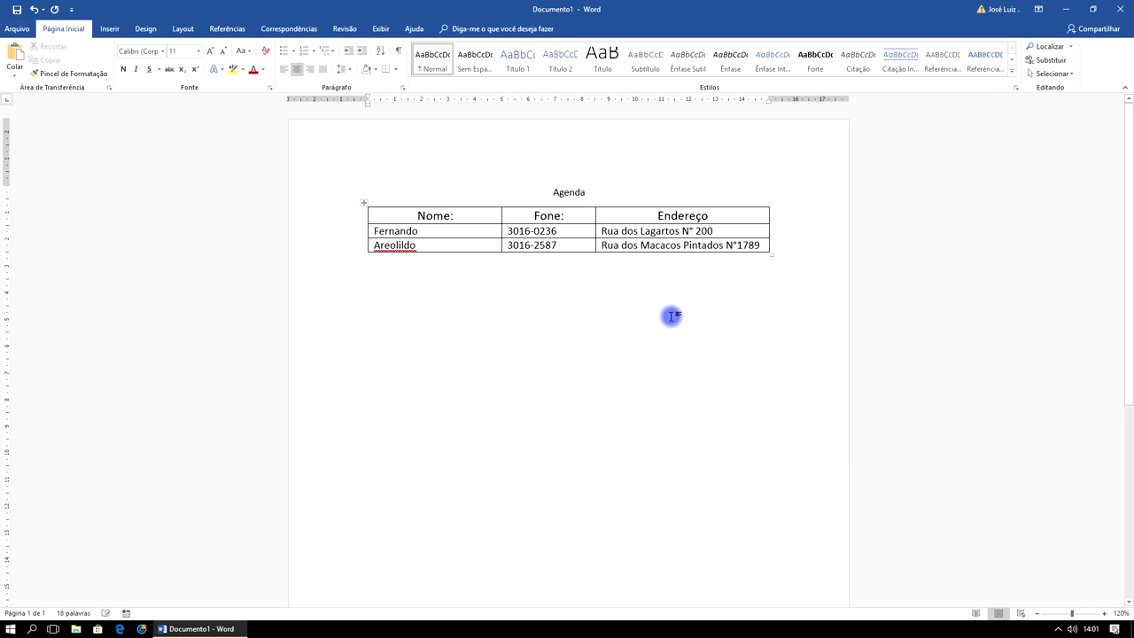
drag(714, 216, 417, 215)
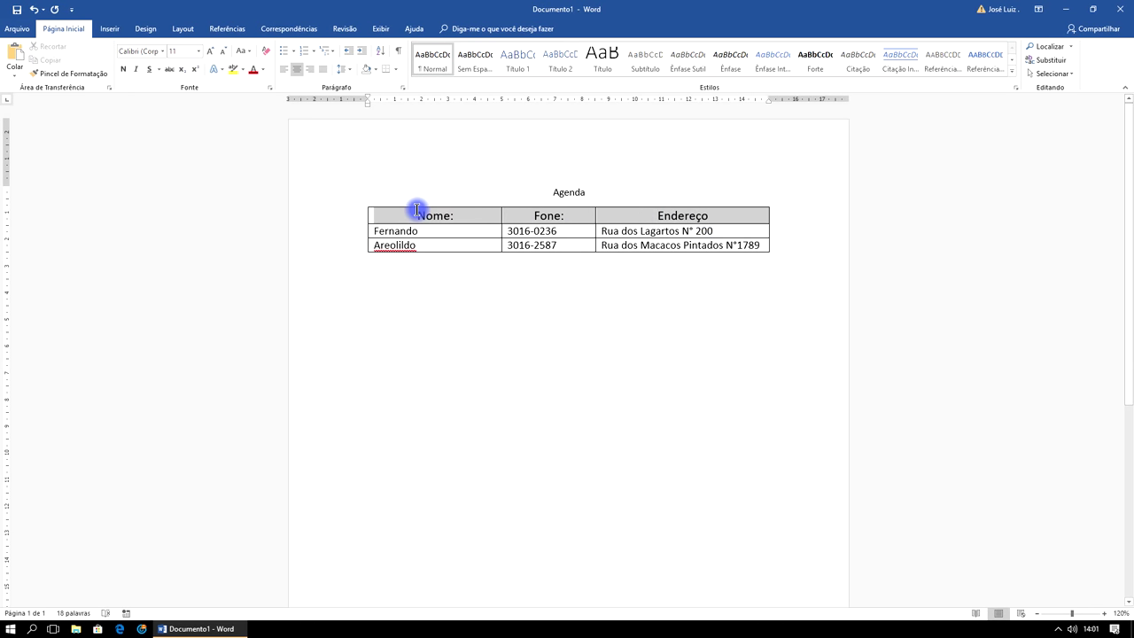
Make the header row bold and shade it dark blue
click(123, 69)
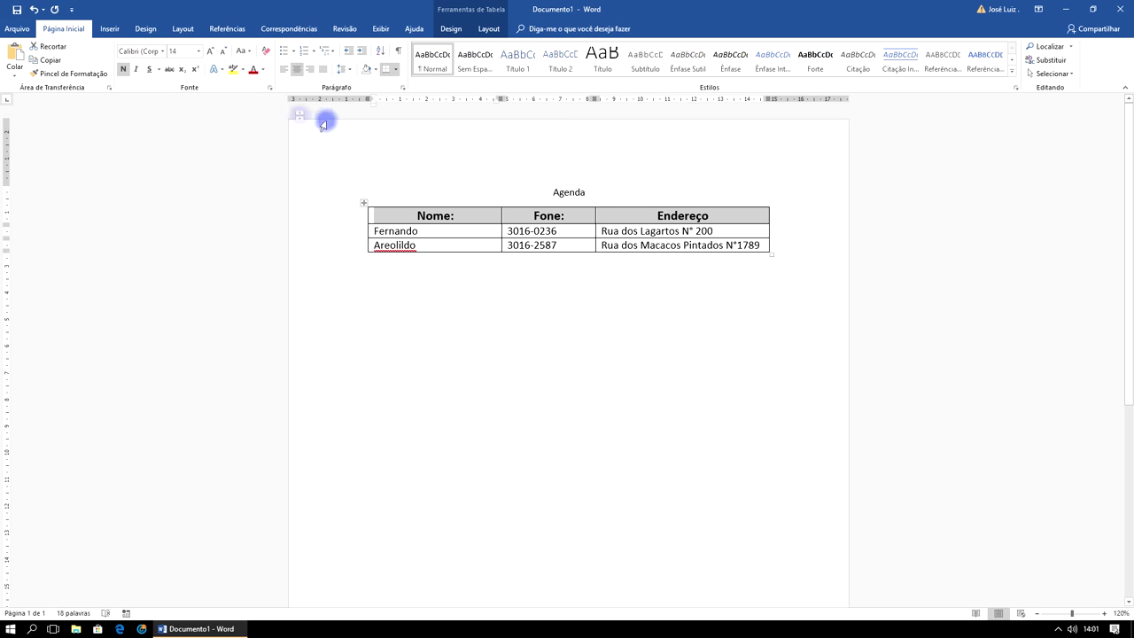
click(374, 69)
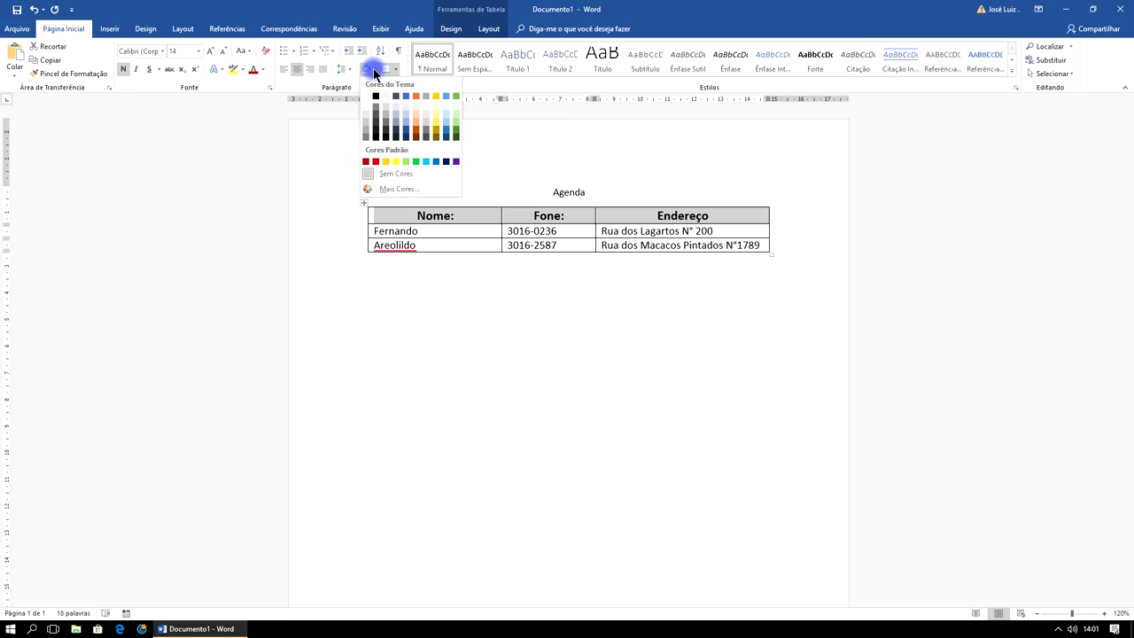
click(409, 135)
click(418, 276)
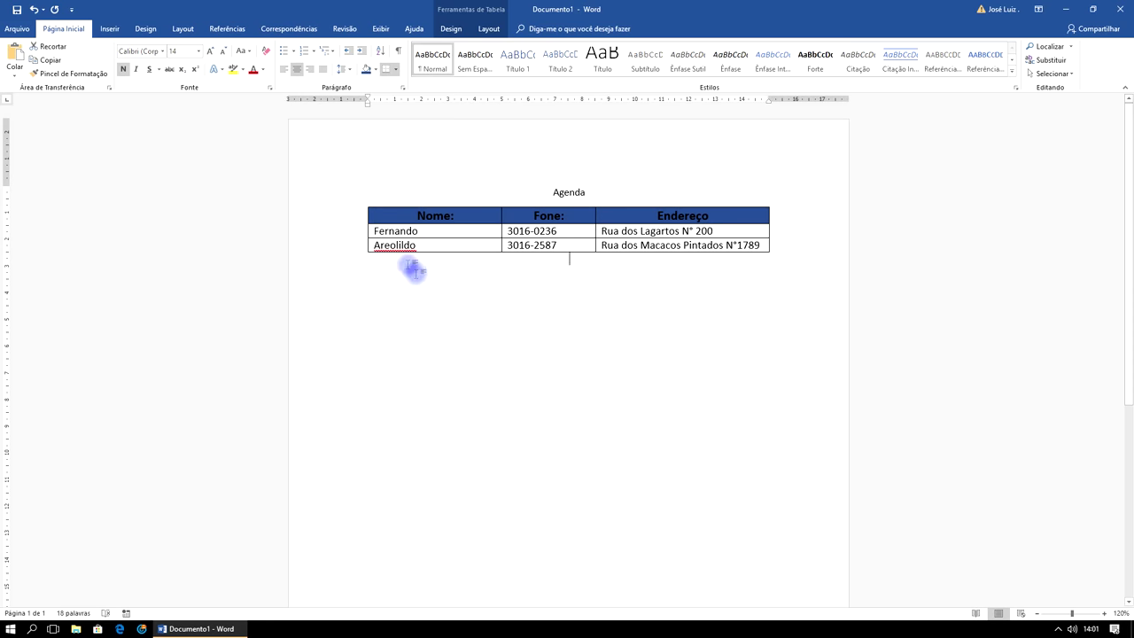
Shade the Fernando and Areolildo rows light blue
drag(373, 230, 746, 247)
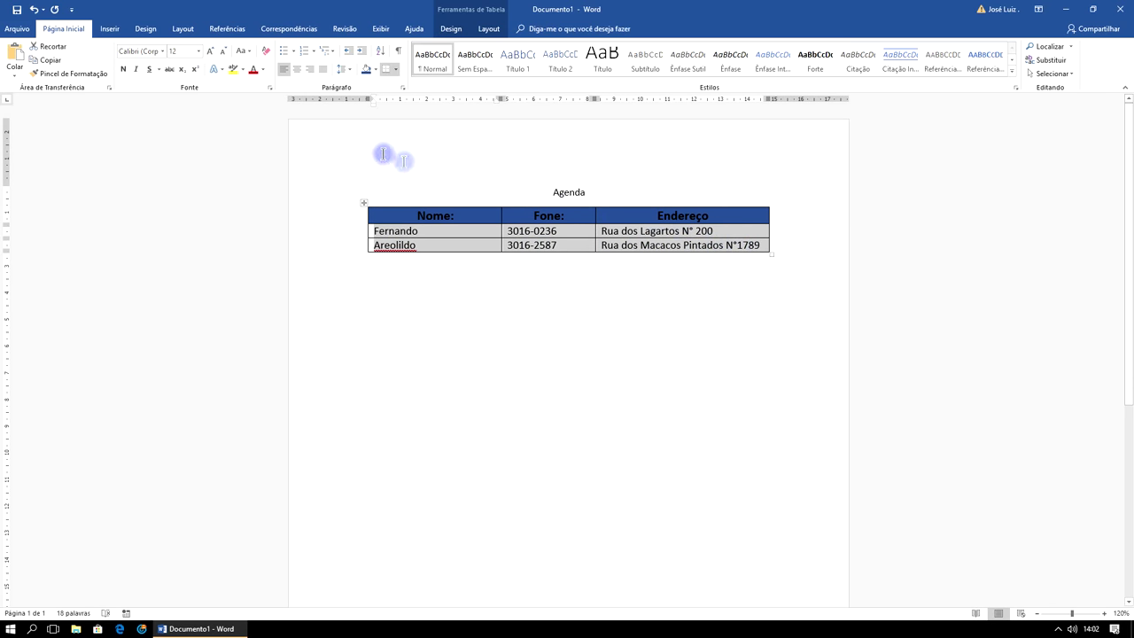
click(376, 70)
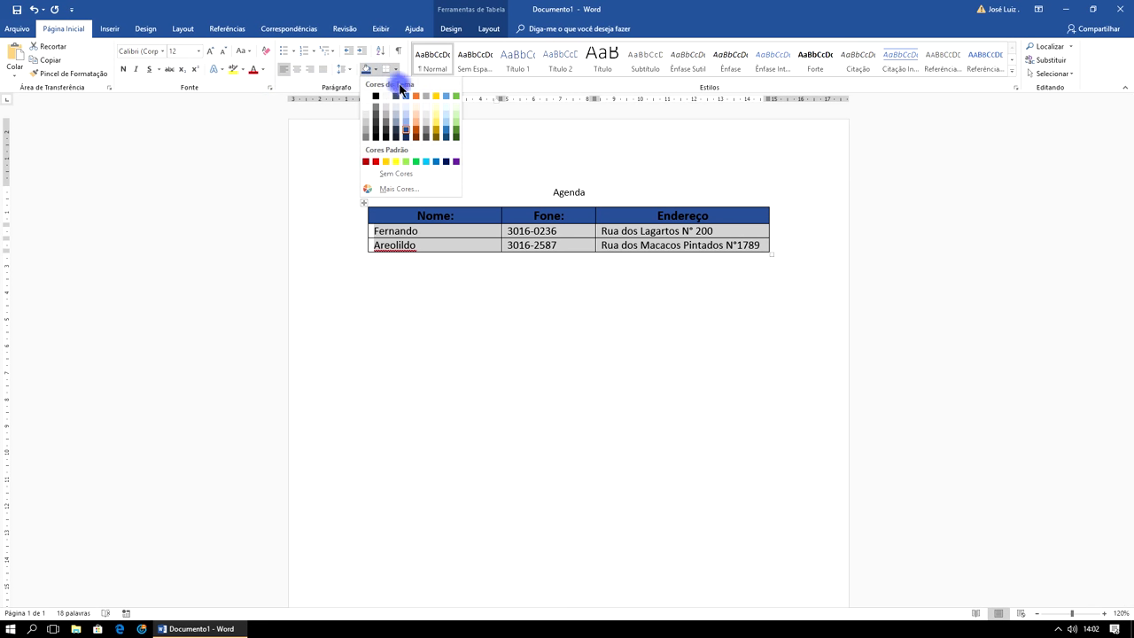
click(409, 126)
click(472, 282)
Make the Nome:, Fone:, Endereço header text white
click(420, 216)
drag(418, 217, 715, 219)
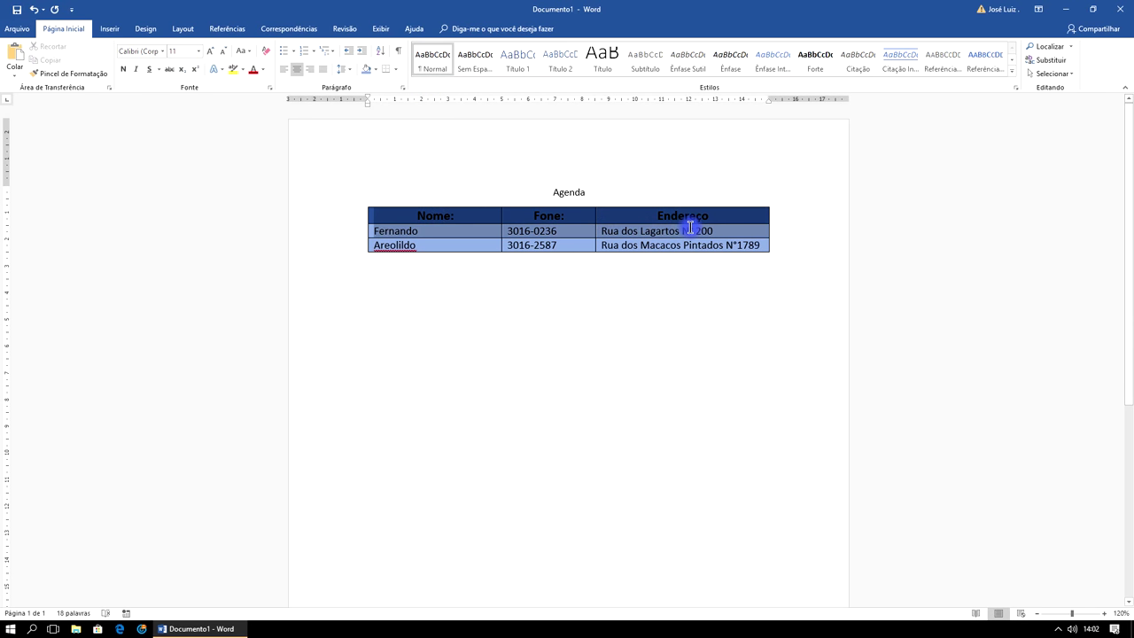
click(263, 69)
click(264, 109)
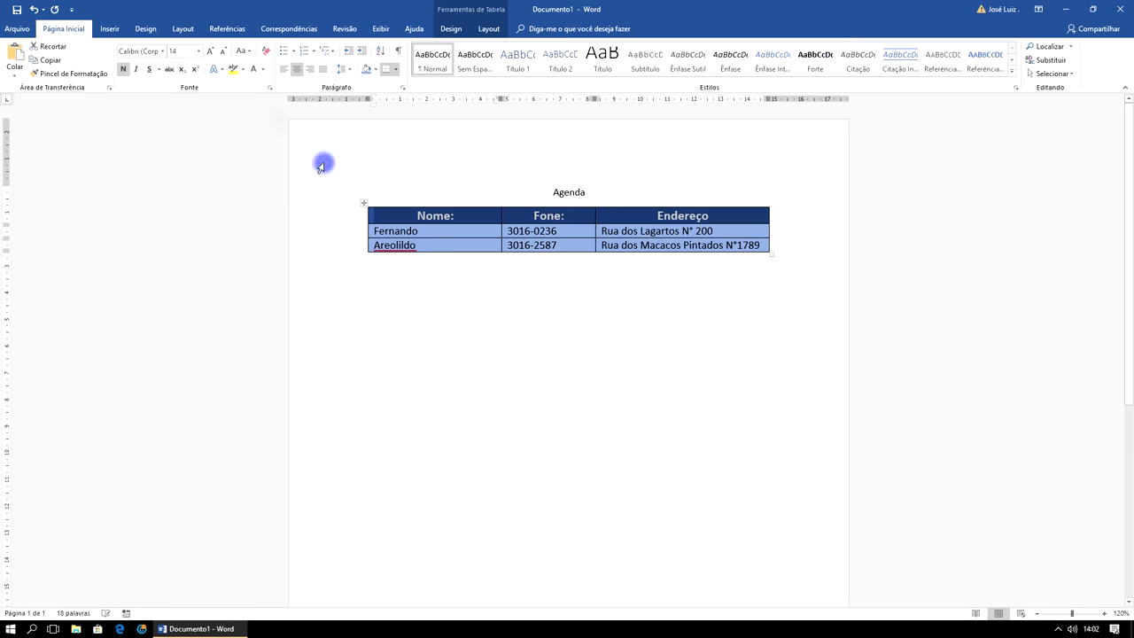
click(617, 331)
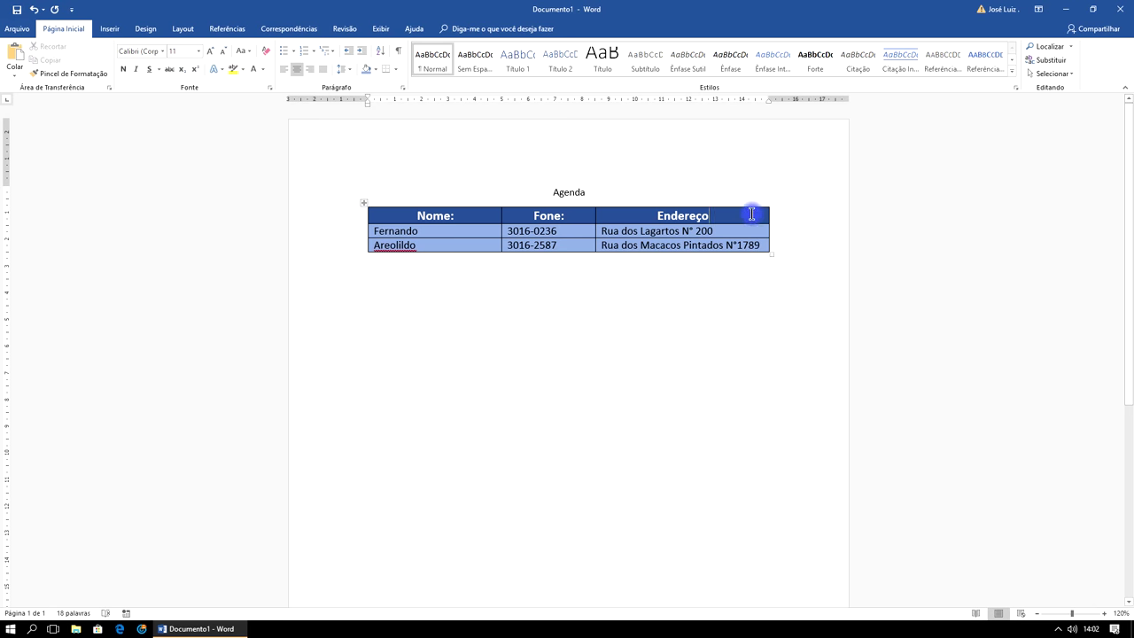
Format the Agenda title as 16 pt bold in a dark blue-gray theme colour
right_click(752, 214)
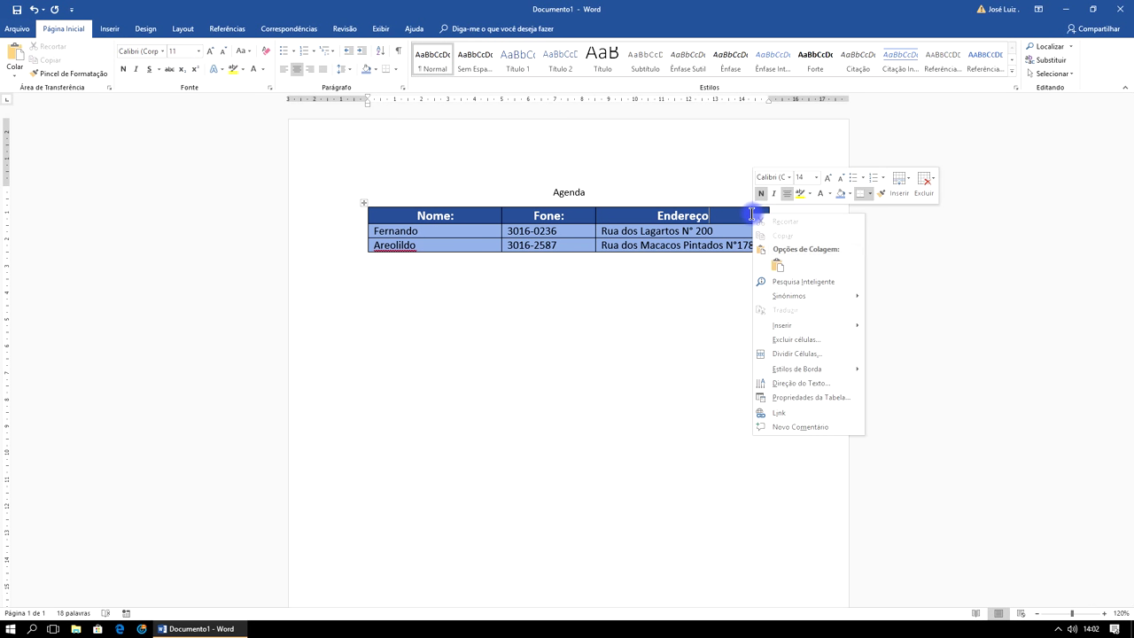
click(644, 226)
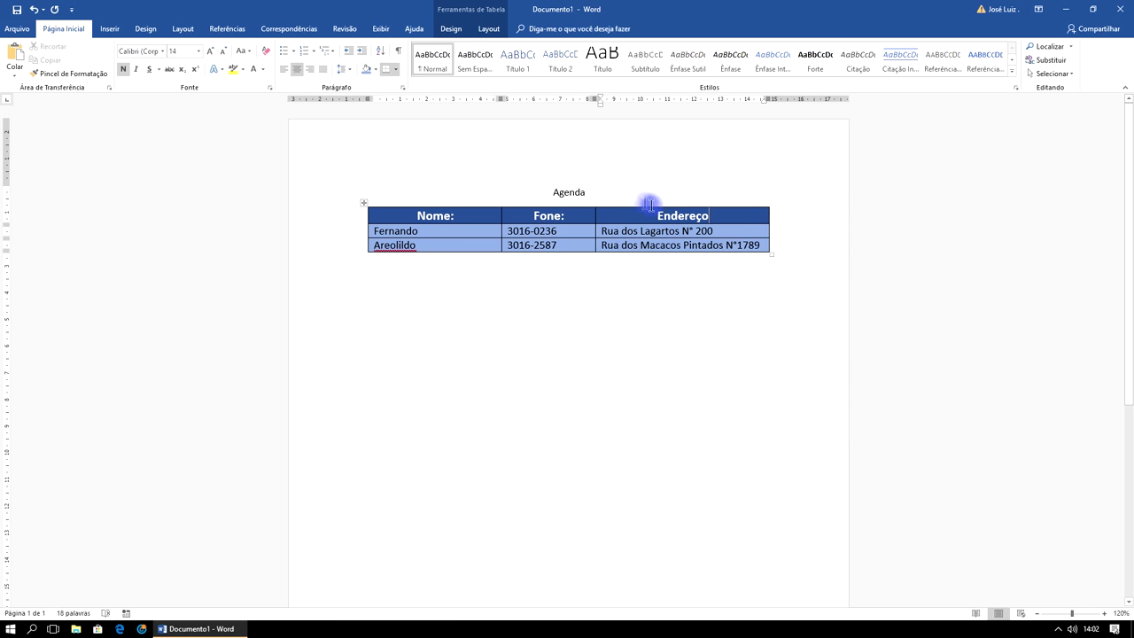
mouse_move(568, 191)
mouse_down()
mouse_move(583, 196)
mouse_move(537, 184)
mouse_up()
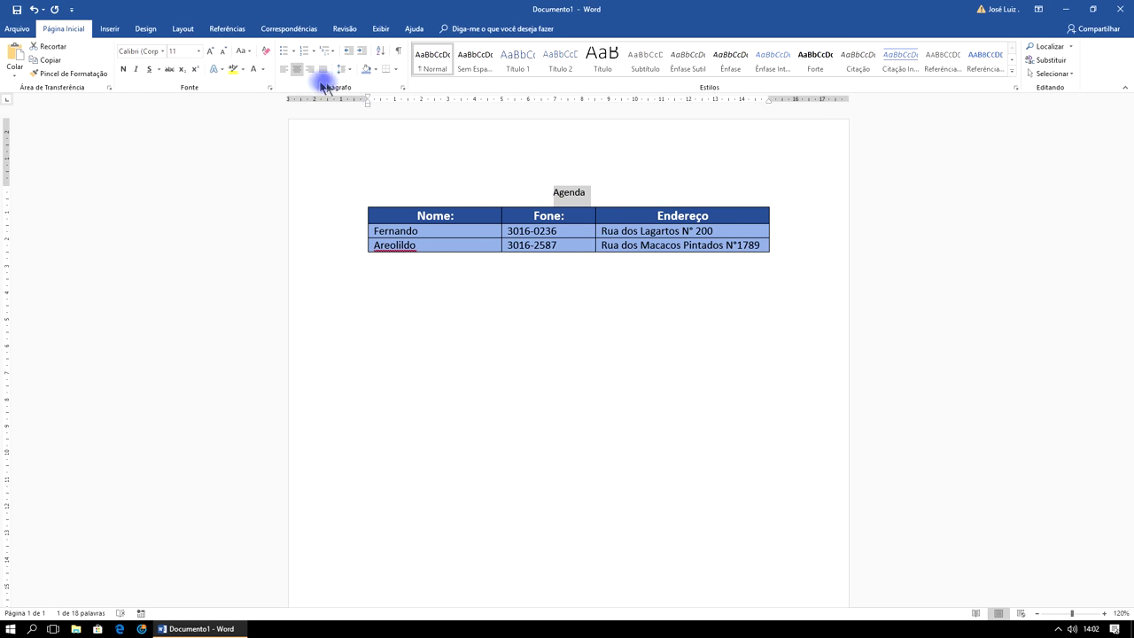
click(198, 50)
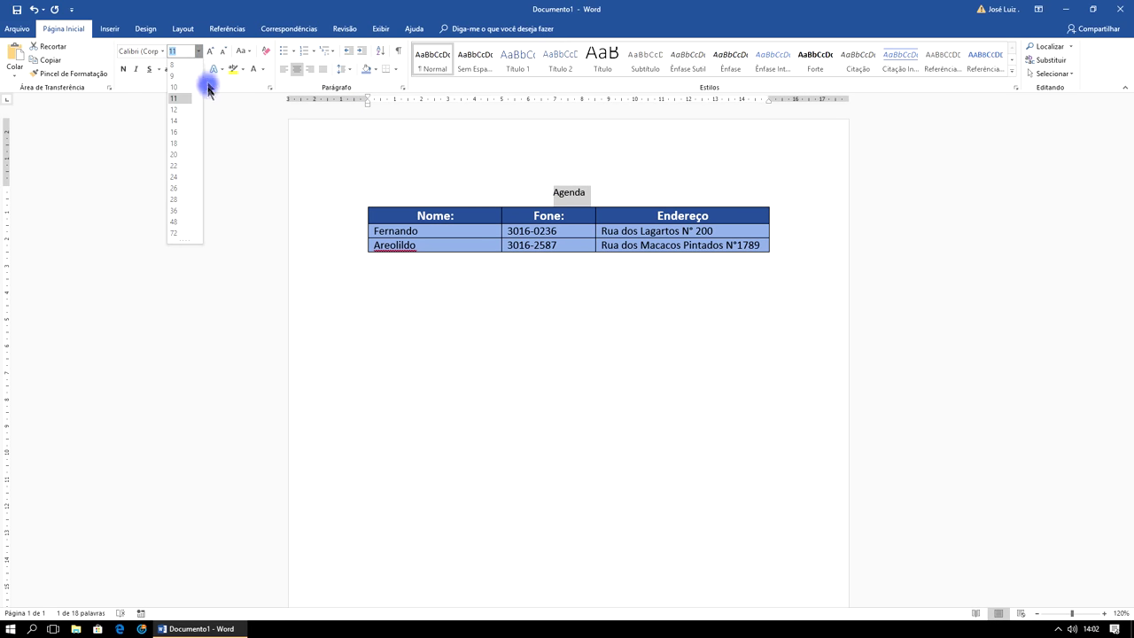
click(178, 133)
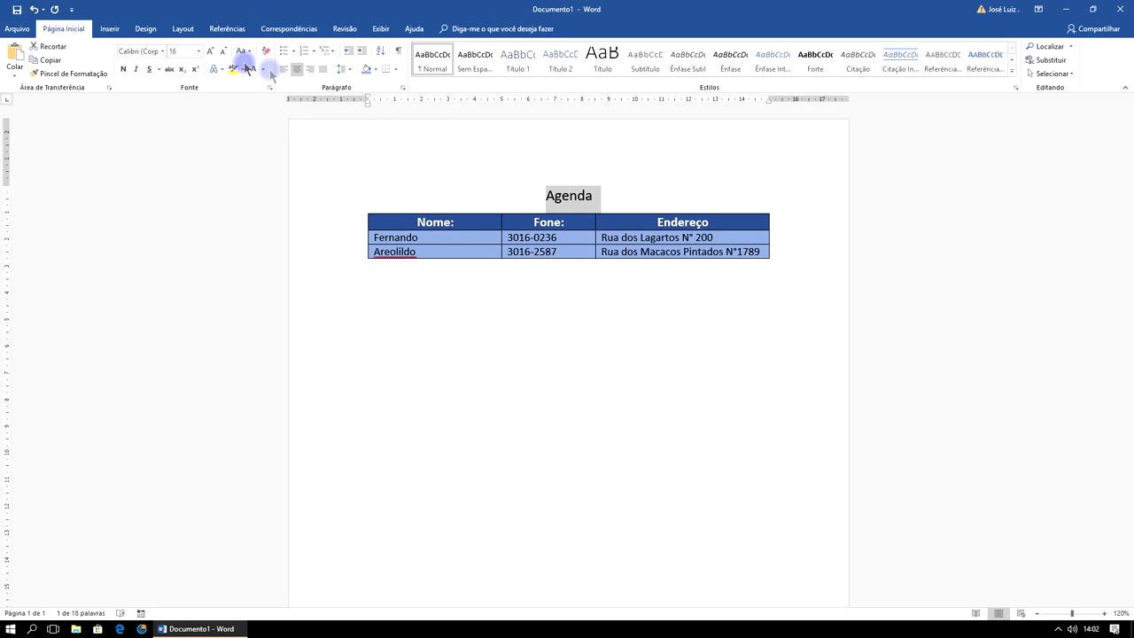
click(124, 69)
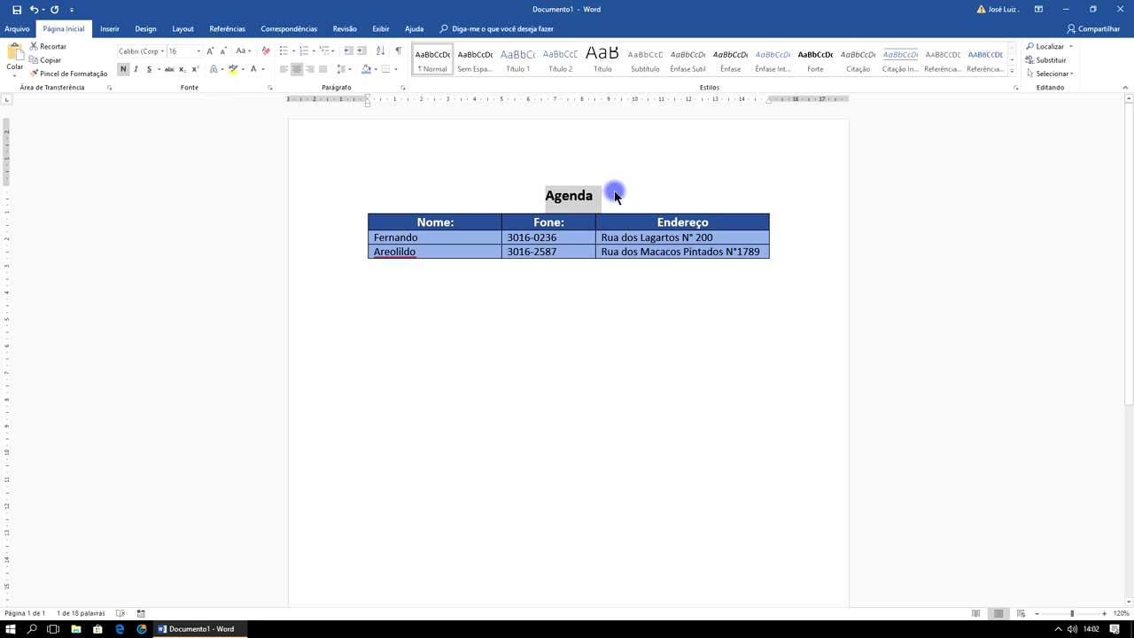
click(265, 70)
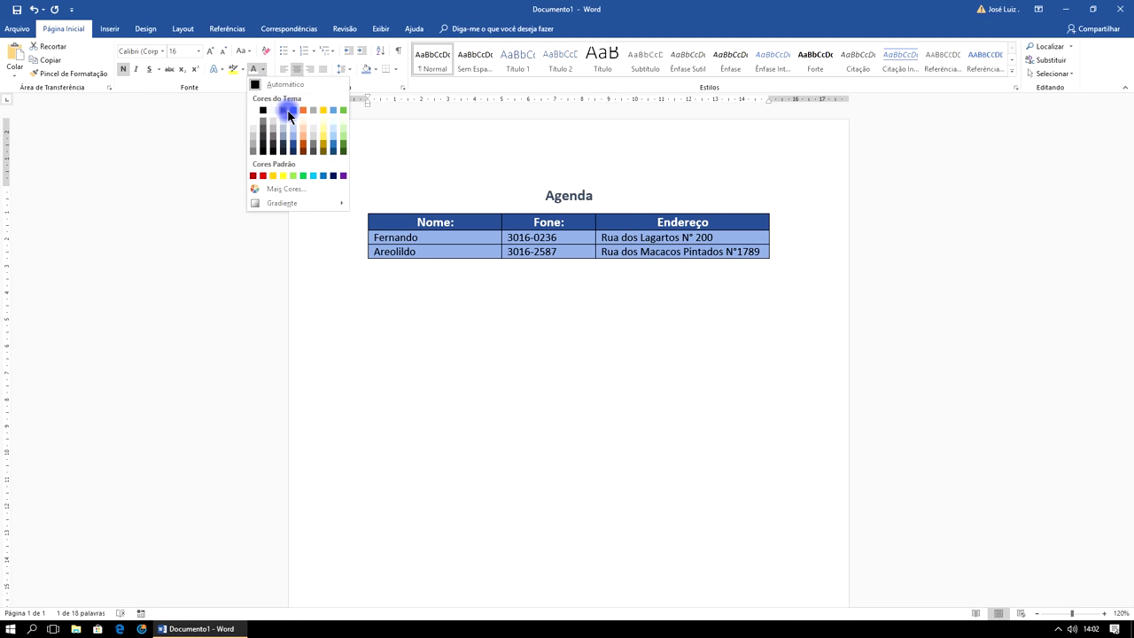
click(288, 113)
click(825, 230)
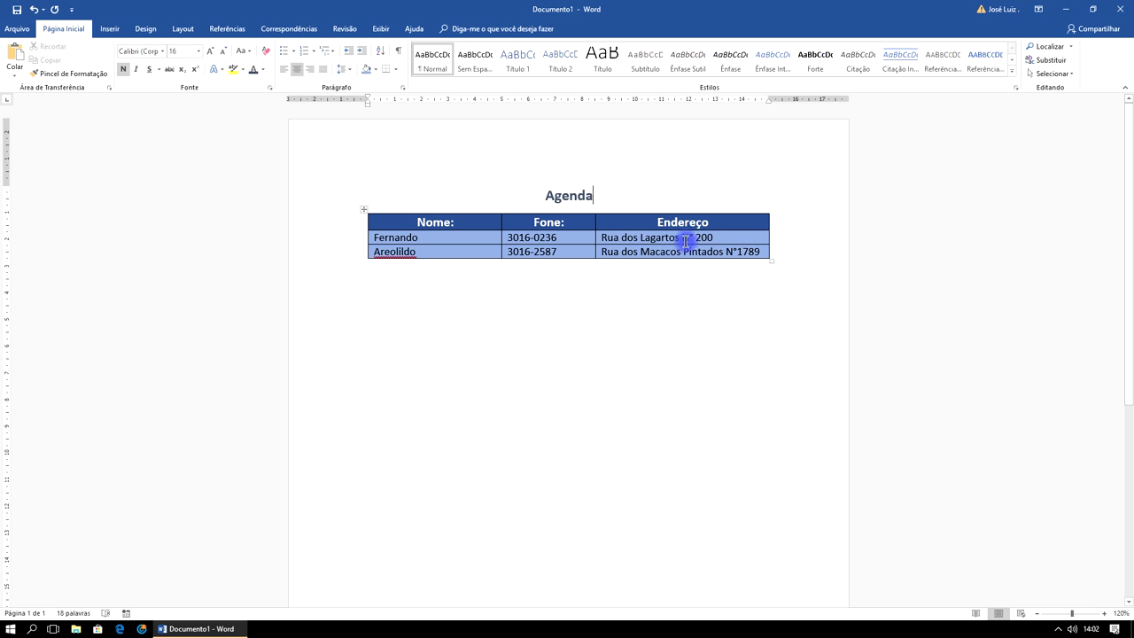
Insert a column to the right of Endereço and begin its header with 'E'
right_click(759, 224)
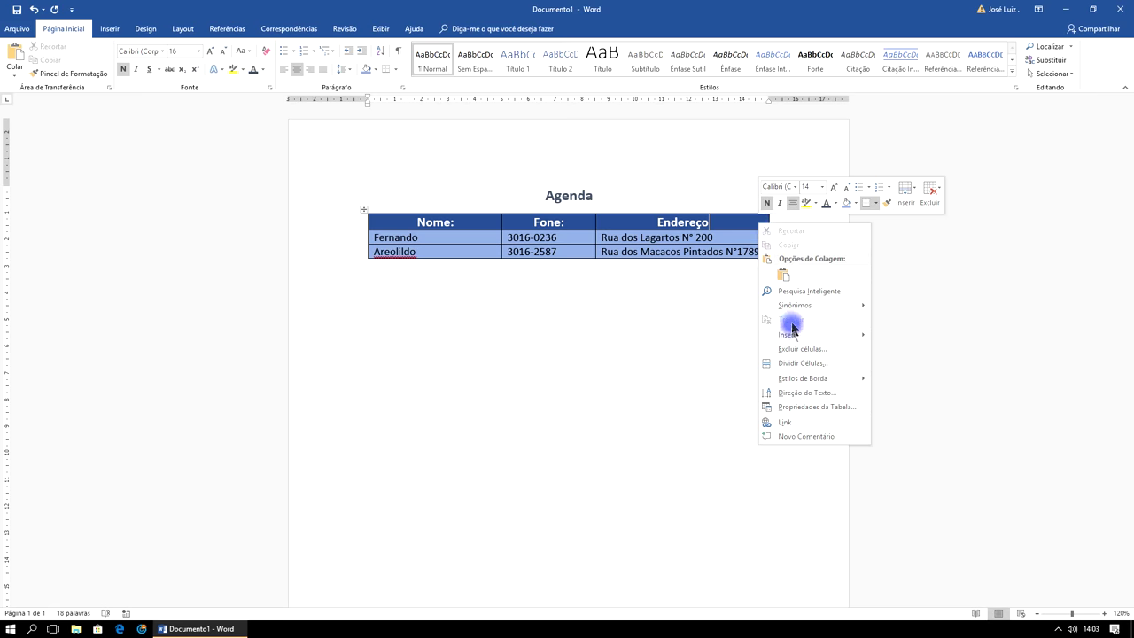
mouse_move(792, 337)
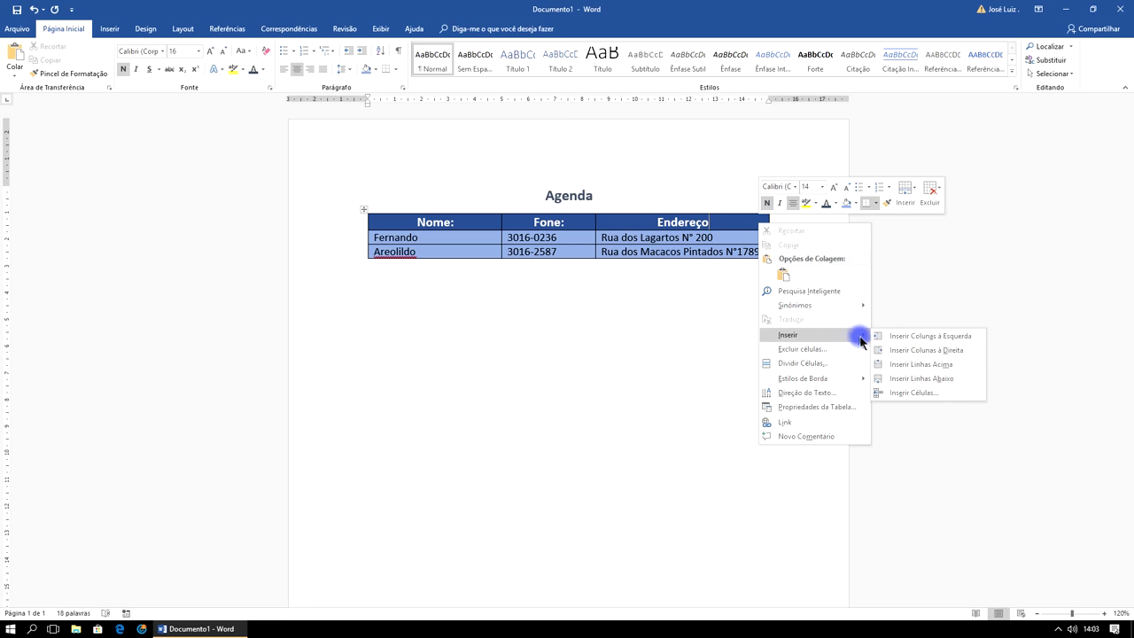
click(914, 353)
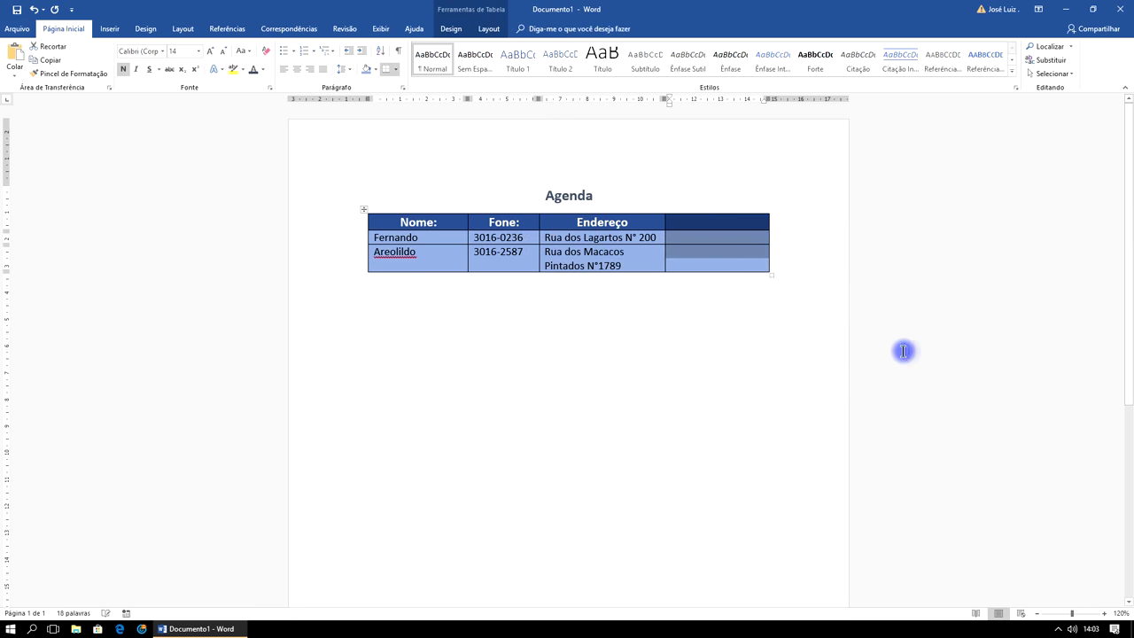
click(738, 227)
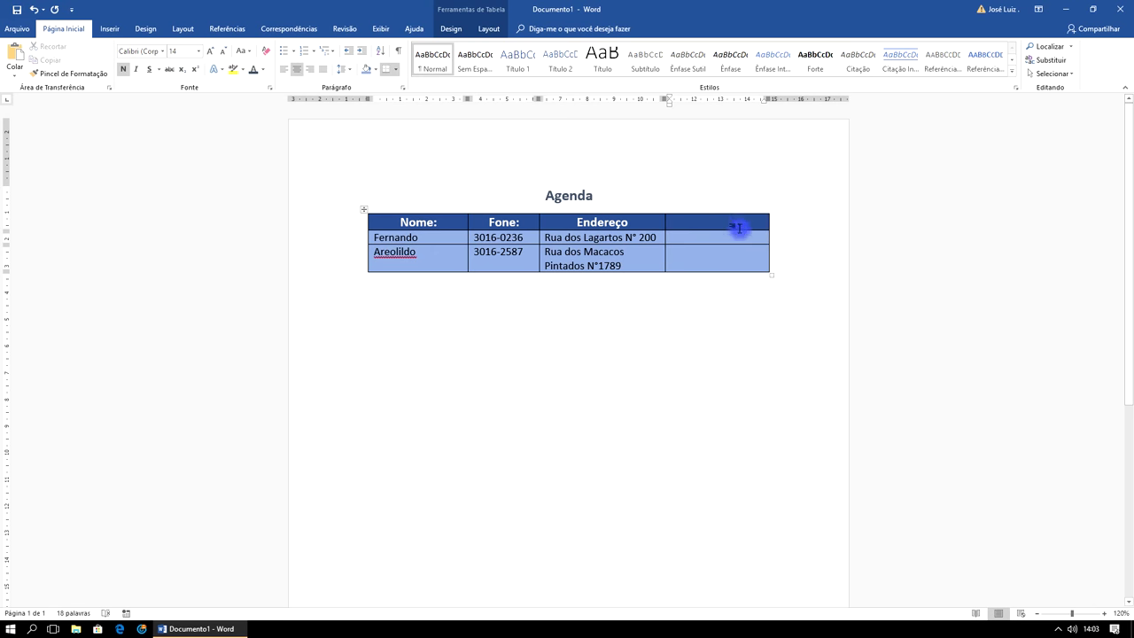
text(Email)
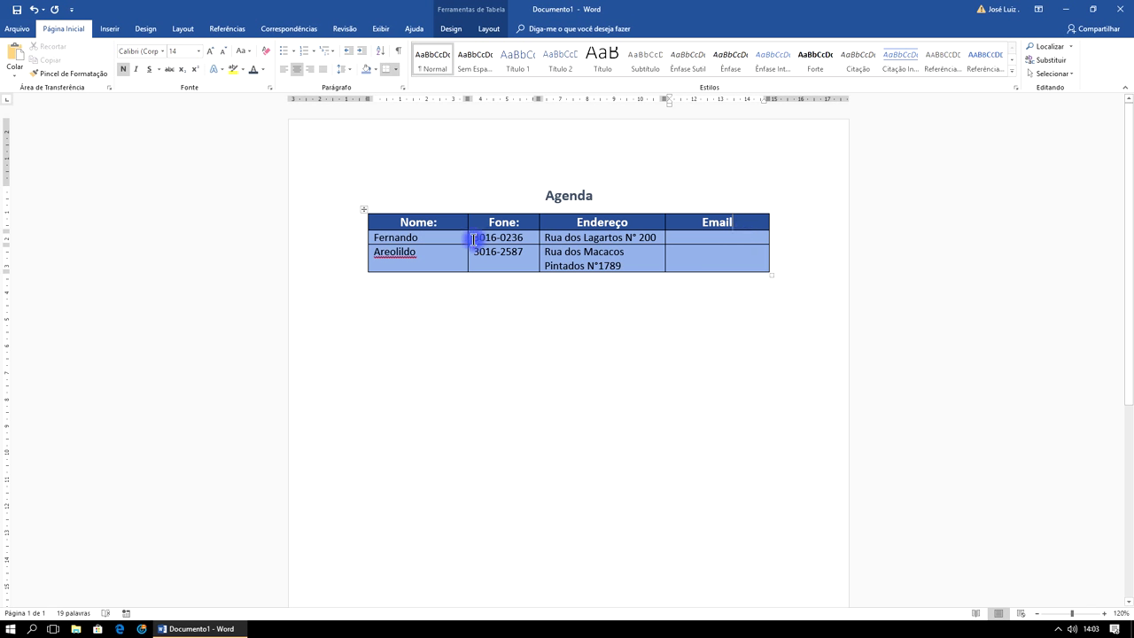
Narrow the Nome and Fone columns and widen the table to the right
drag(467, 237, 450, 237)
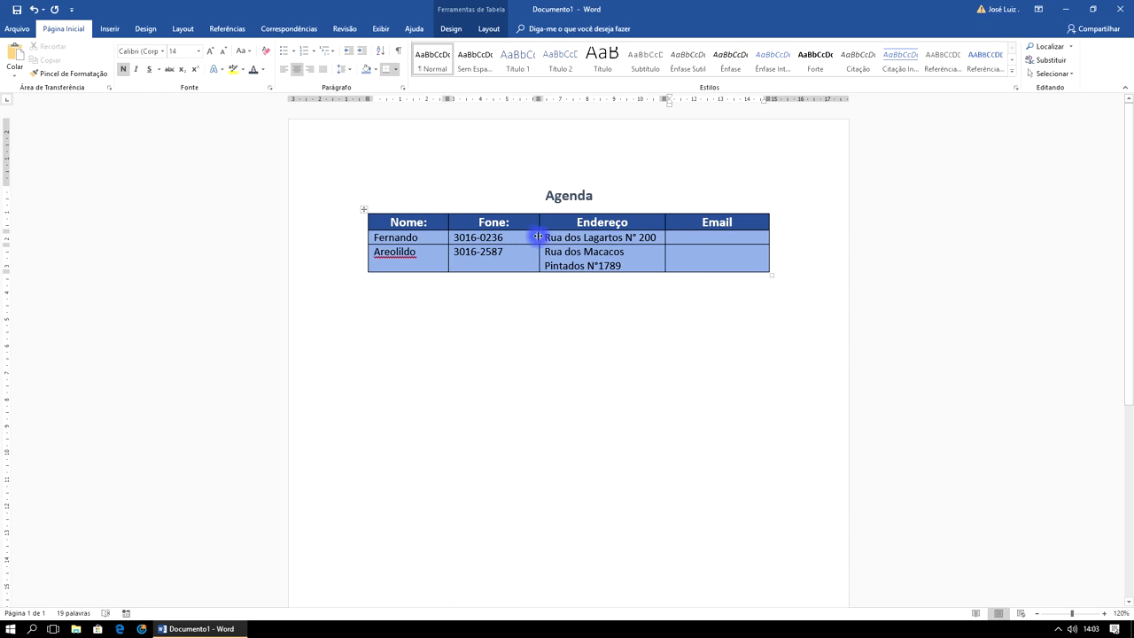
drag(537, 236, 514, 237)
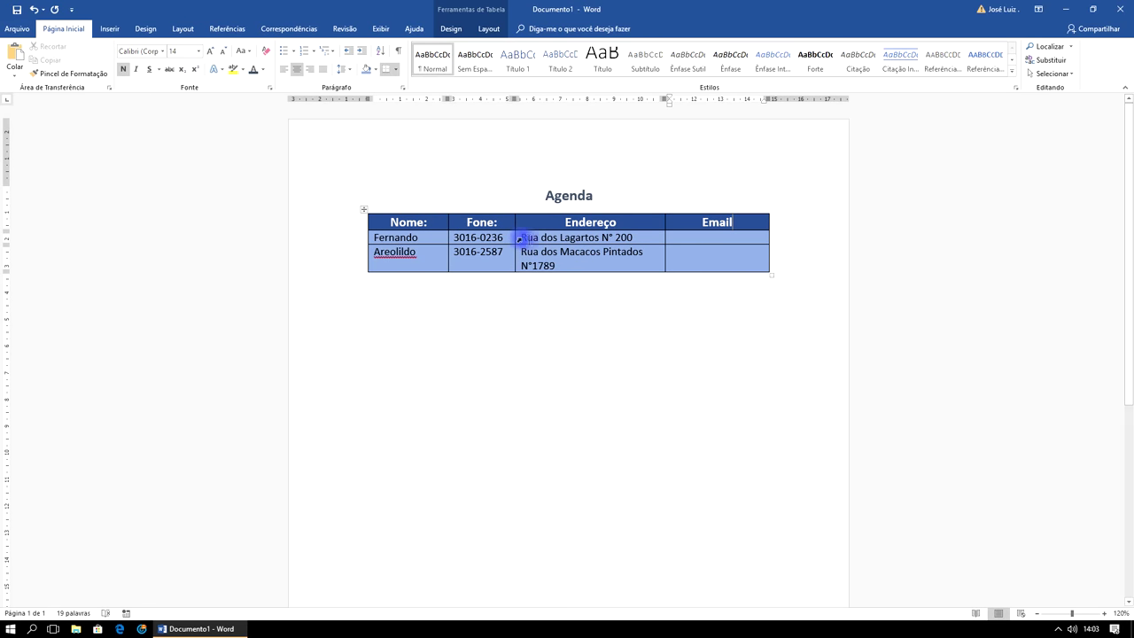
drag(770, 275, 829, 271)
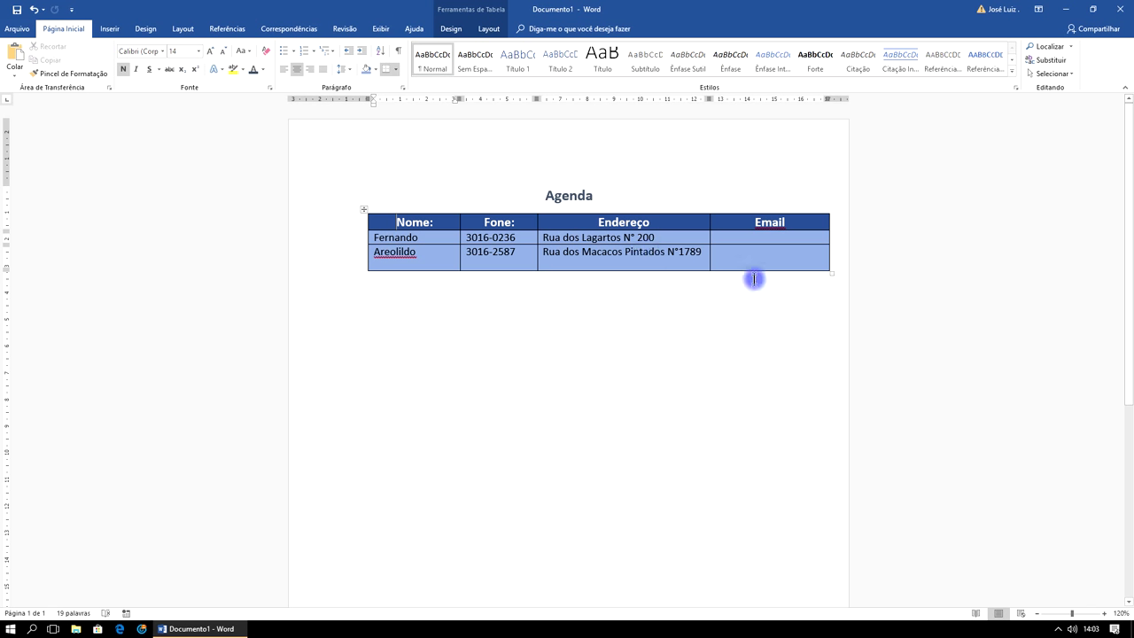
click(739, 252)
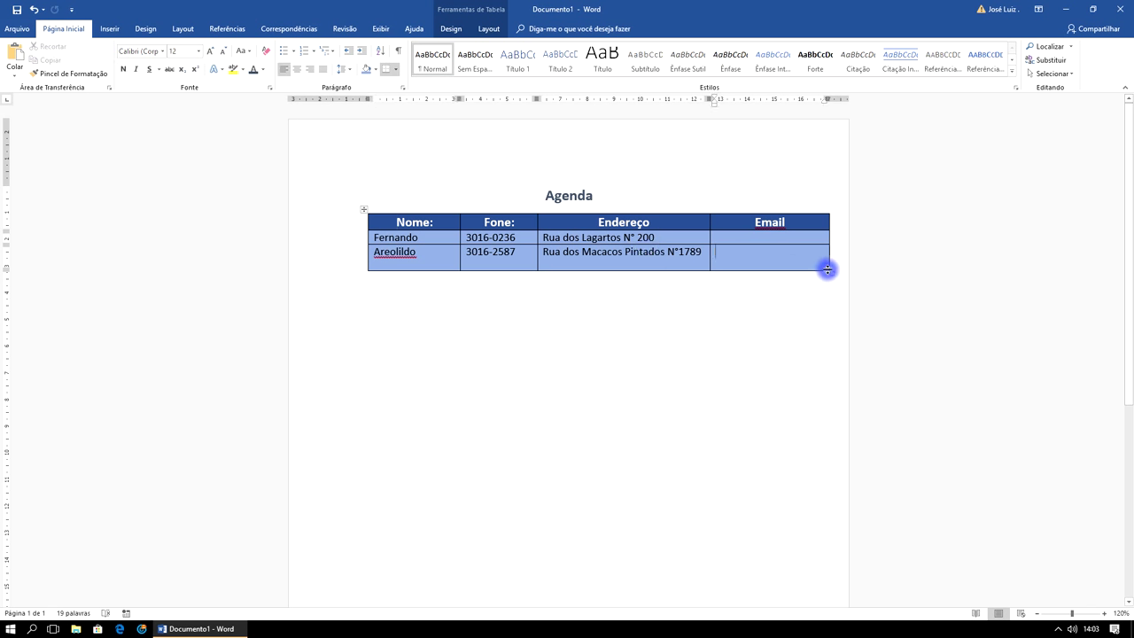
drag(830, 271, 837, 249)
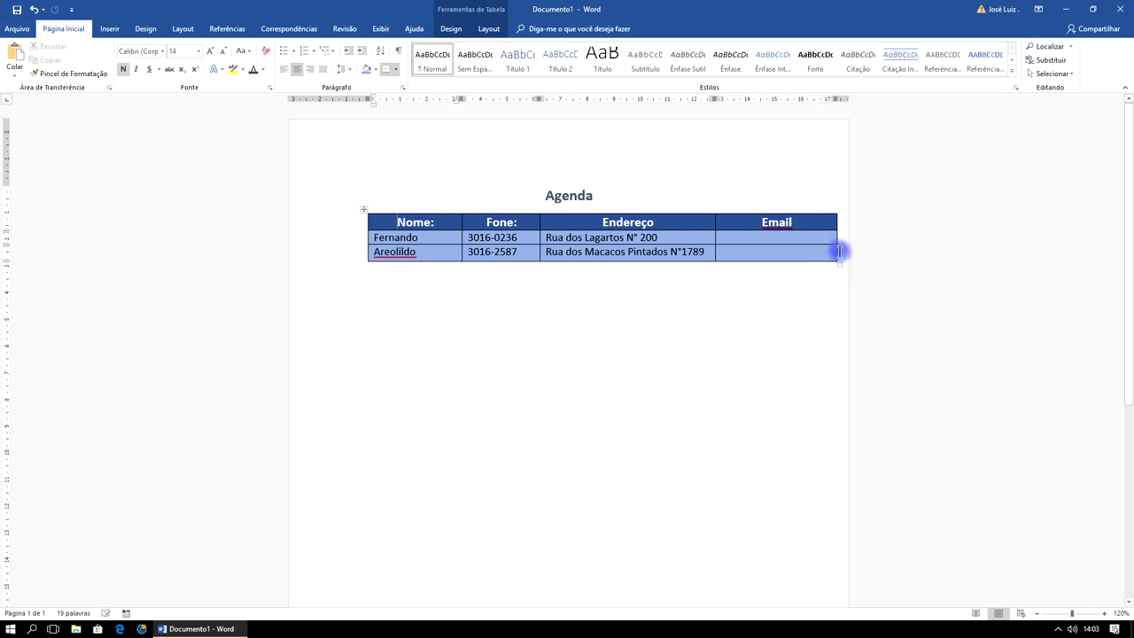
drag(841, 263, 843, 249)
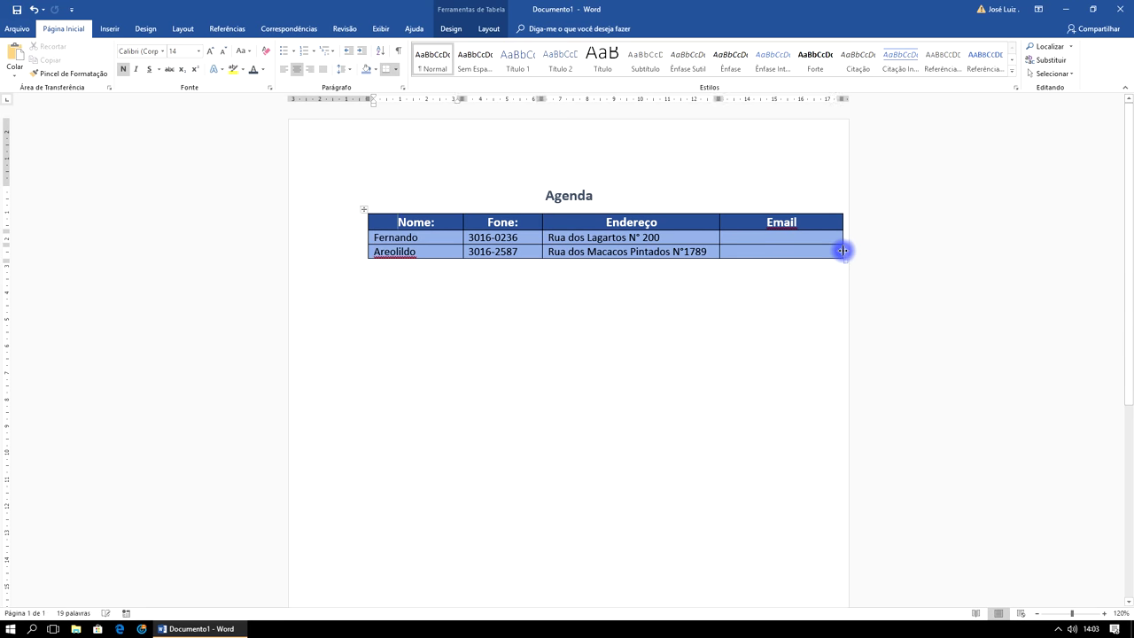
click(789, 306)
Shift the whole table left on the page and move to Areolildo's Email cell
click(388, 228)
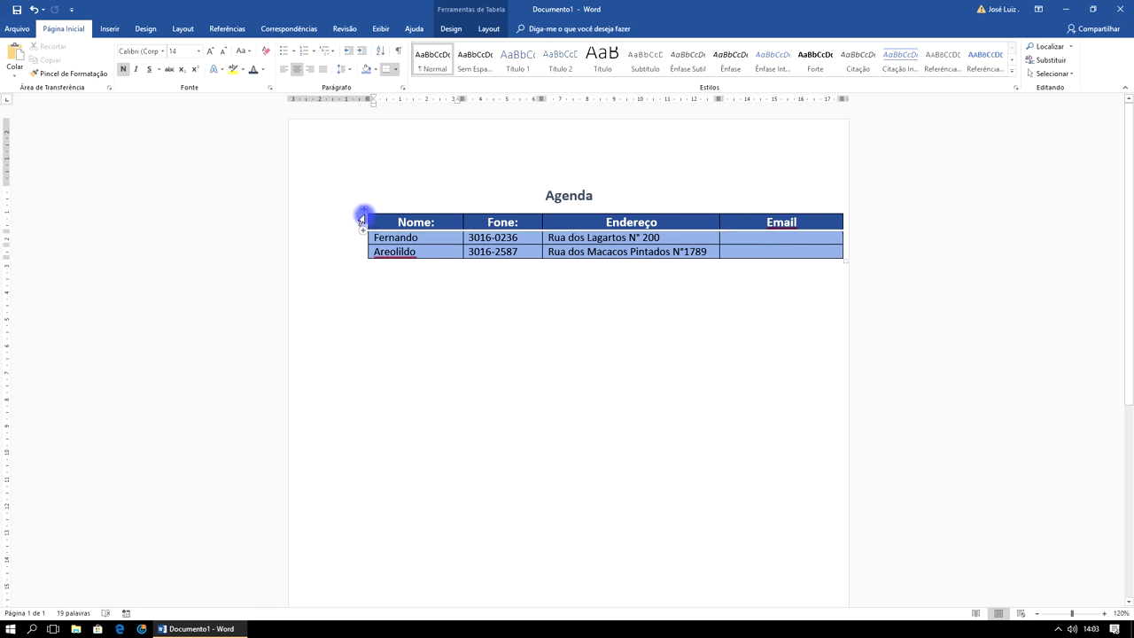
drag(350, 211, 315, 211)
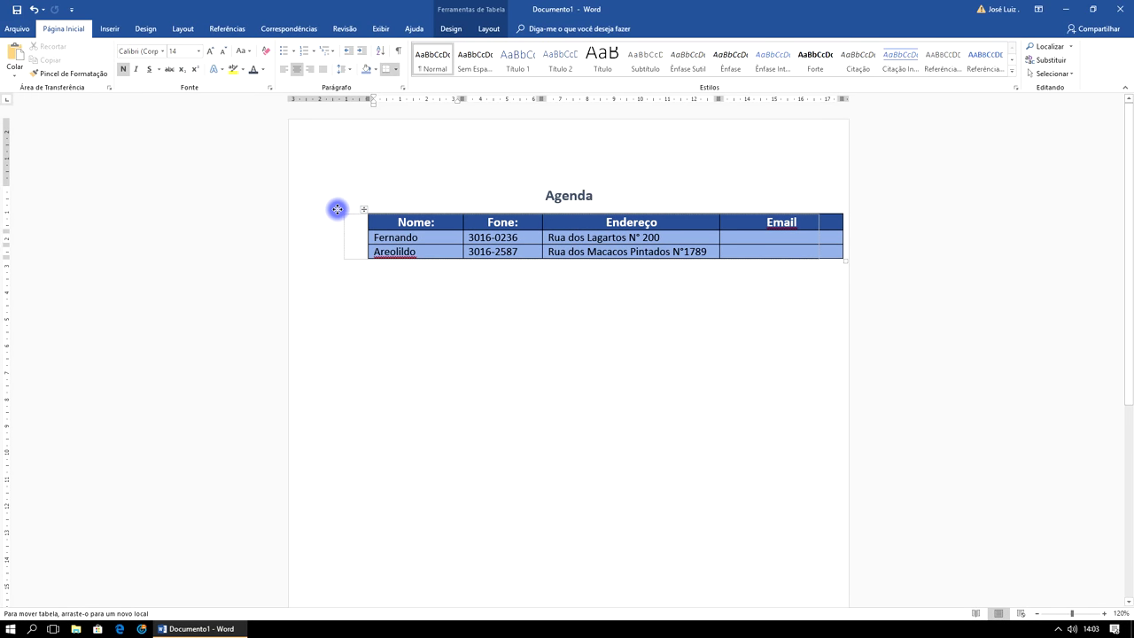
click(593, 330)
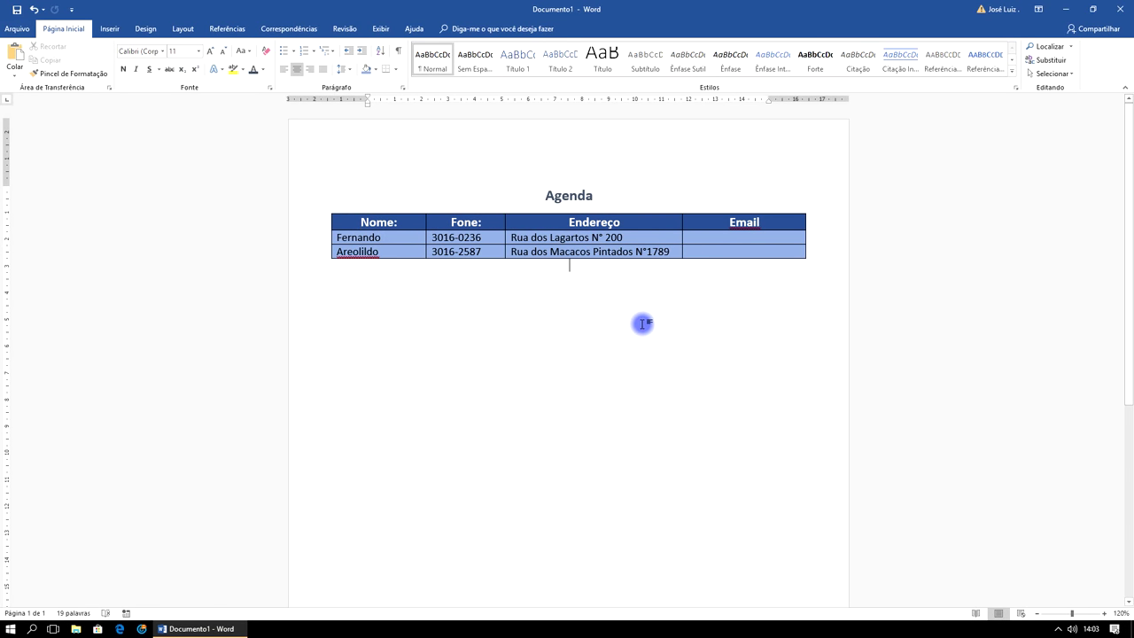
click(713, 235)
click(750, 251)
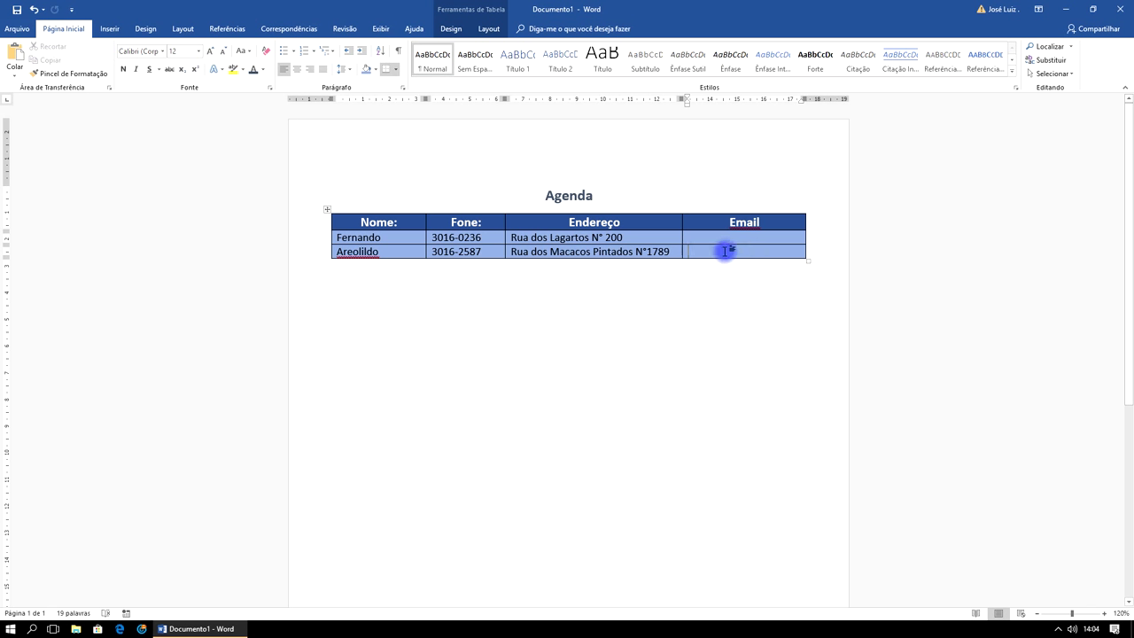
key(Right)
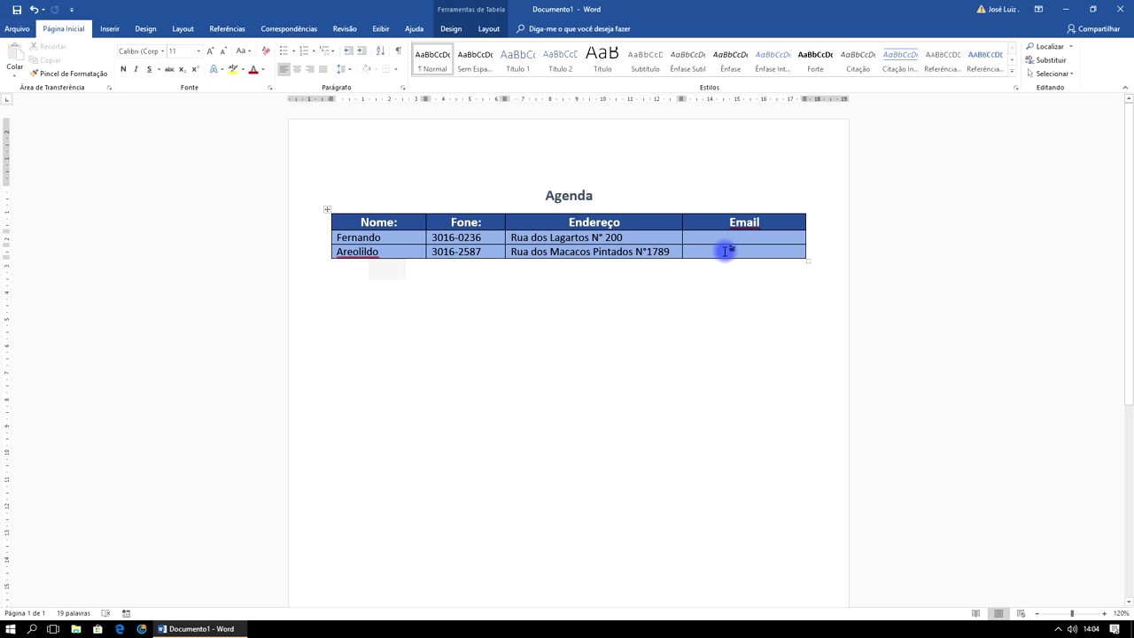
key(Return)
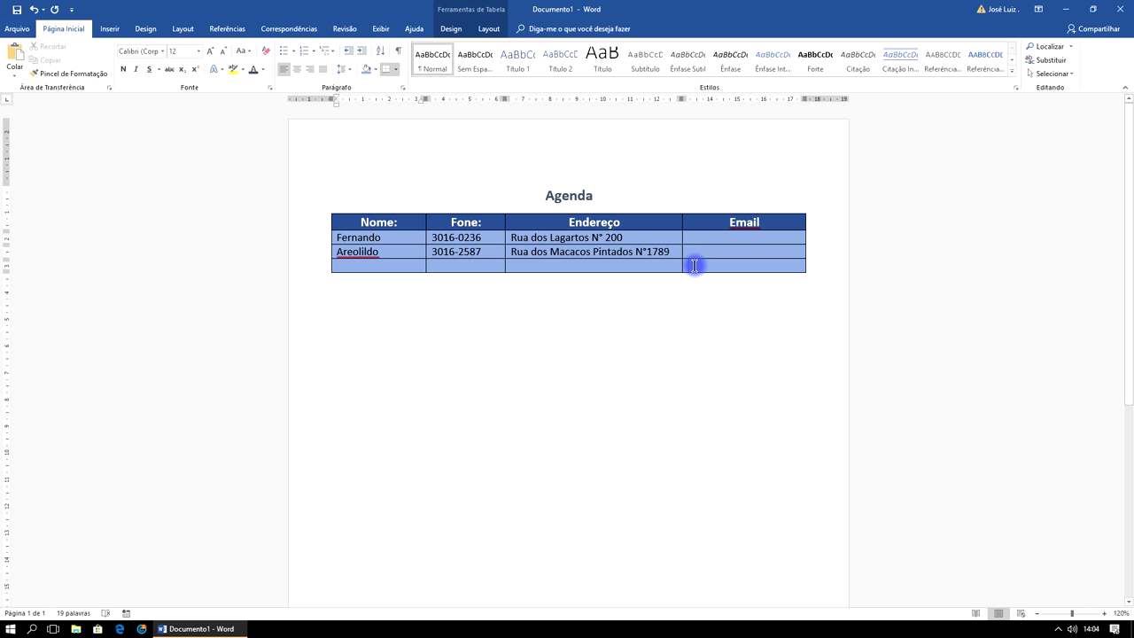
drag(693, 265, 476, 261)
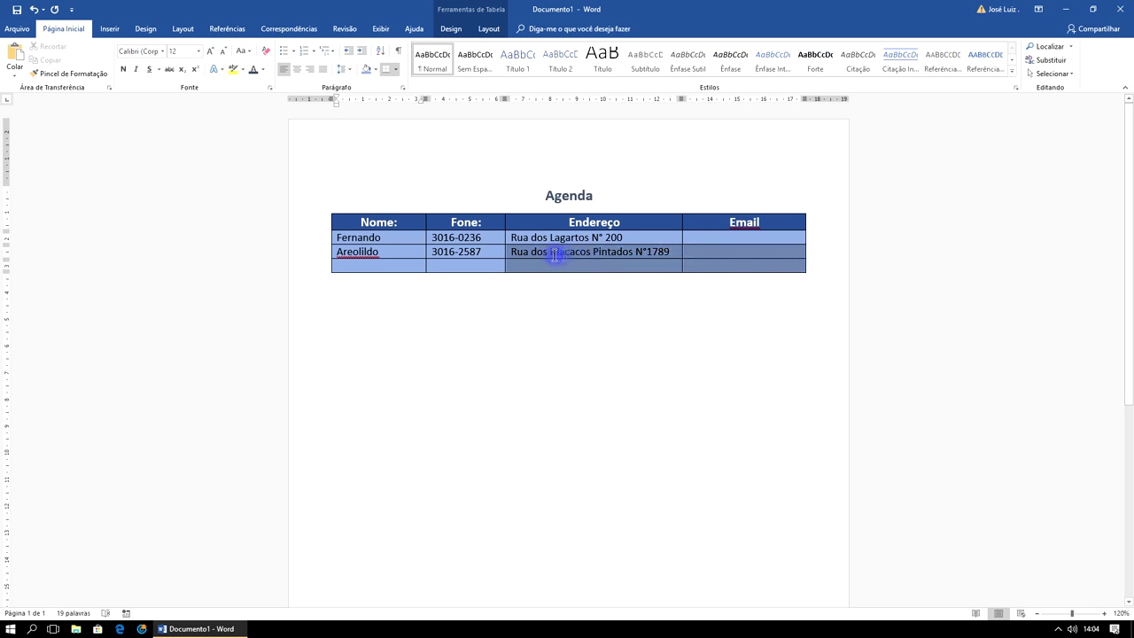
drag(476, 261, 414, 264)
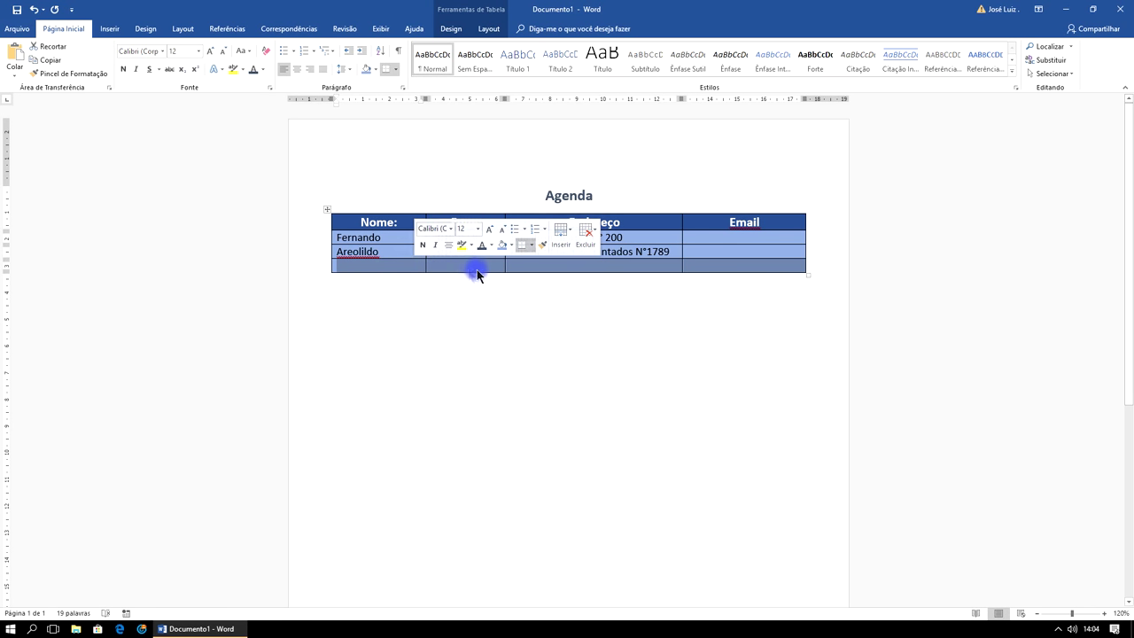
right_click(625, 270)
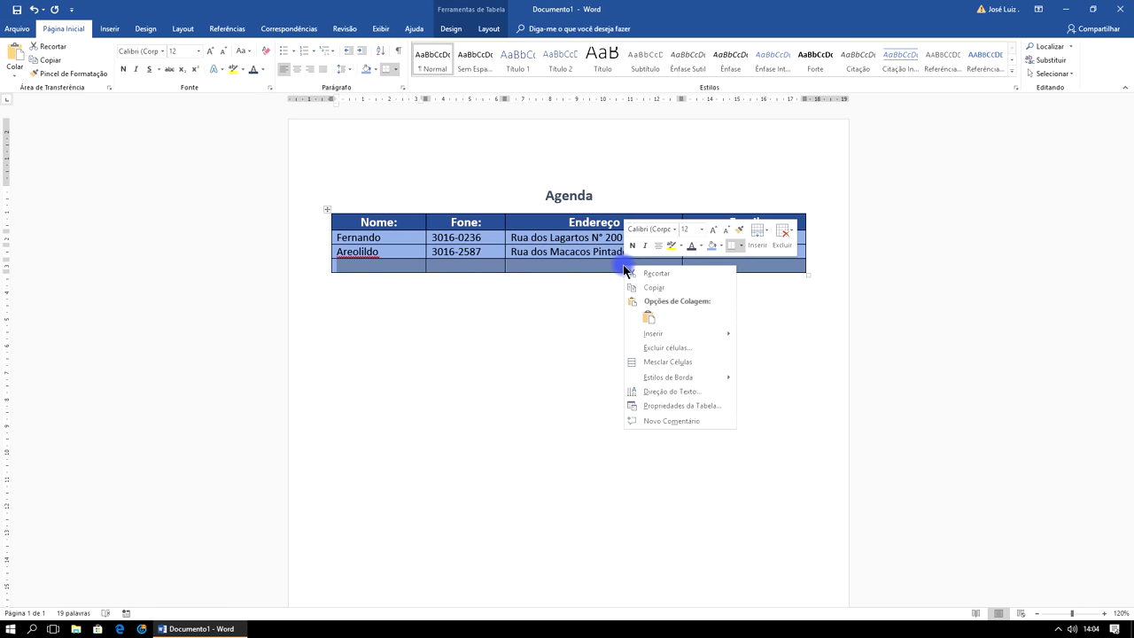
click(664, 363)
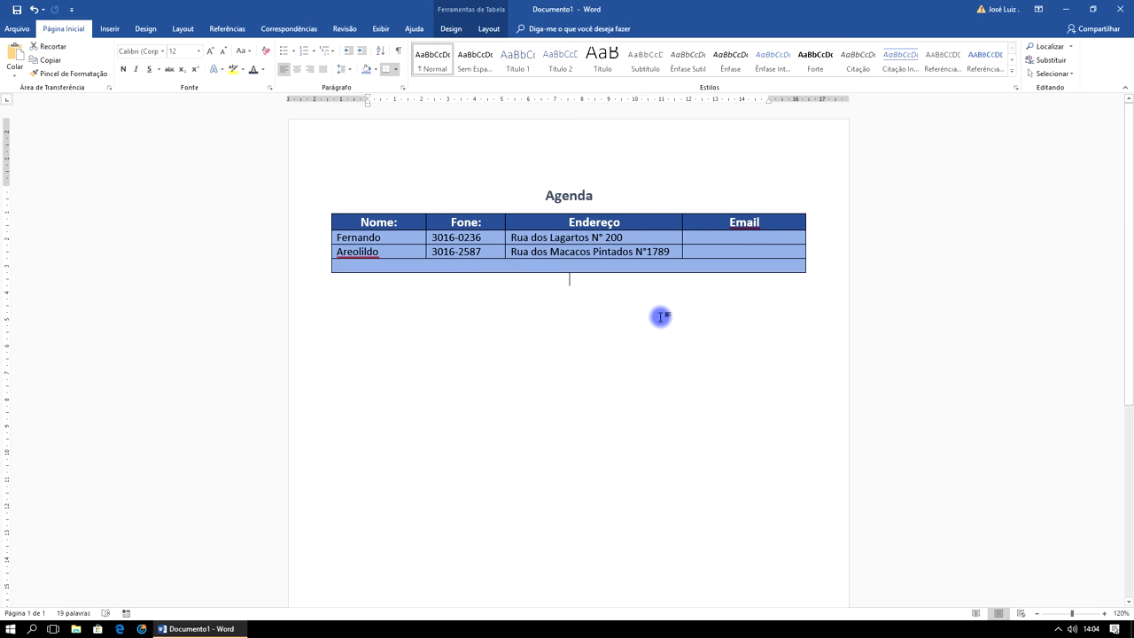
click(470, 265)
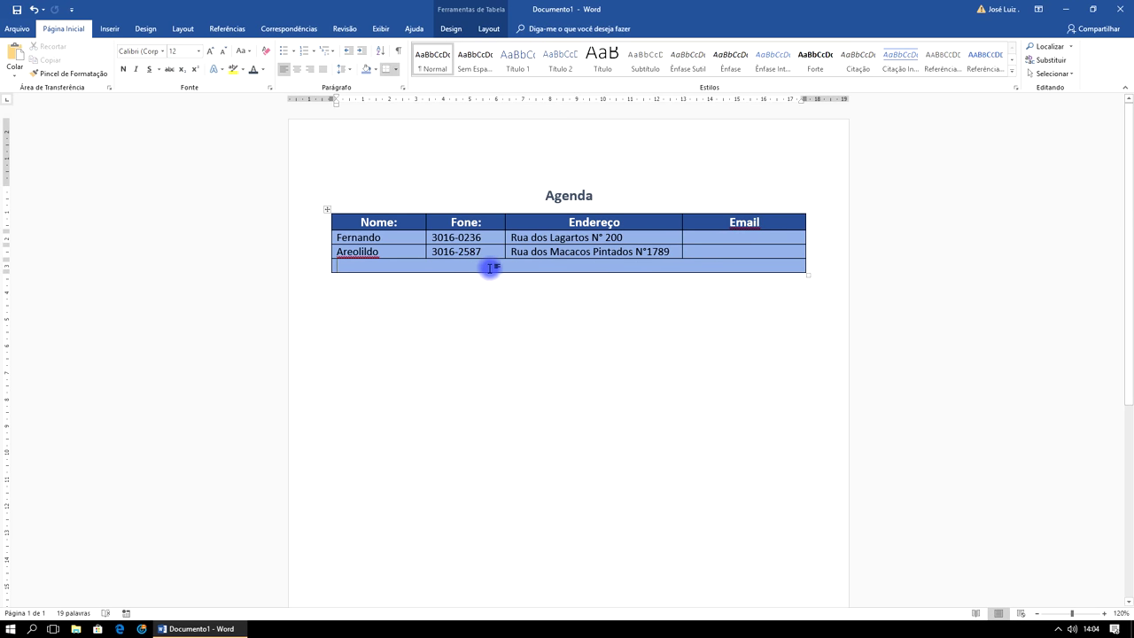
click(743, 266)
Add a row under the merged row and split it into 5 columns, 1 row
key(Return)
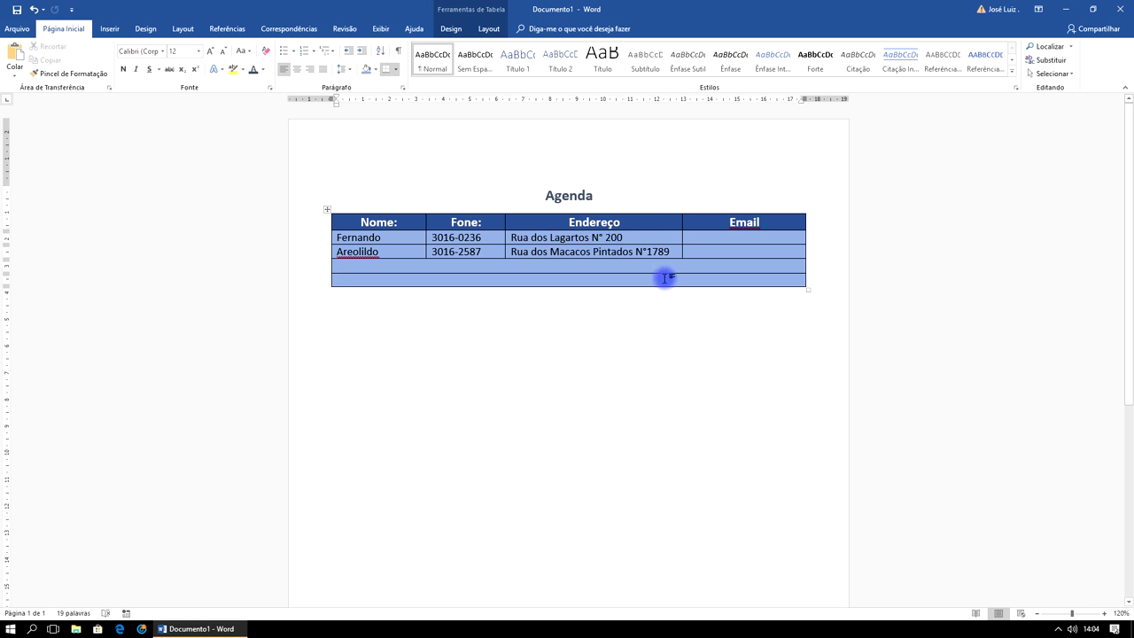
right_click(663, 281)
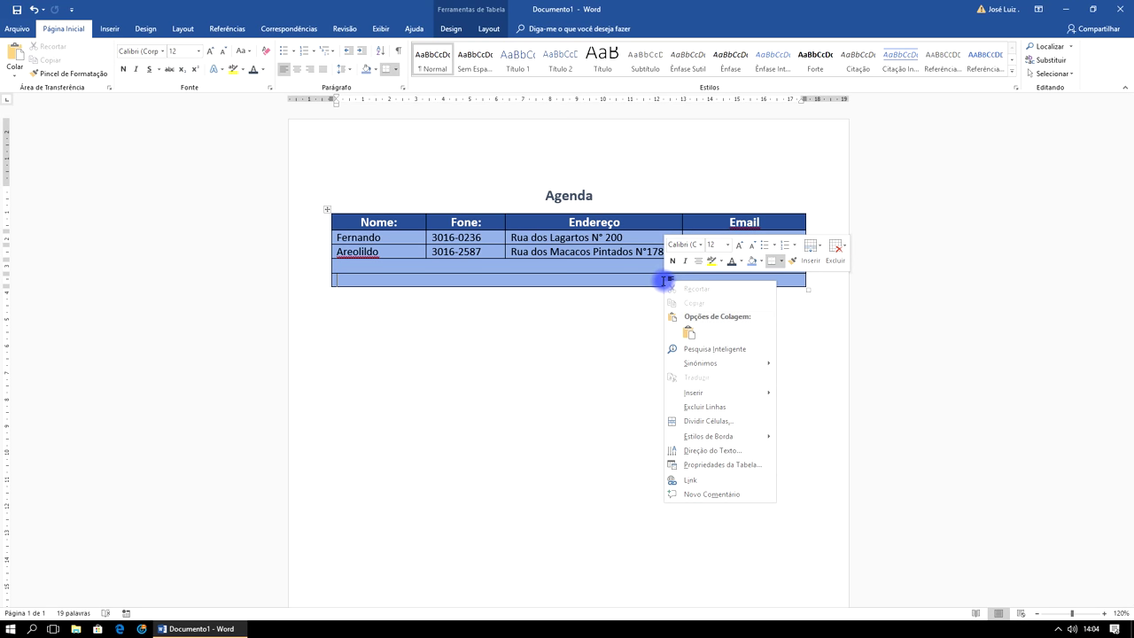
click(707, 422)
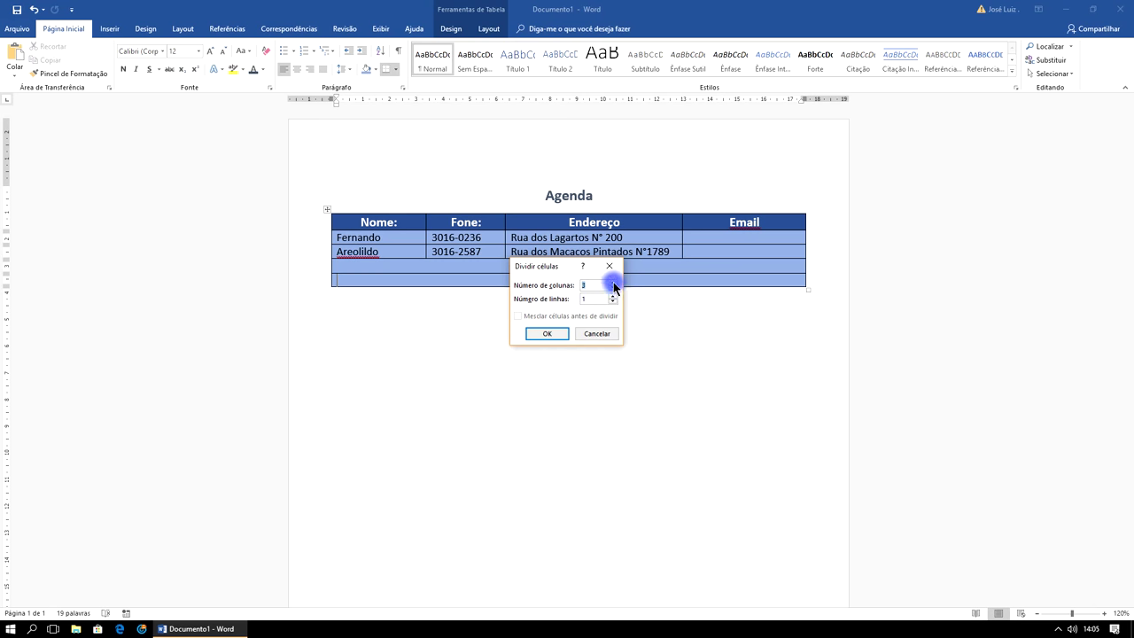
click(554, 335)
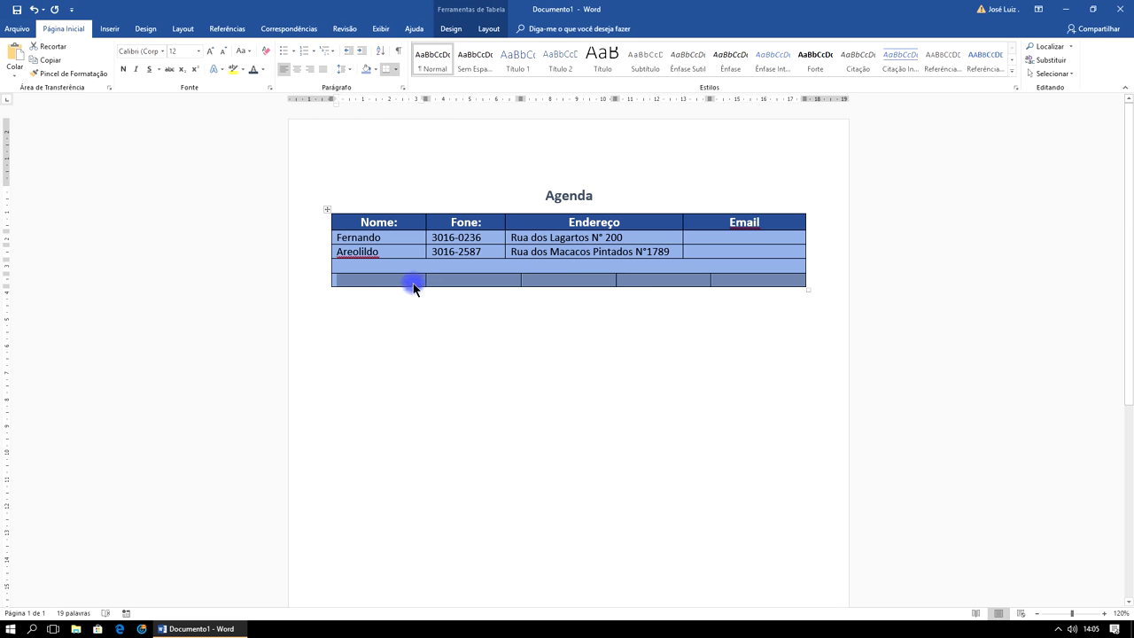
Add two more five-cell rows at the bottom from the last cell
click(444, 282)
click(567, 281)
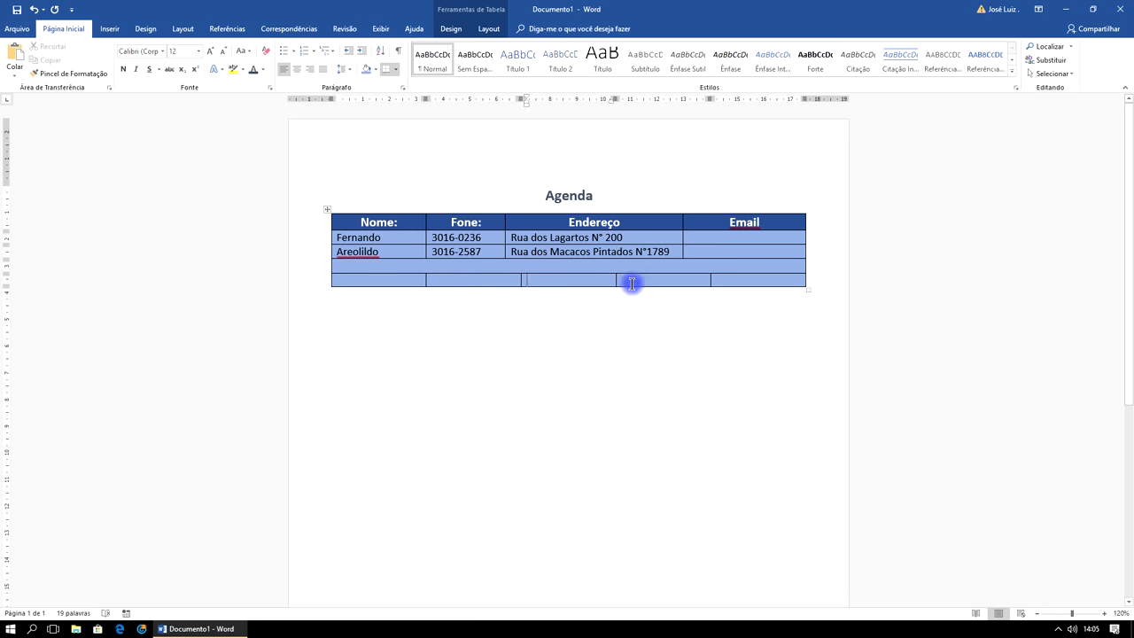
click(661, 277)
click(753, 276)
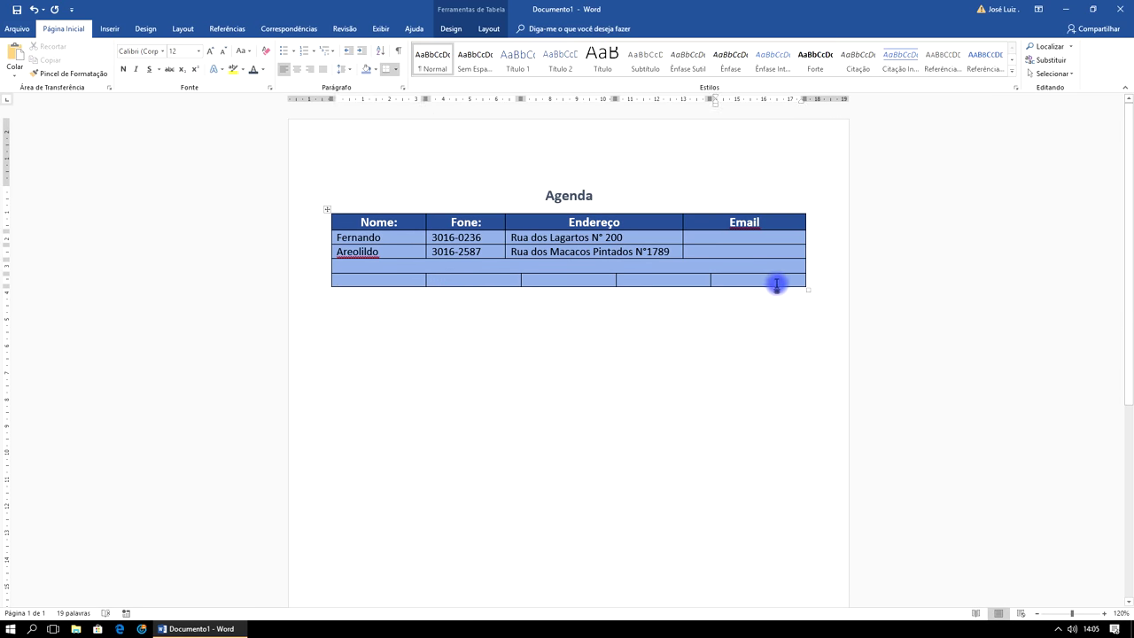
key(Tab)
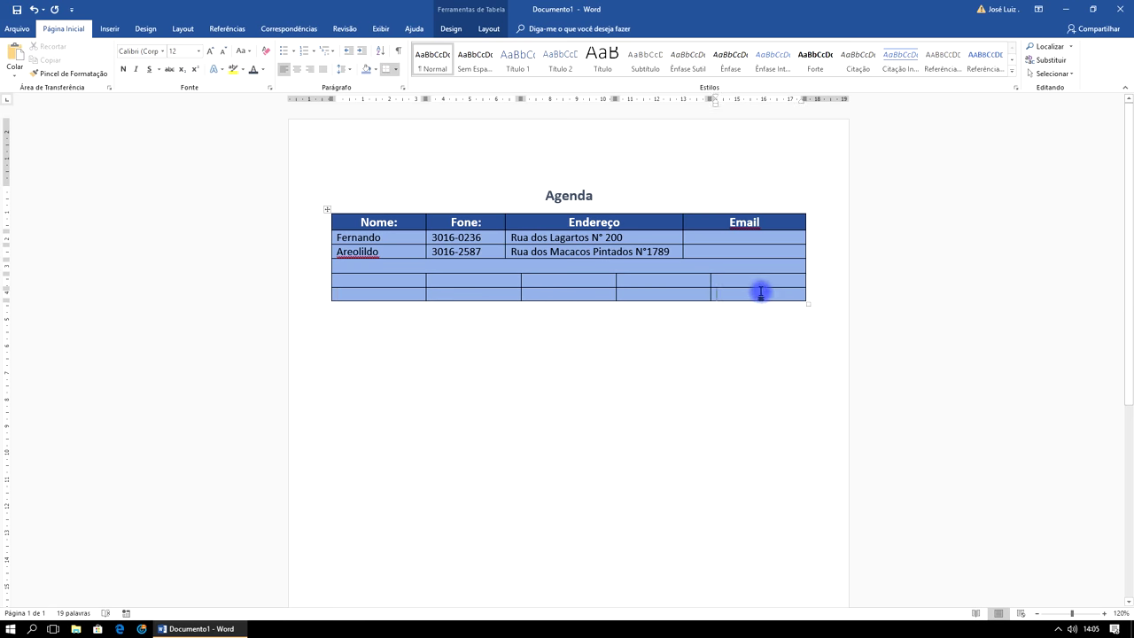
key(Tab)
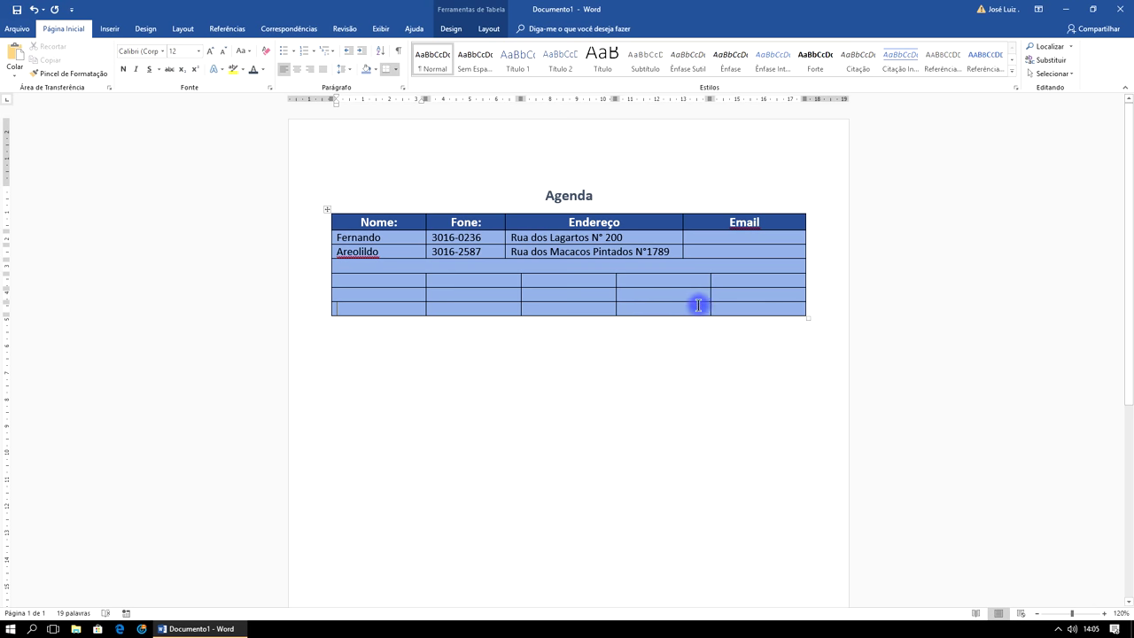
Merge the 4th and 5th cells of the bottom row
drag(693, 309, 712, 306)
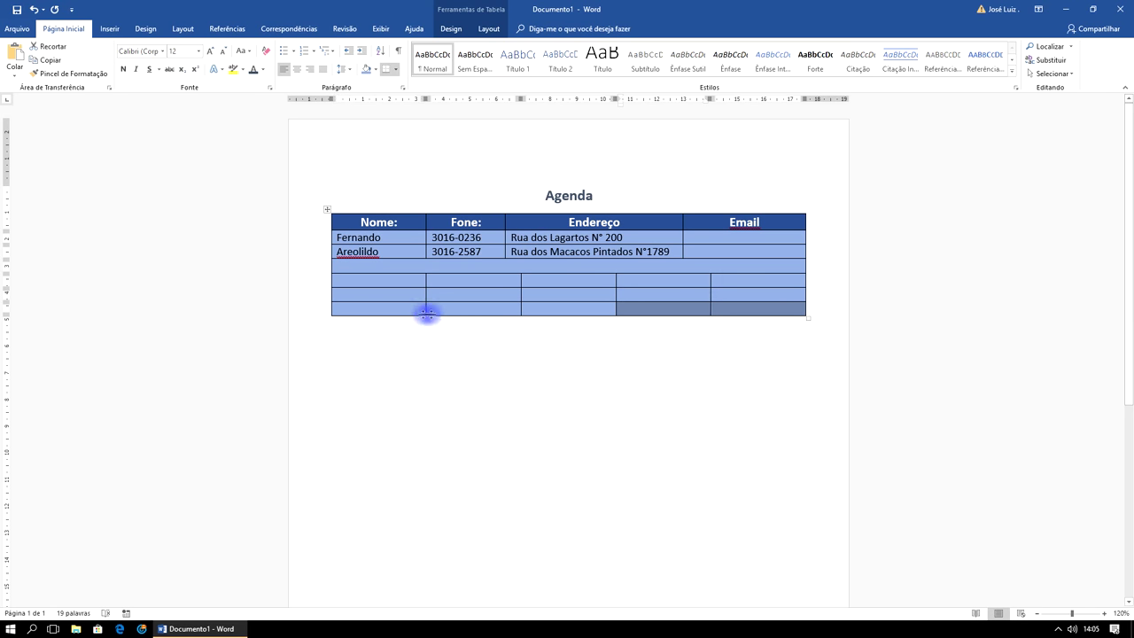
right_click(679, 313)
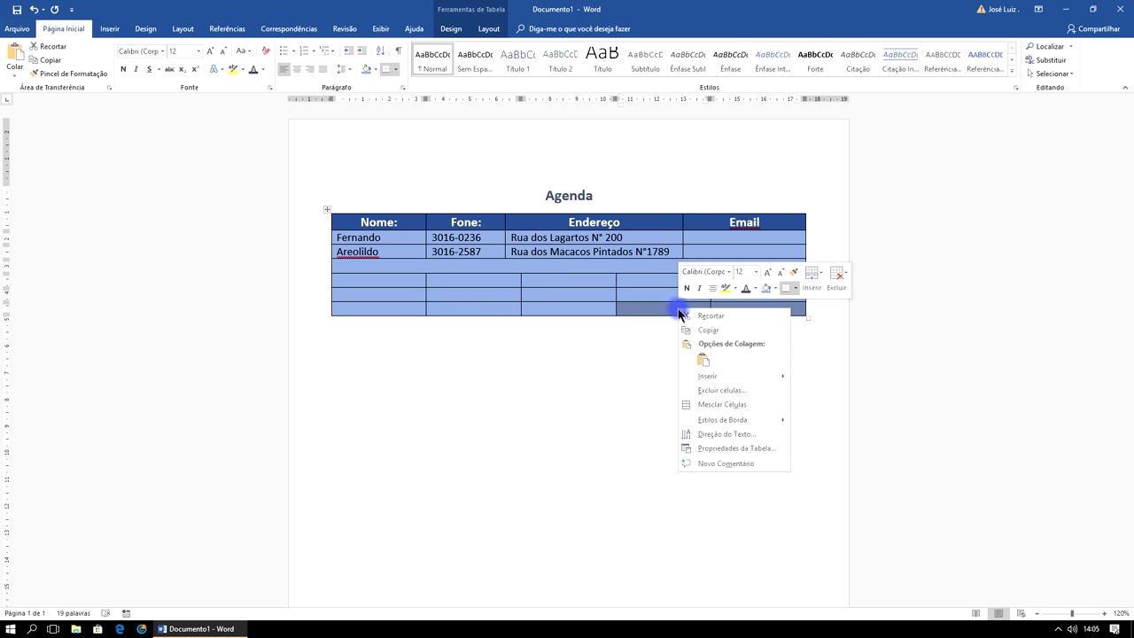
click(720, 406)
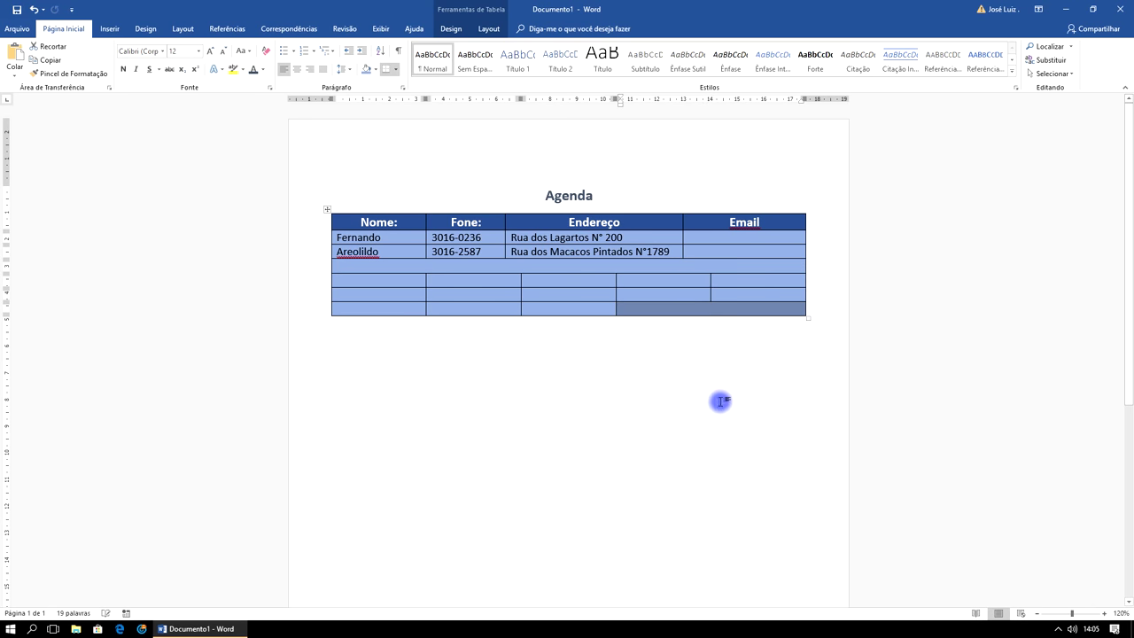
click(711, 365)
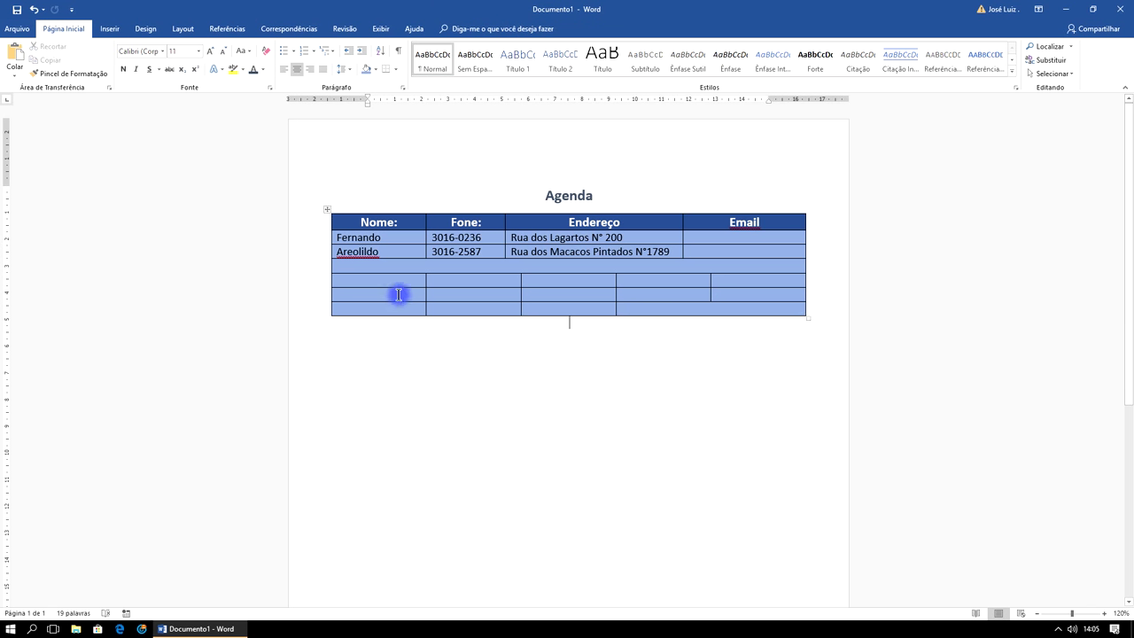
Merge the first-column cells of the bottom two rows into one
drag(398, 295, 399, 308)
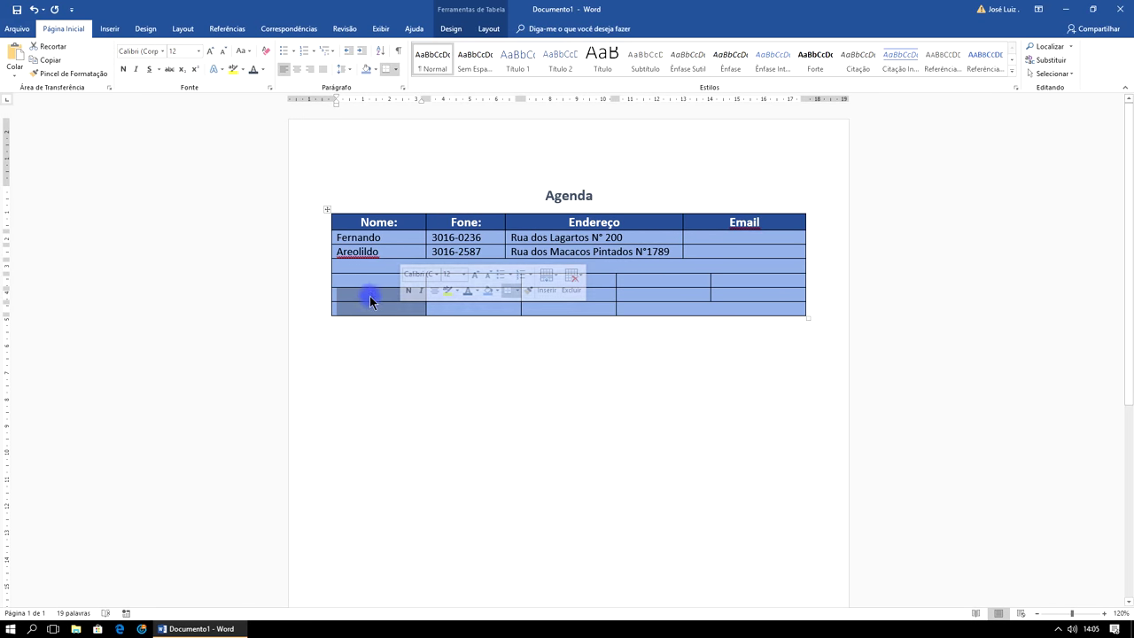
right_click(386, 314)
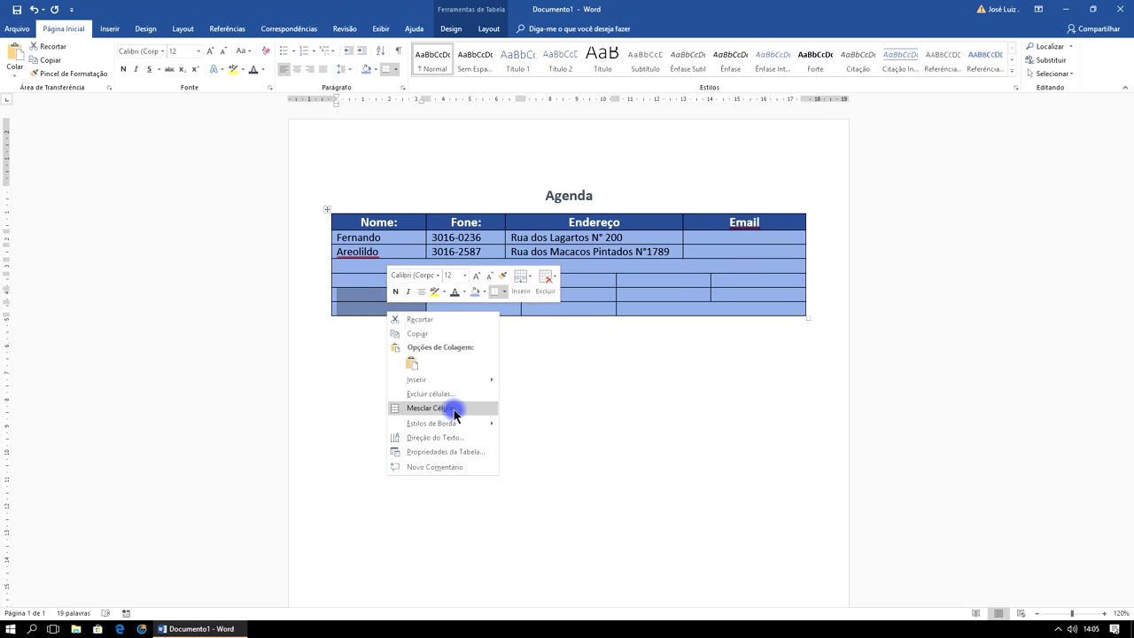
click(455, 409)
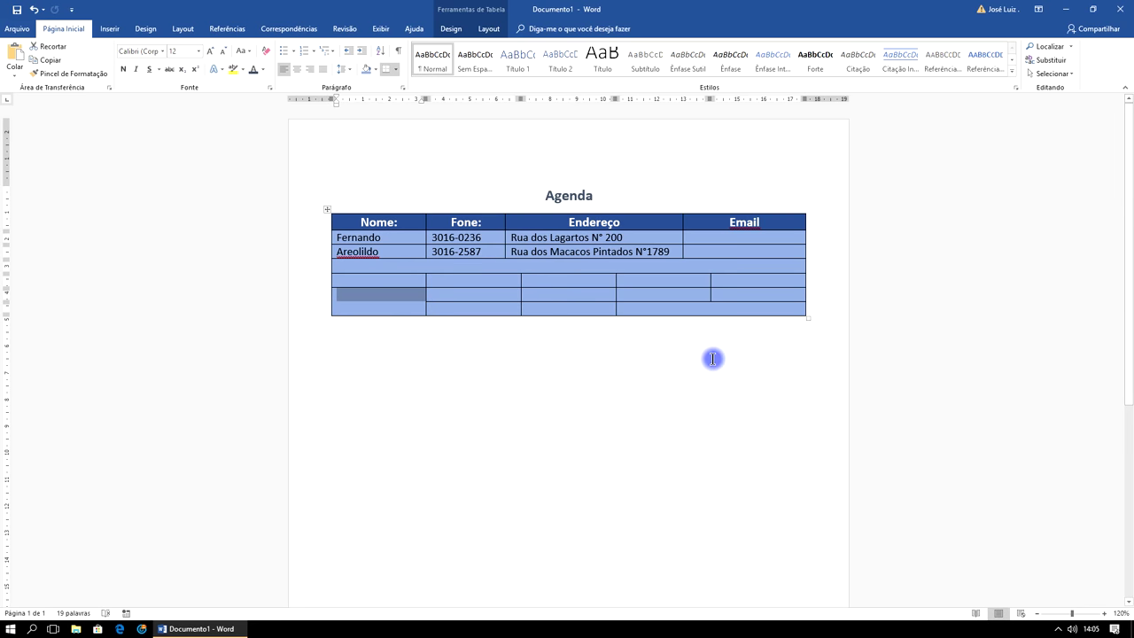
click(544, 326)
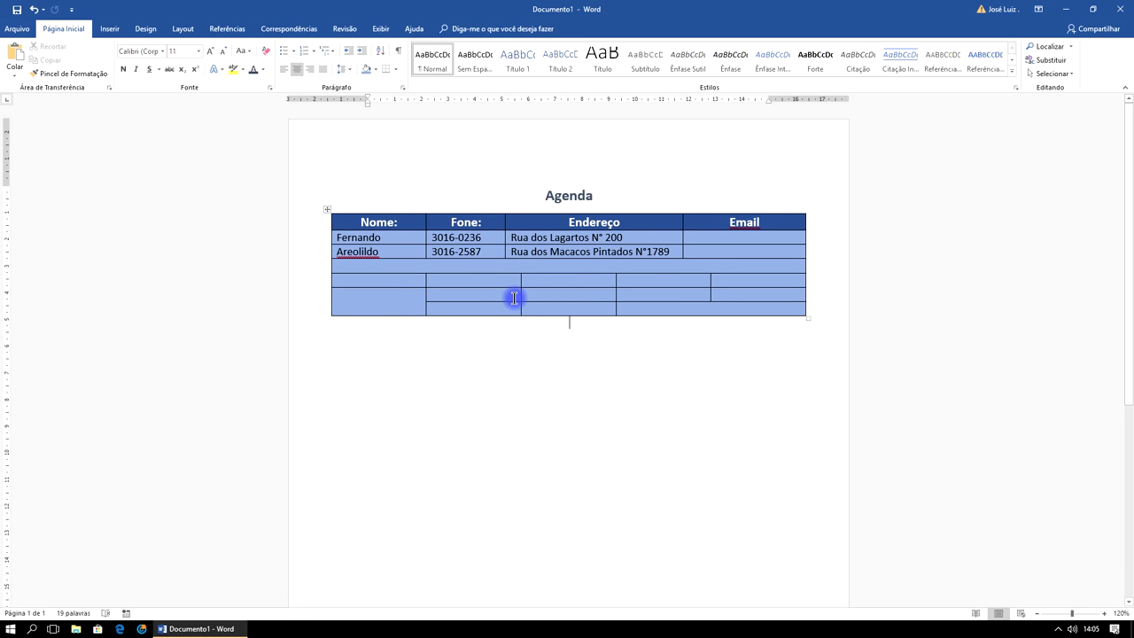
Delete two cells from the bottom row, shifting the remaining cells up
right_click(581, 306)
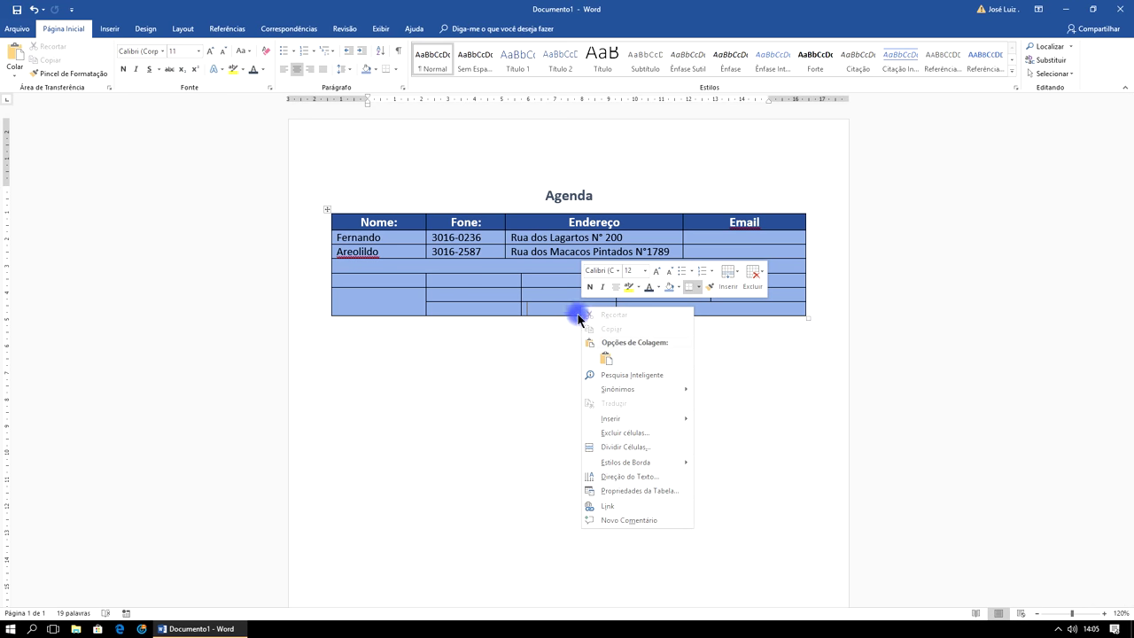
click(617, 433)
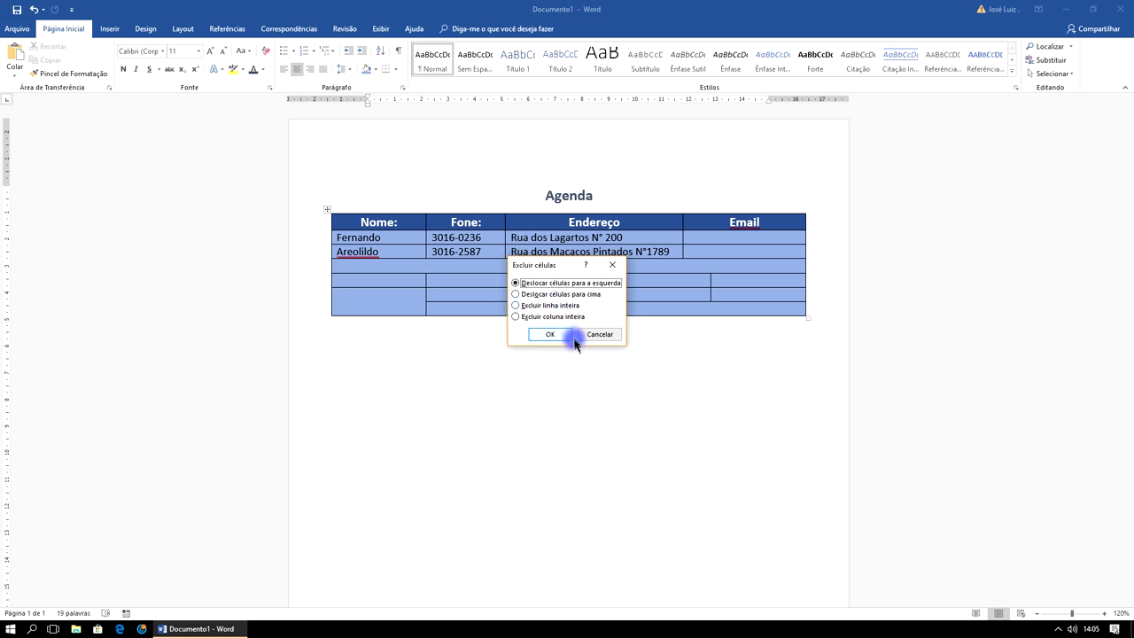
click(554, 294)
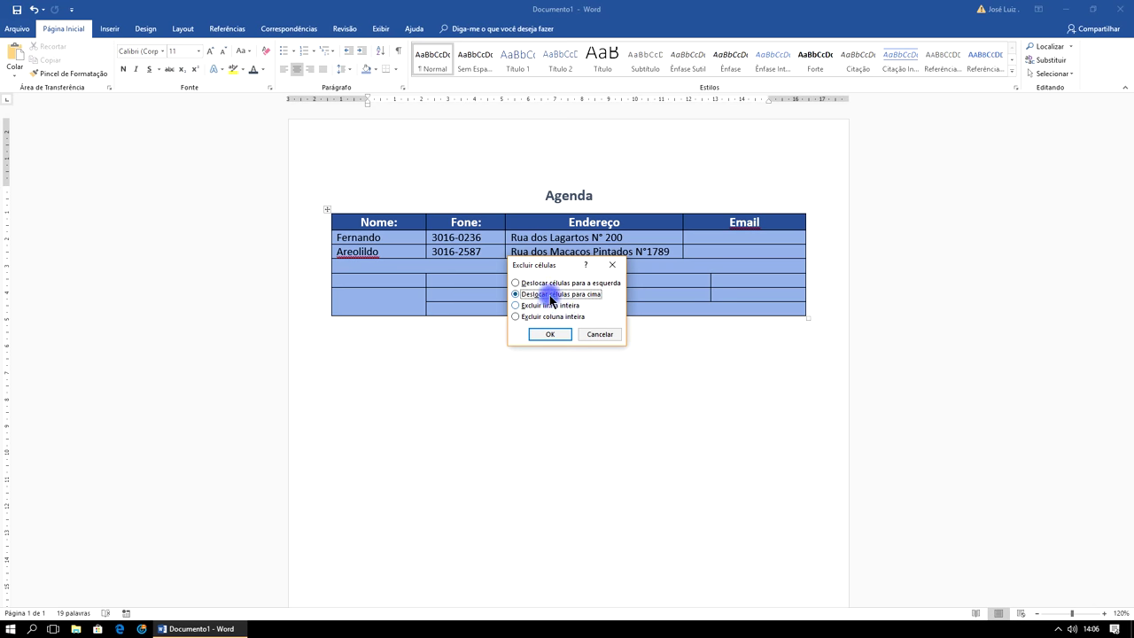
click(551, 335)
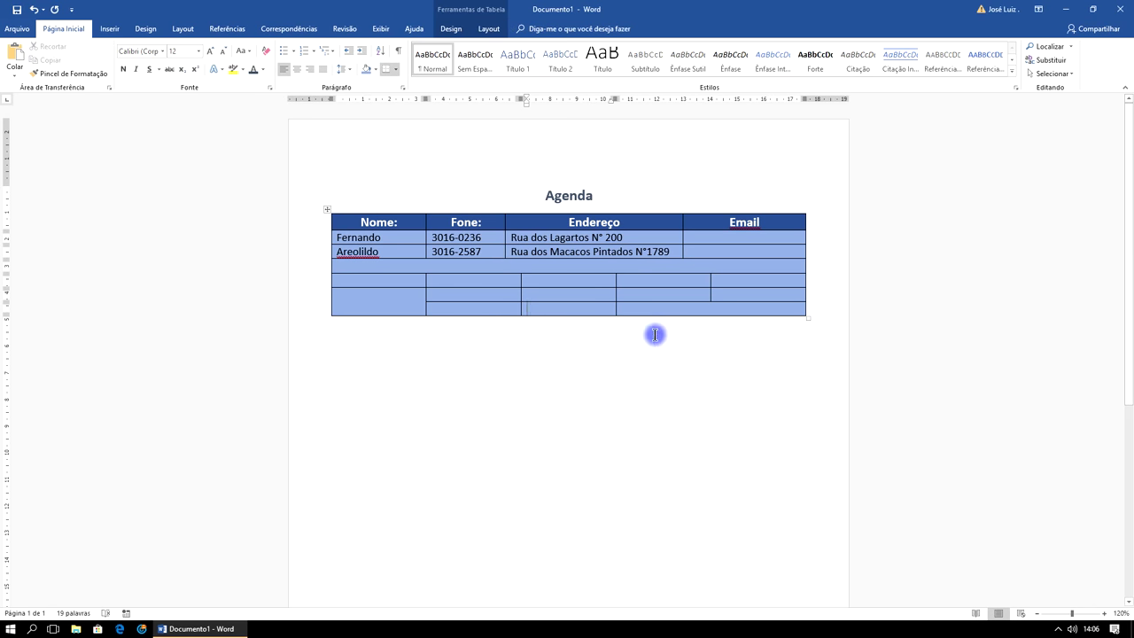
right_click(591, 309)
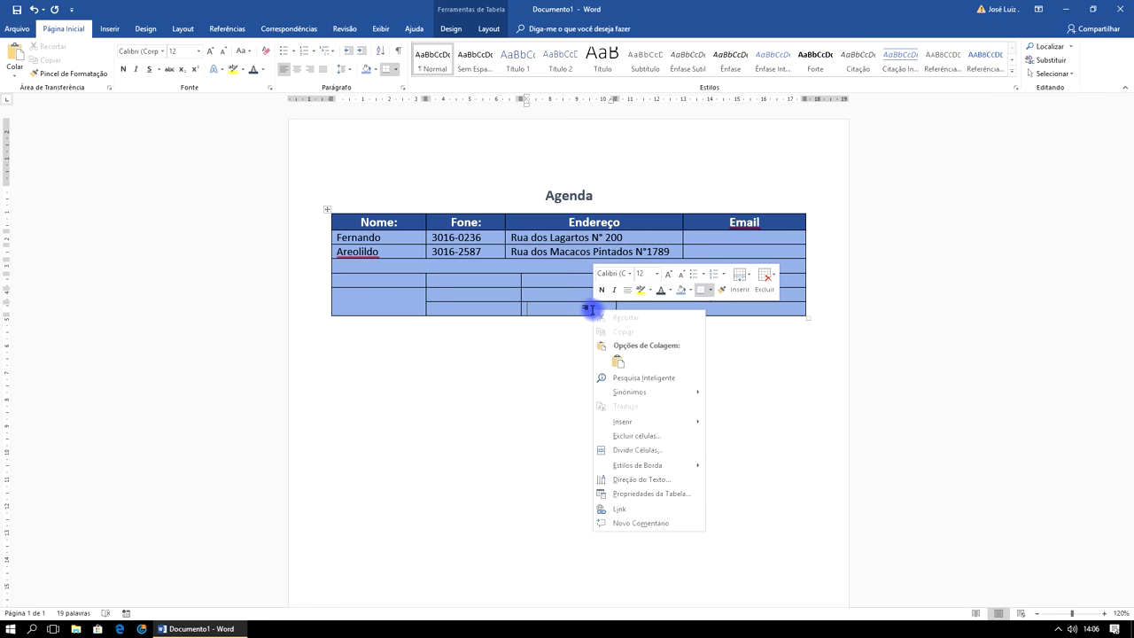
click(562, 353)
right_click(565, 311)
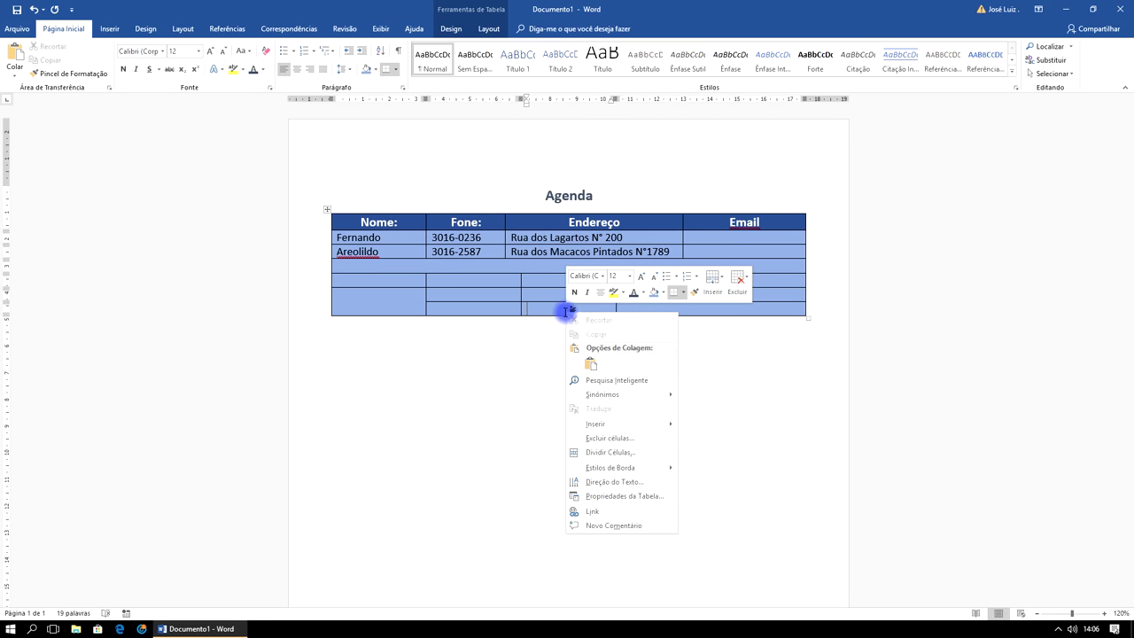
click(609, 439)
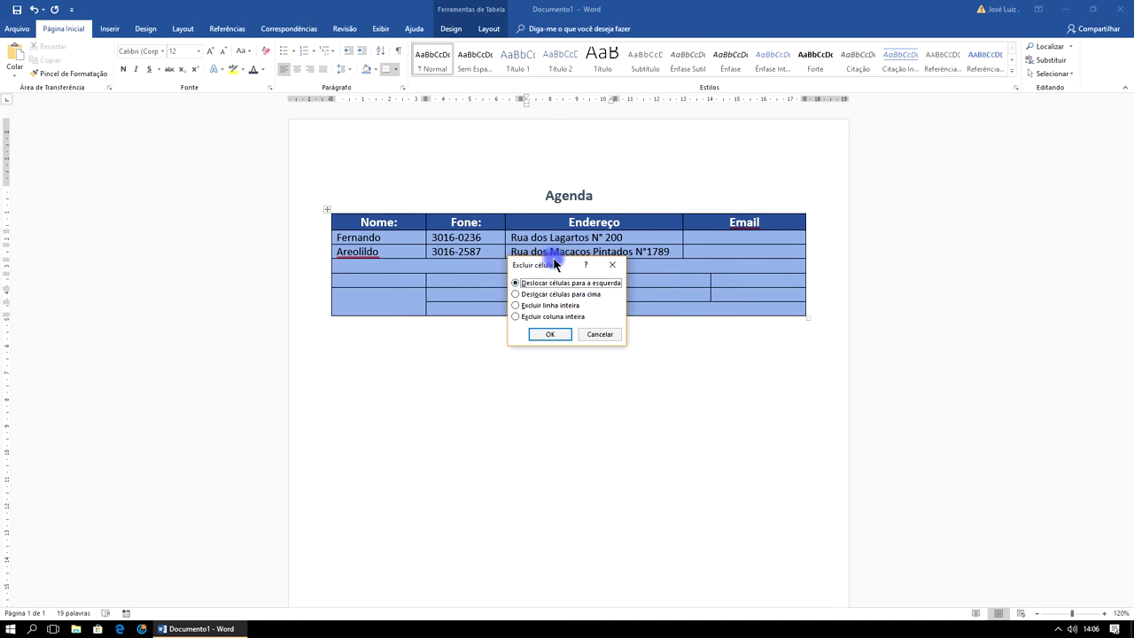
drag(554, 264, 778, 168)
click(776, 200)
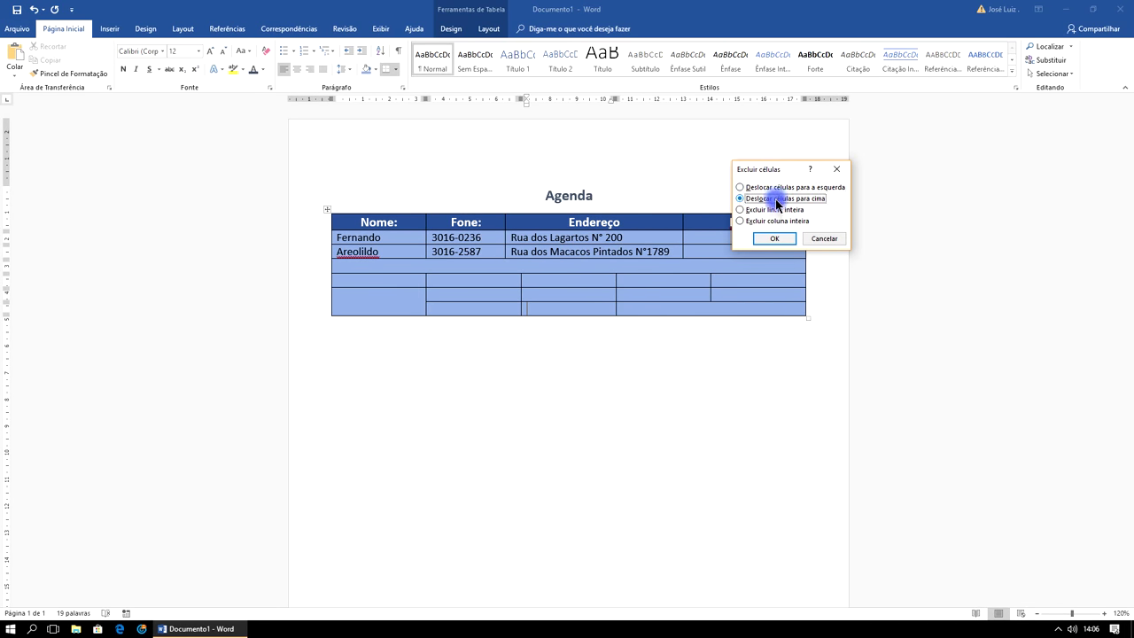
click(773, 239)
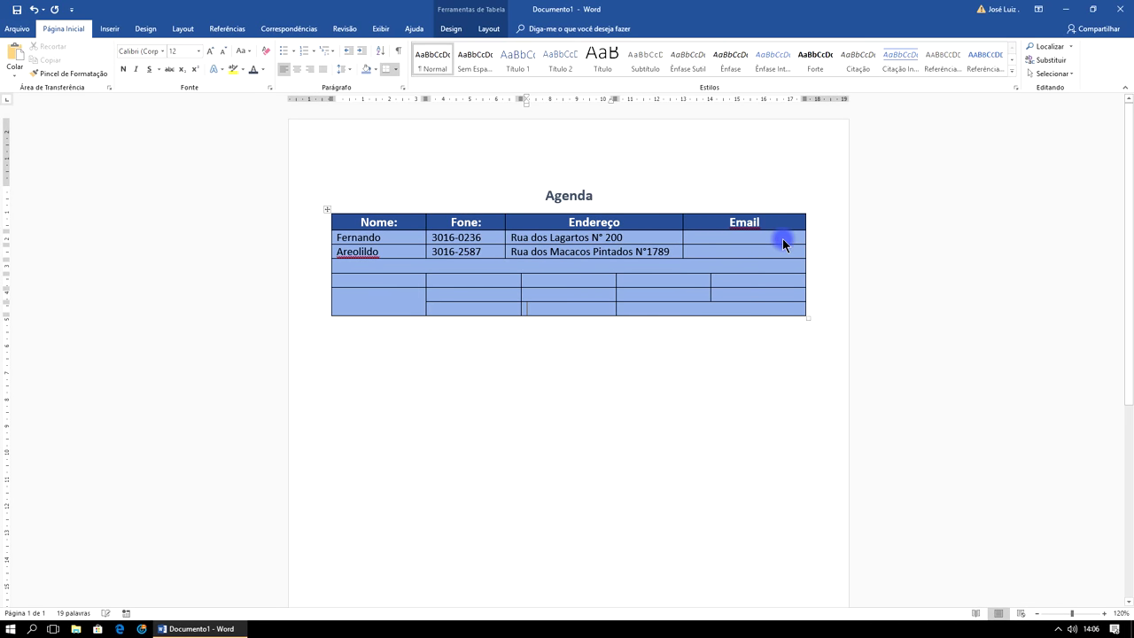
Delete two more bottom-row cells with shift-up, leaving the row short of the right edge
right_click(579, 309)
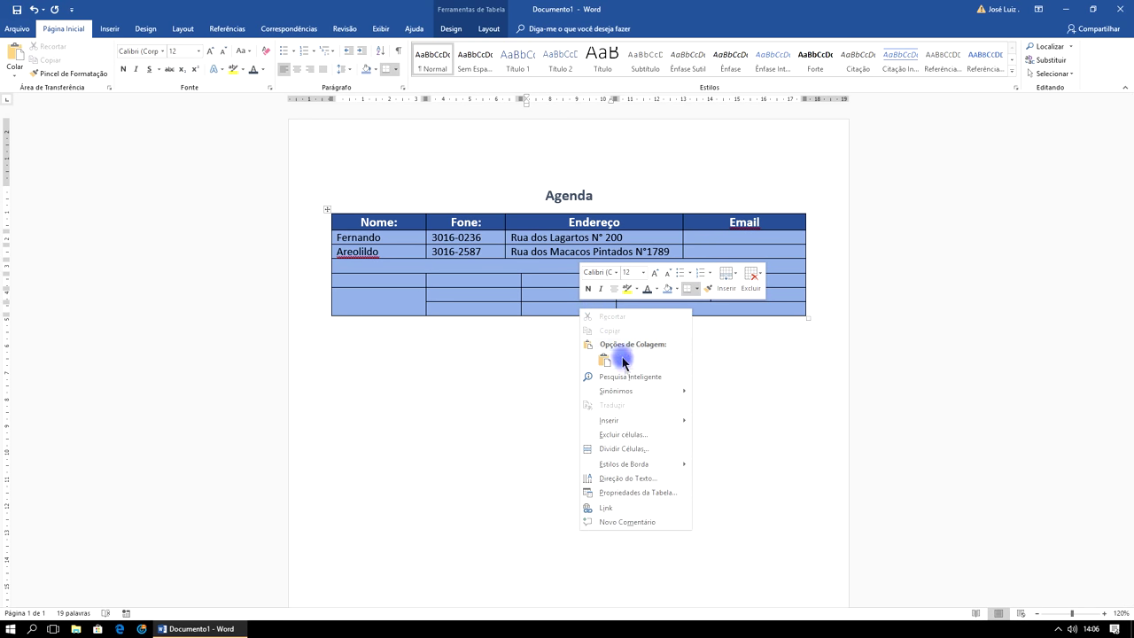
mouse_move(633, 391)
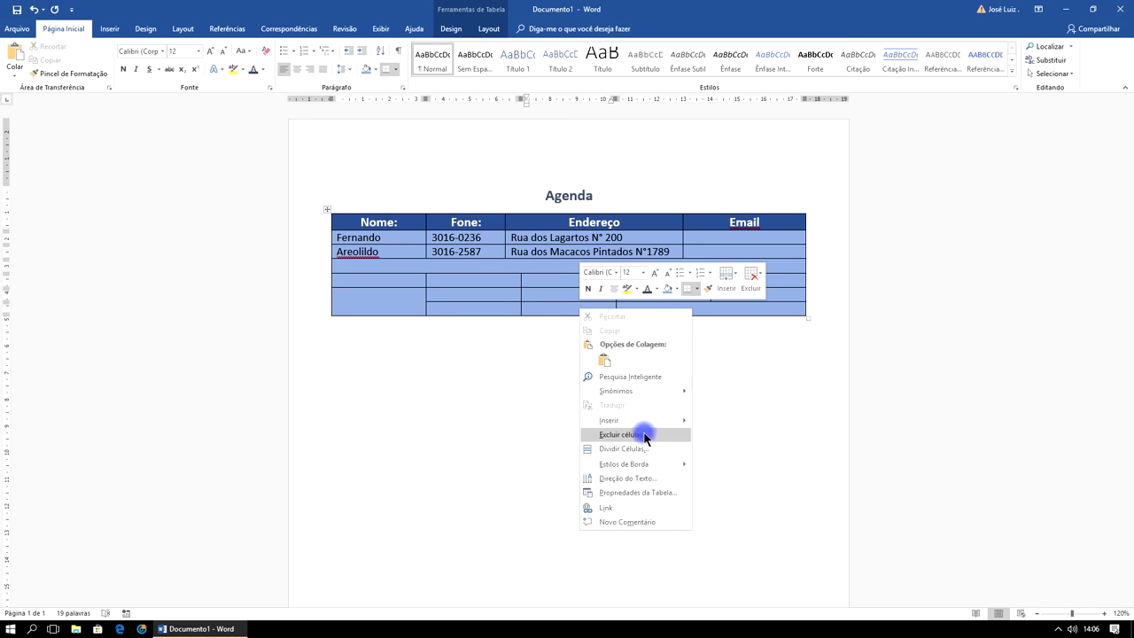
click(576, 332)
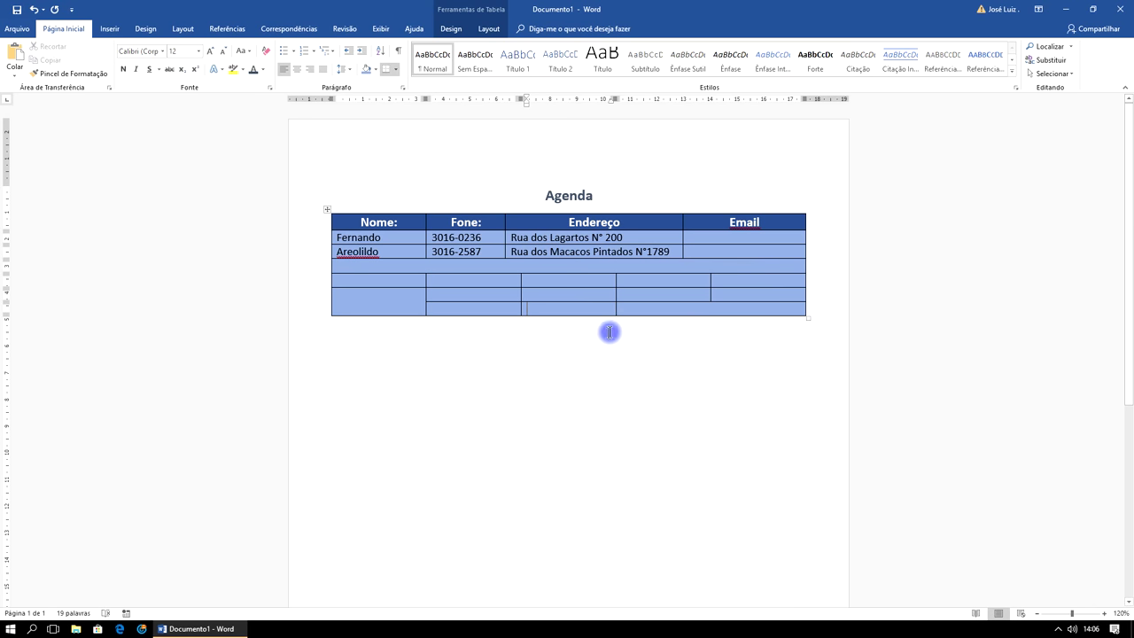
right_click(570, 311)
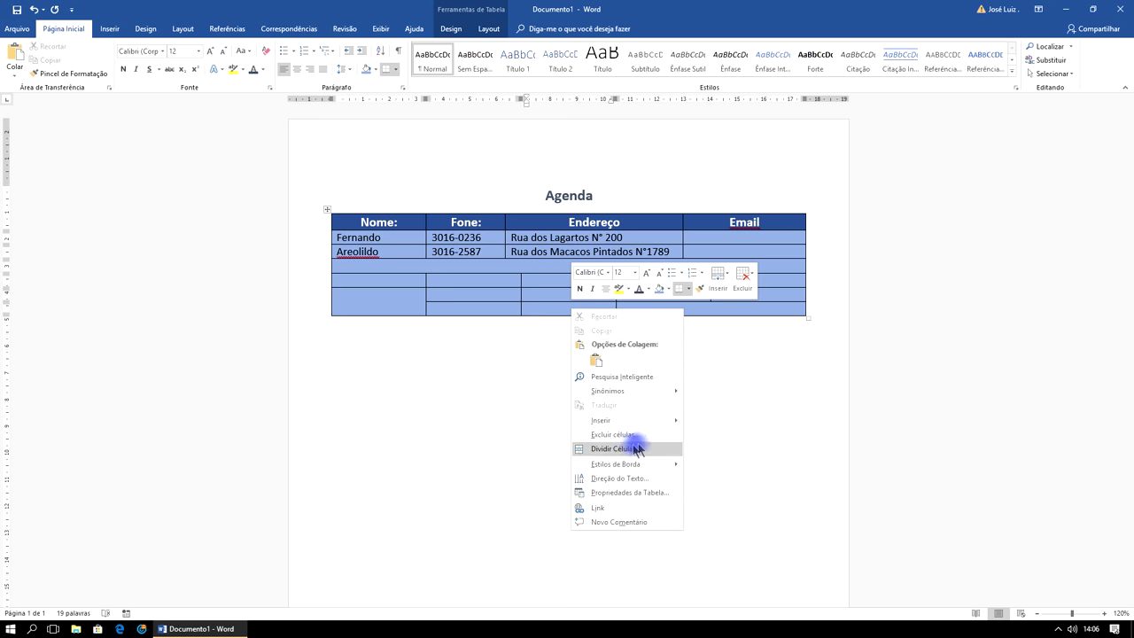
click(626, 436)
click(785, 198)
click(775, 238)
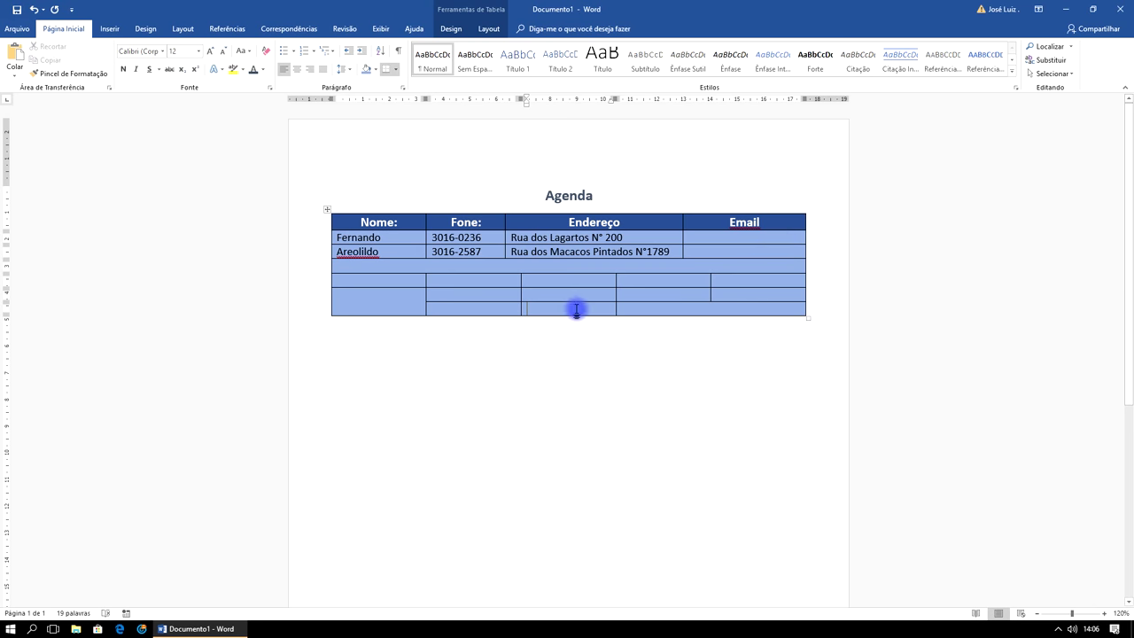
right_click(584, 307)
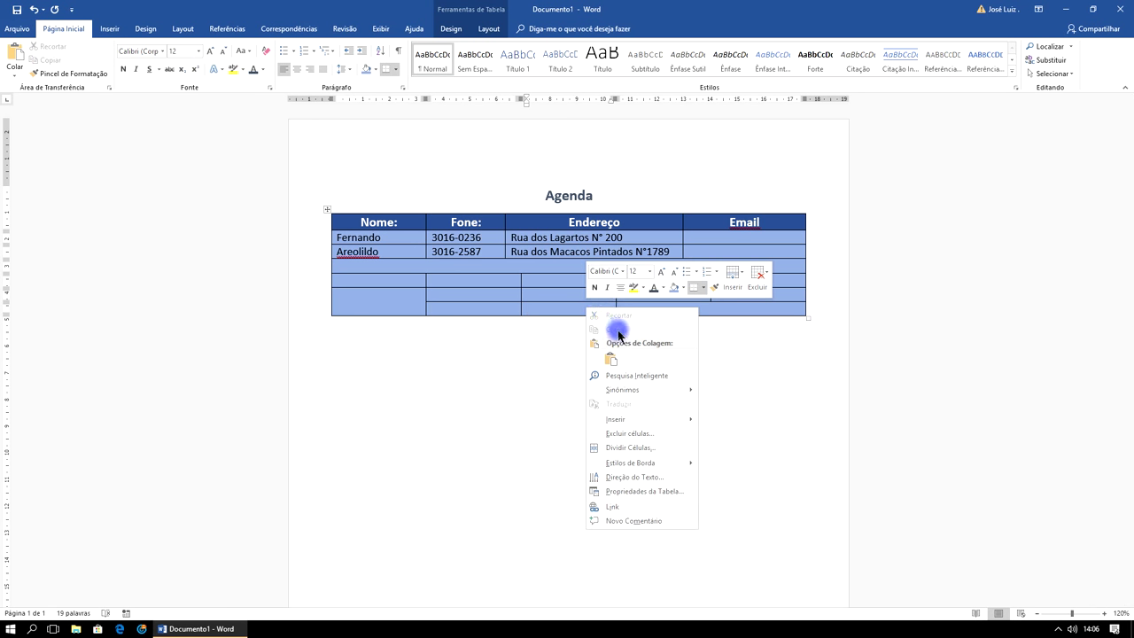
click(626, 433)
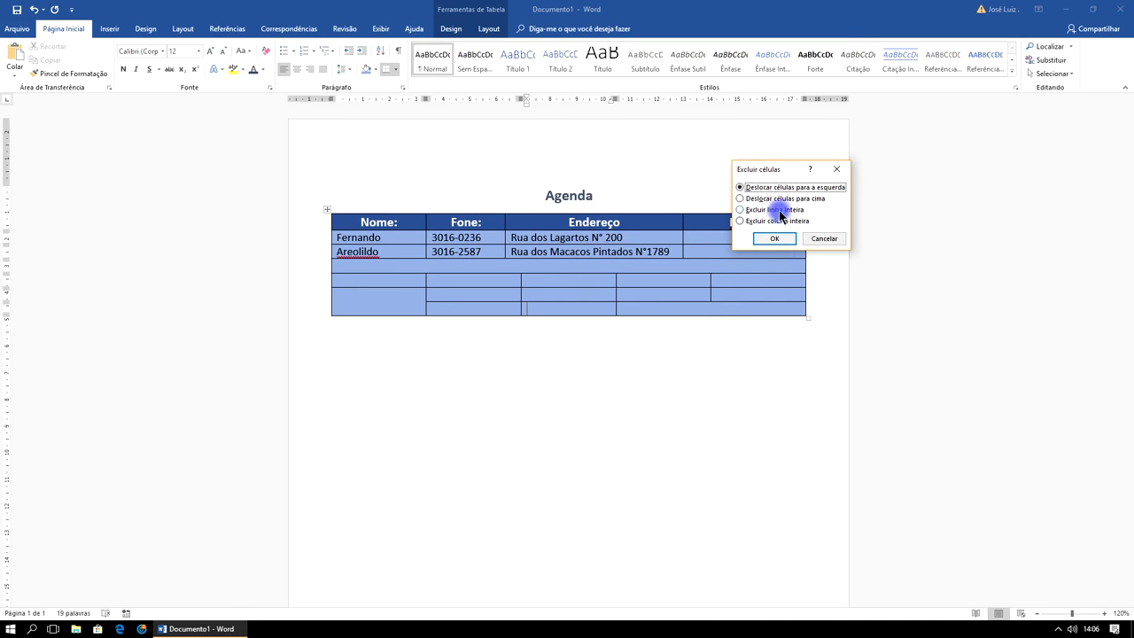
click(777, 240)
click(774, 239)
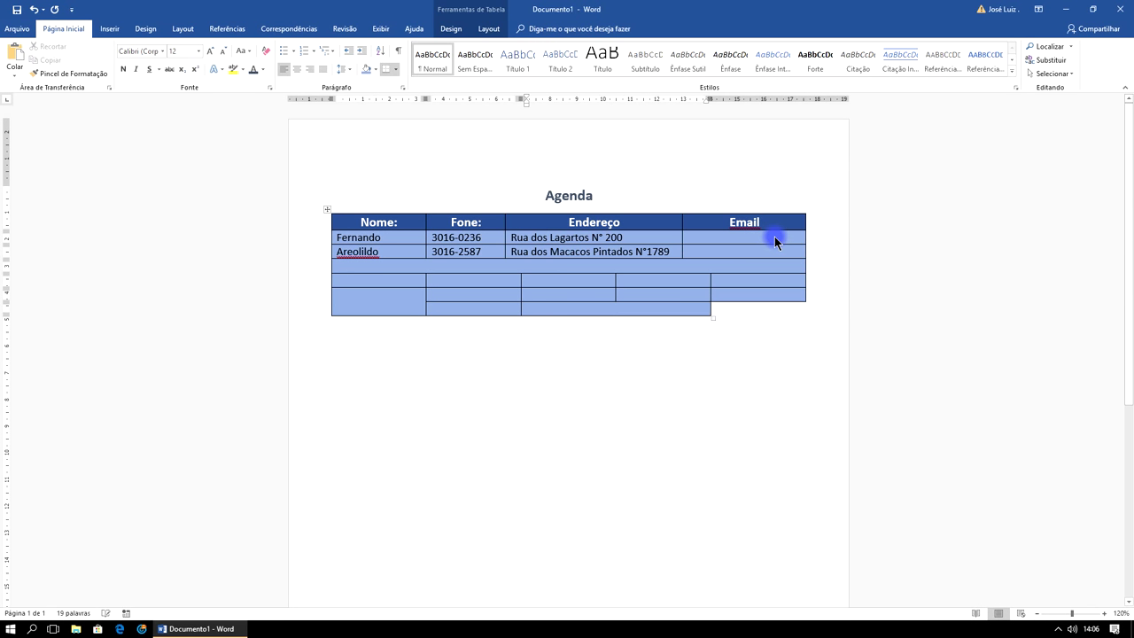
click(619, 302)
Move to the empty line below the Agenda table and show the Insert commands
click(751, 322)
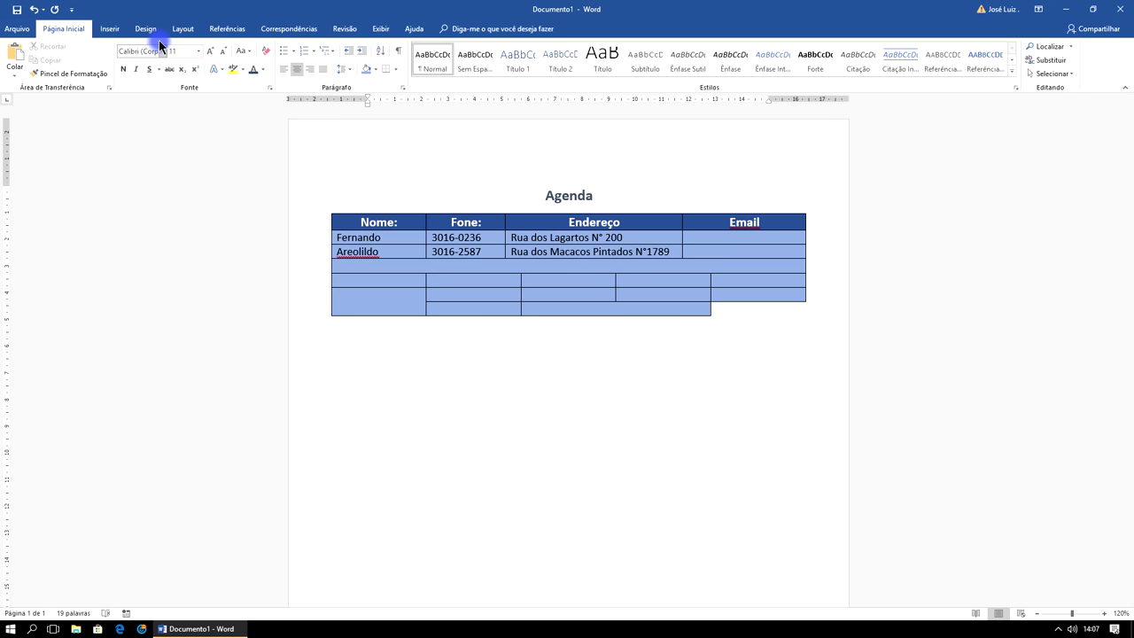
click(112, 31)
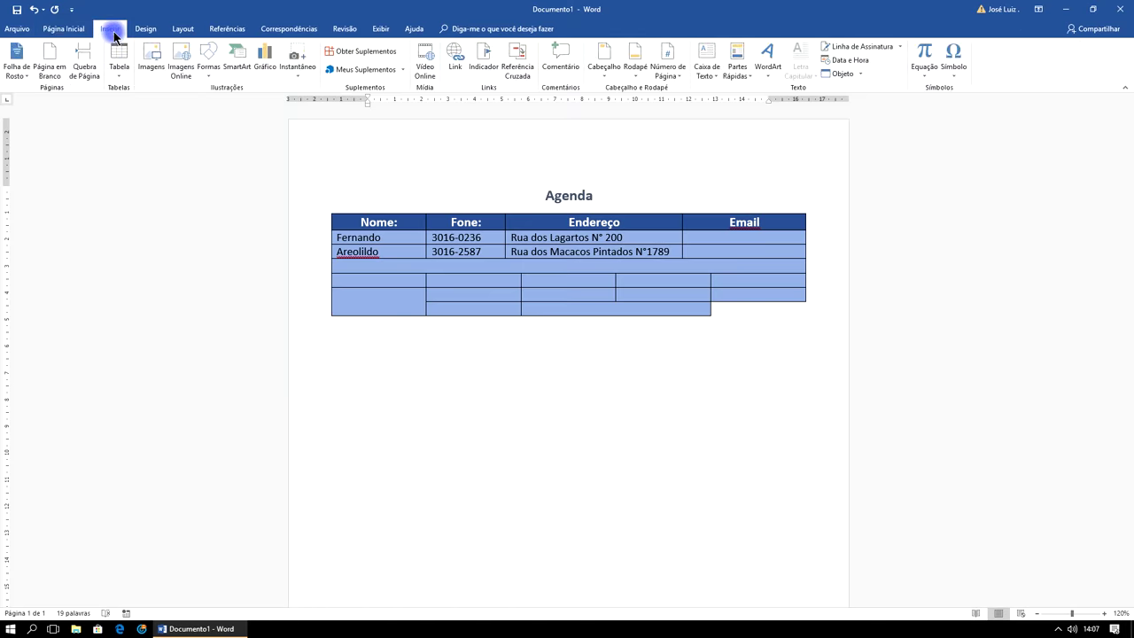
Insert an 8x8 table below the contact table, undo the stray nested copy, and stretch it taller
click(120, 78)
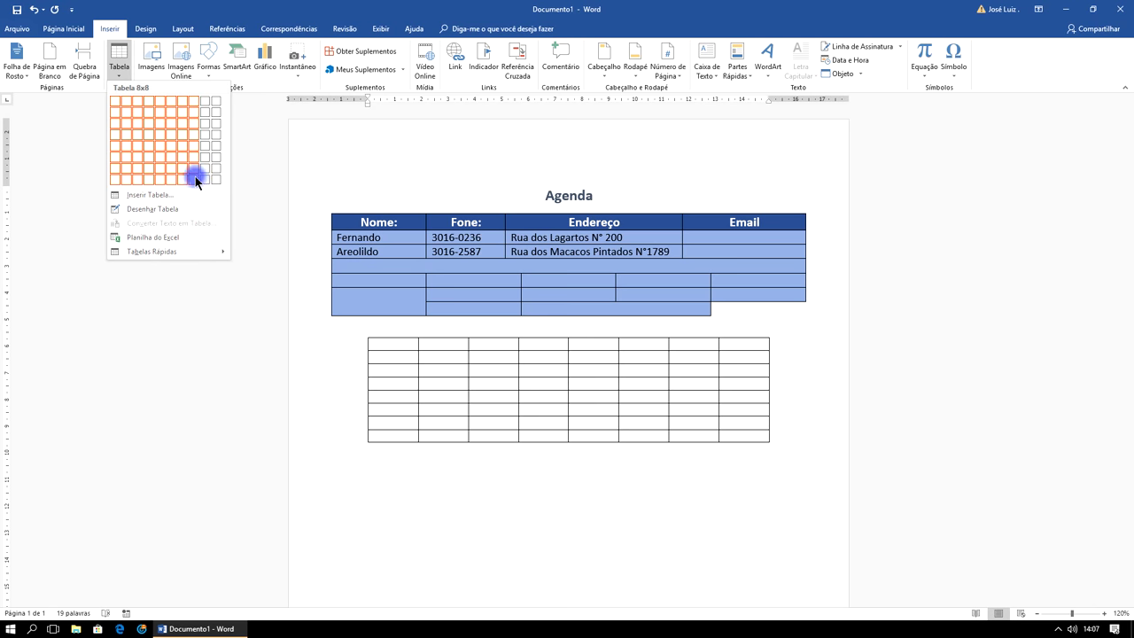
click(196, 180)
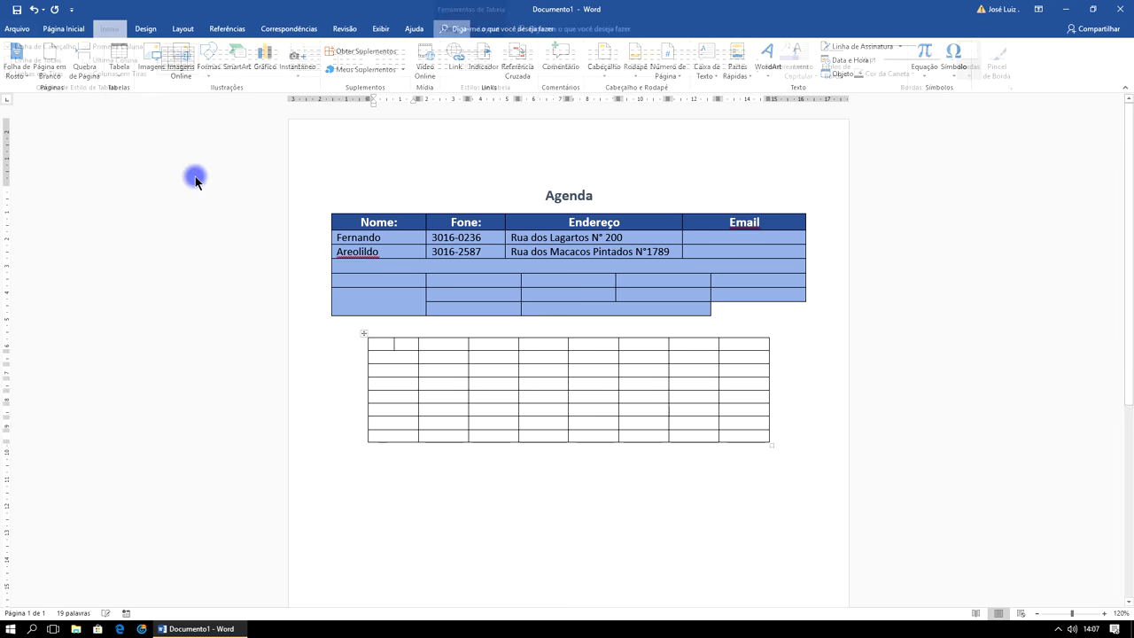
key(ctrl+z)
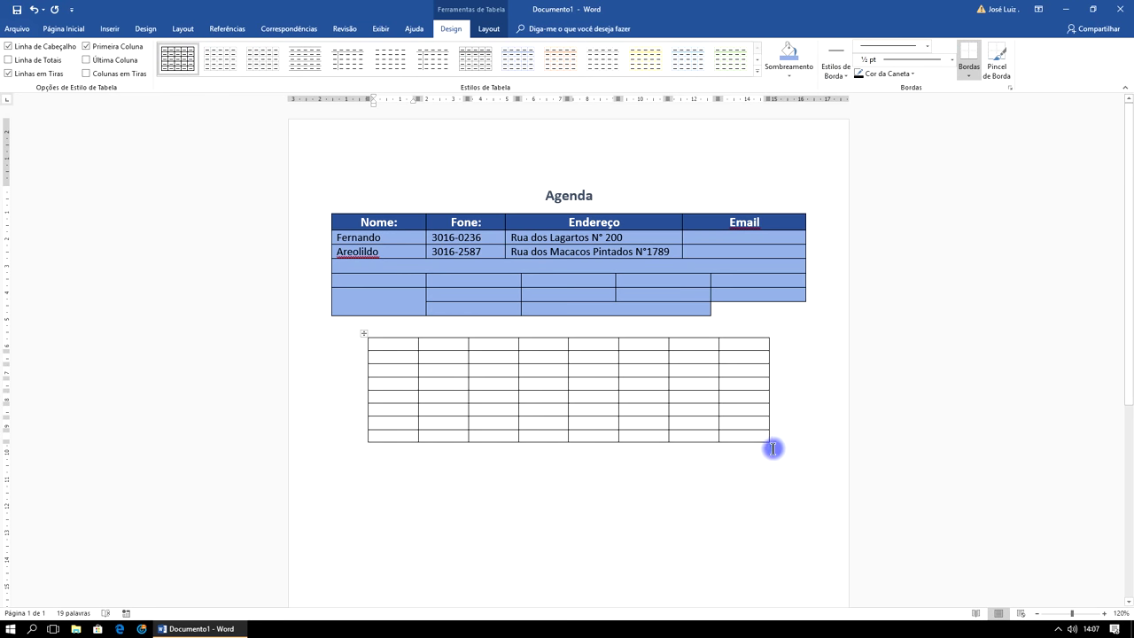
mouse_move(770, 442)
mouse_down()
mouse_move(770, 529)
mouse_move(753, 601)
mouse_up()
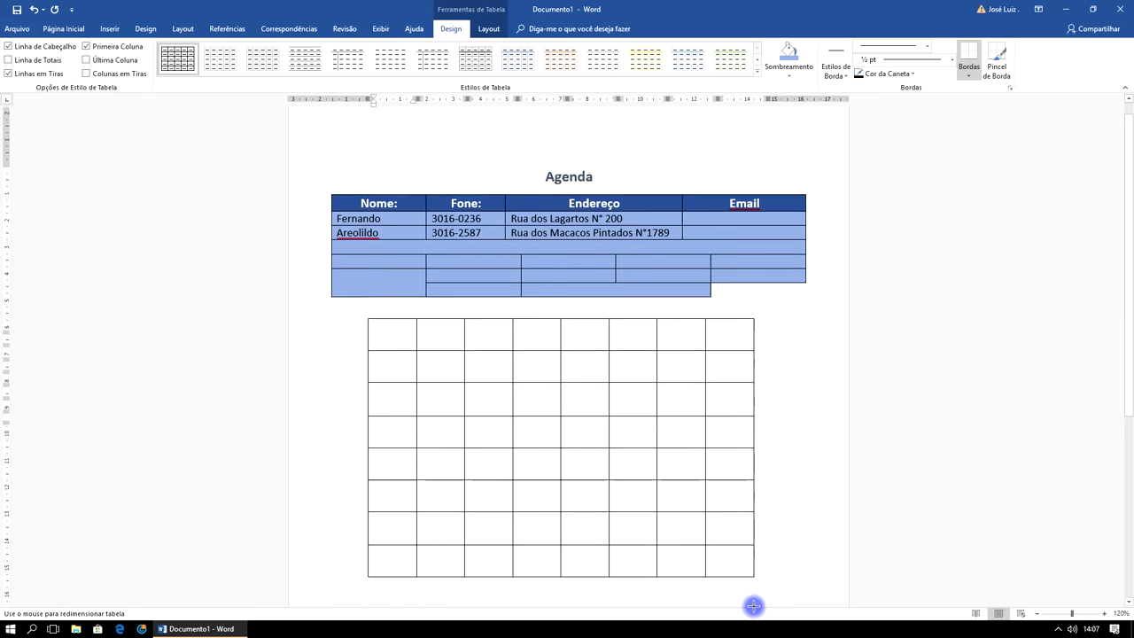
drag(753, 601, 741, 542)
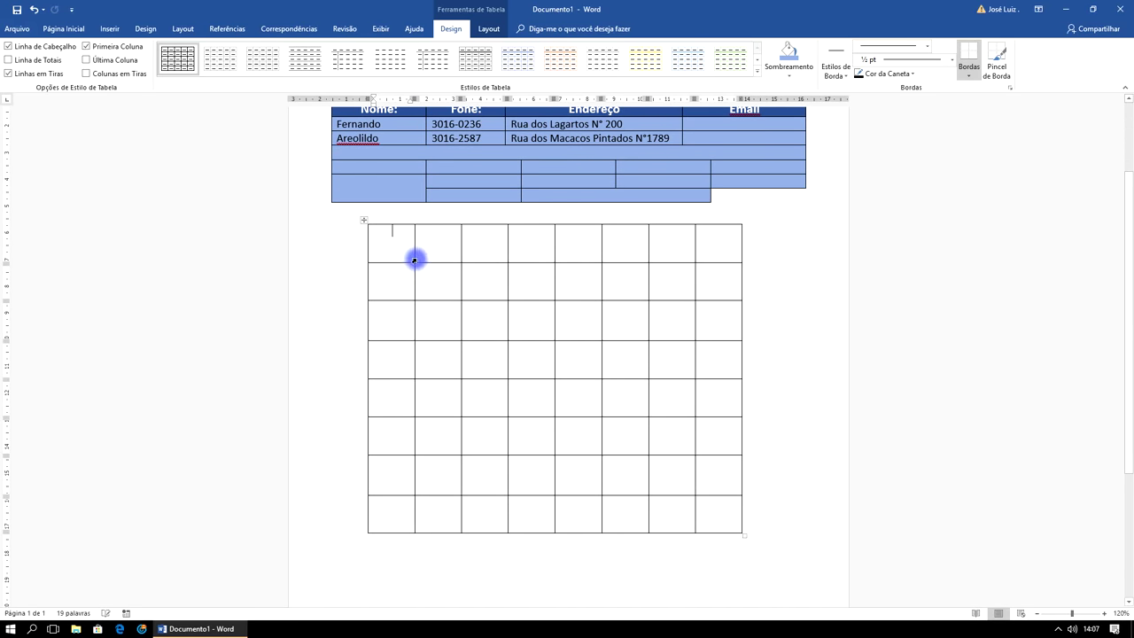
Shade cells 2, 4, 6 and 8 of the grid's top row black
click(61, 29)
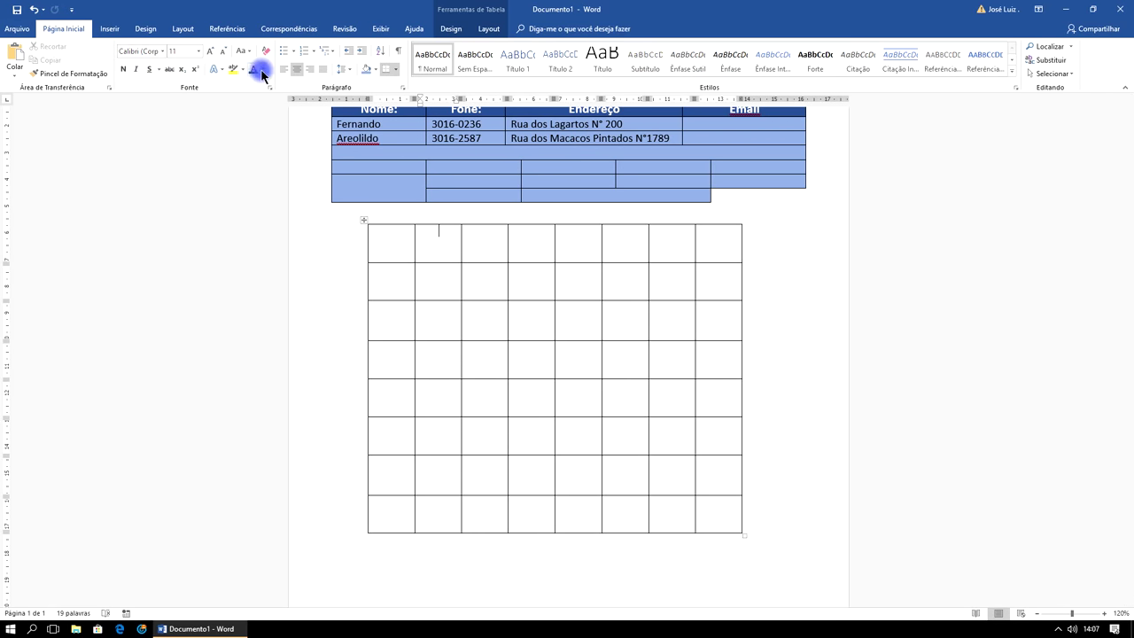
click(375, 69)
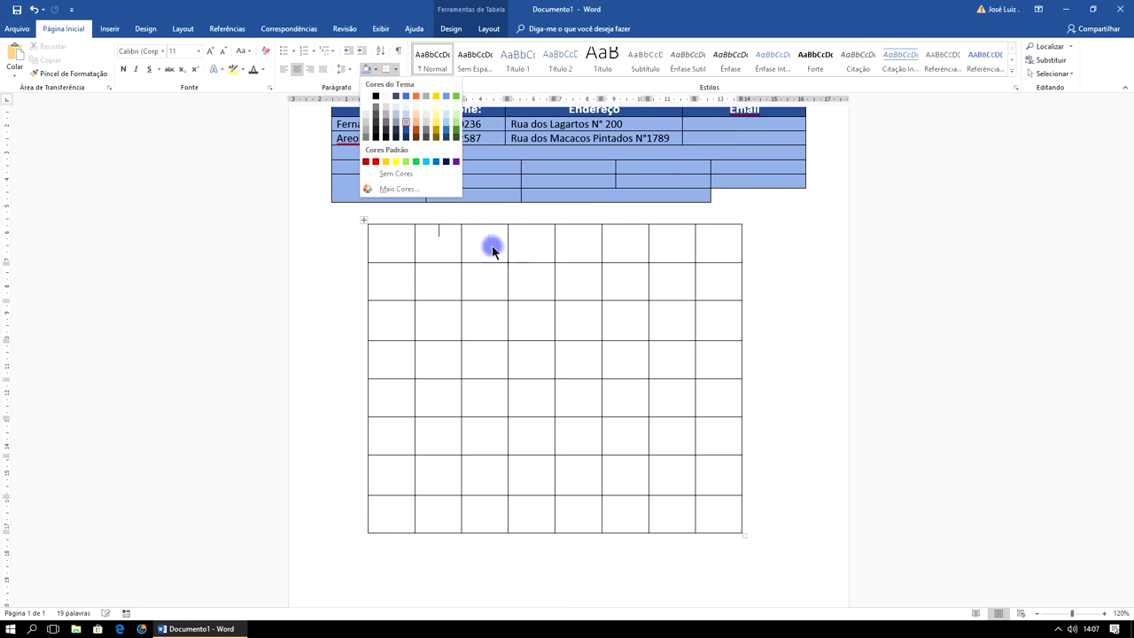
click(375, 98)
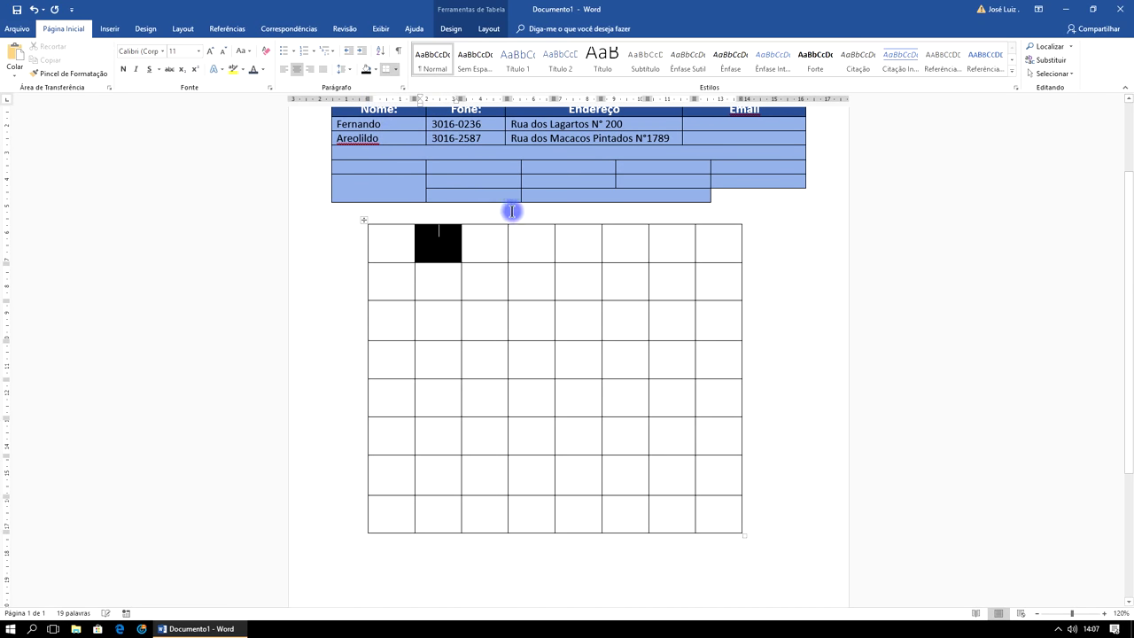
click(522, 237)
click(368, 74)
click(614, 245)
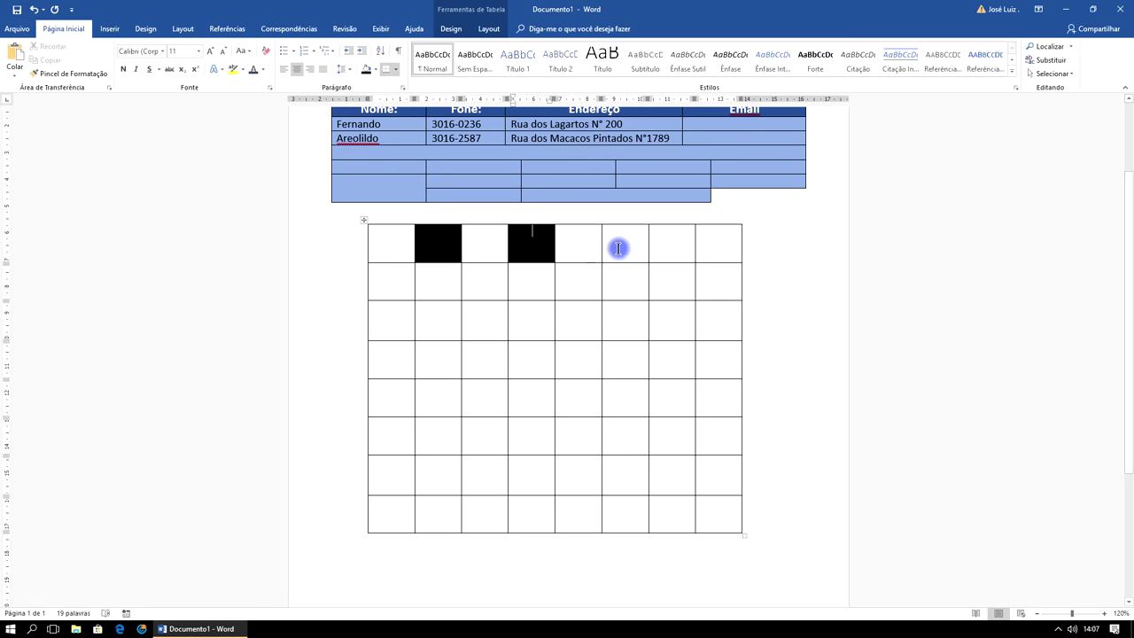
click(367, 70)
click(719, 249)
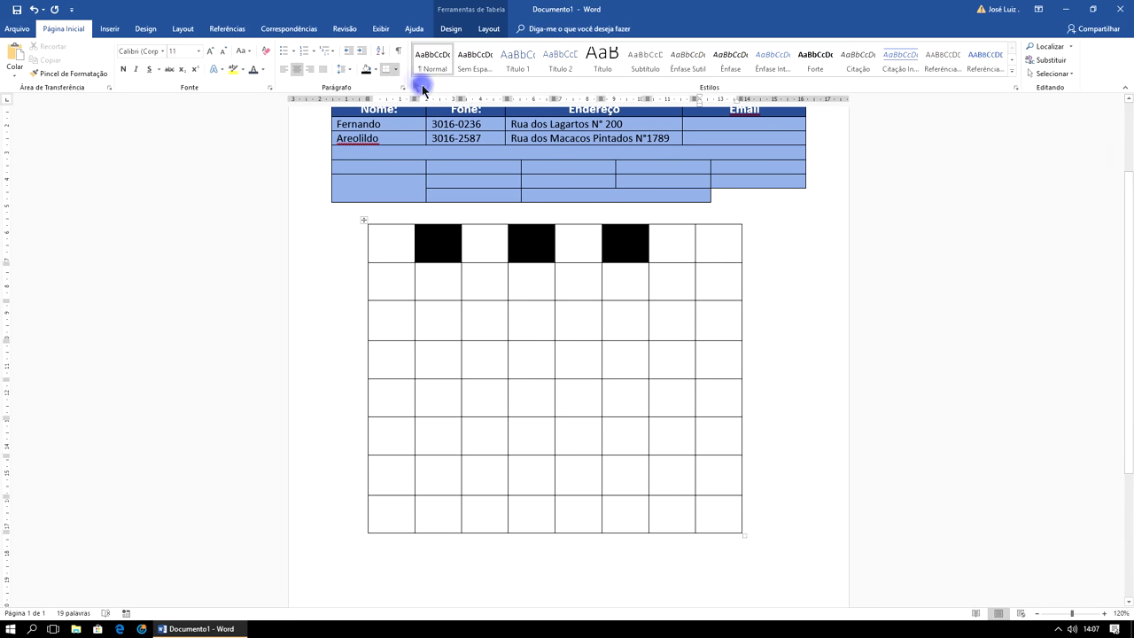
click(367, 70)
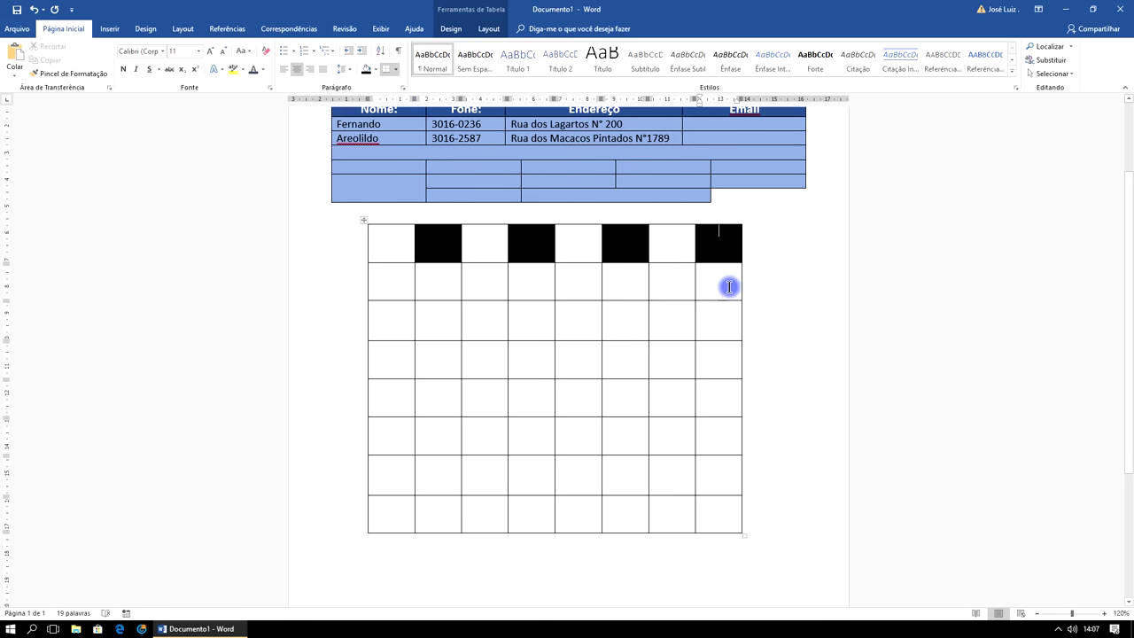
scroll(736, 285, up, 3)
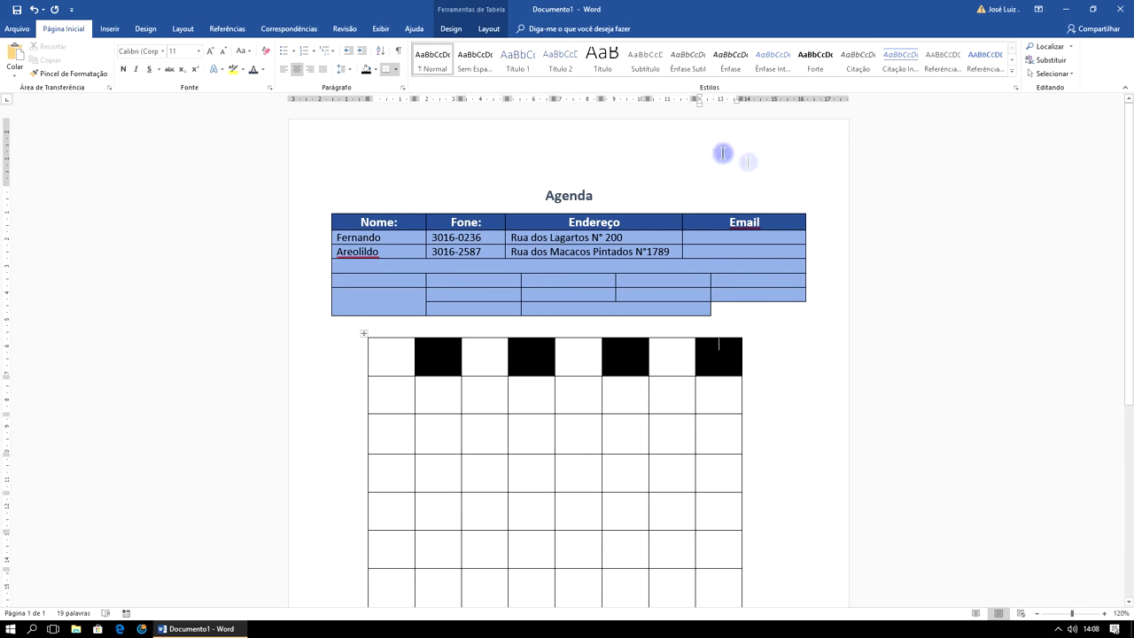
click(804, 180)
Insert an embedded Excel worksheet on the empty line below the 8x8 grid
scroll(822, 233, down, 8)
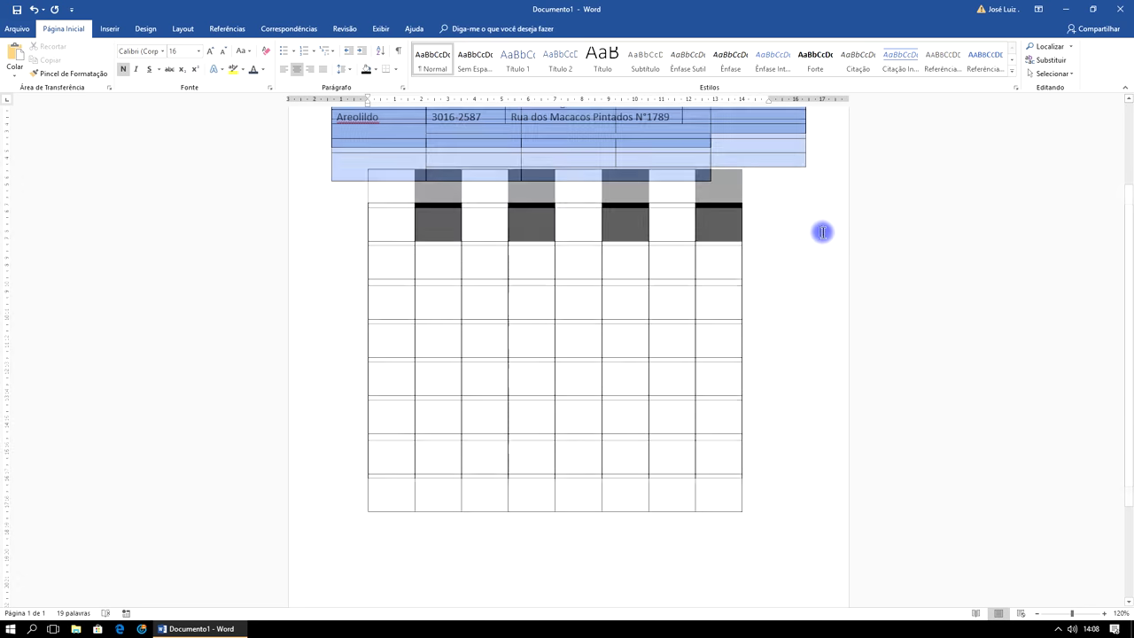
click(575, 369)
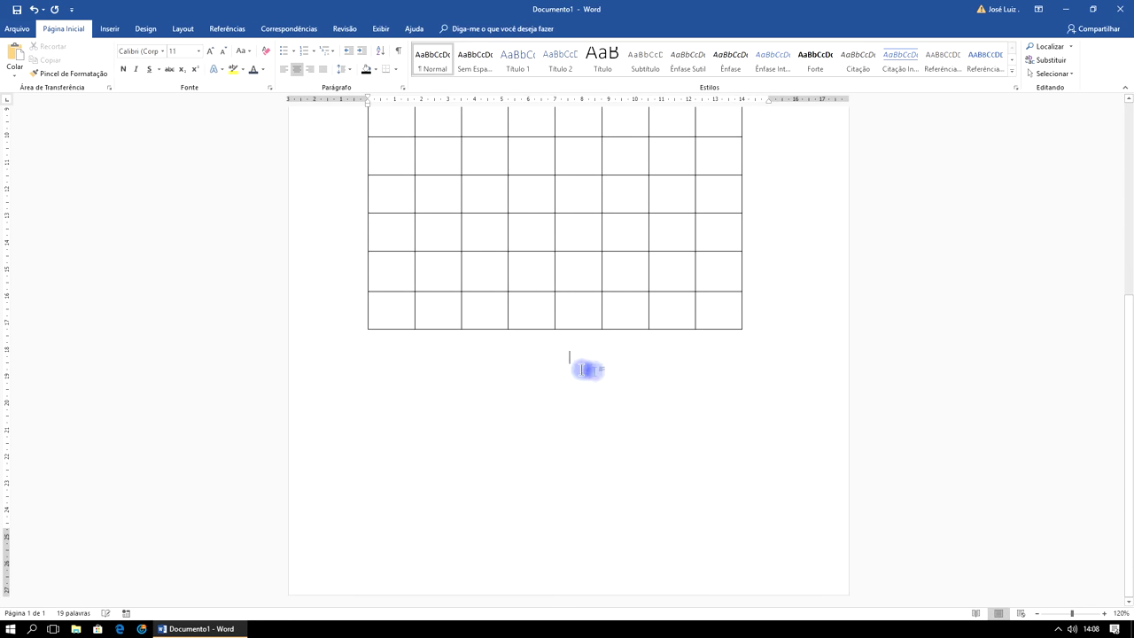
click(117, 36)
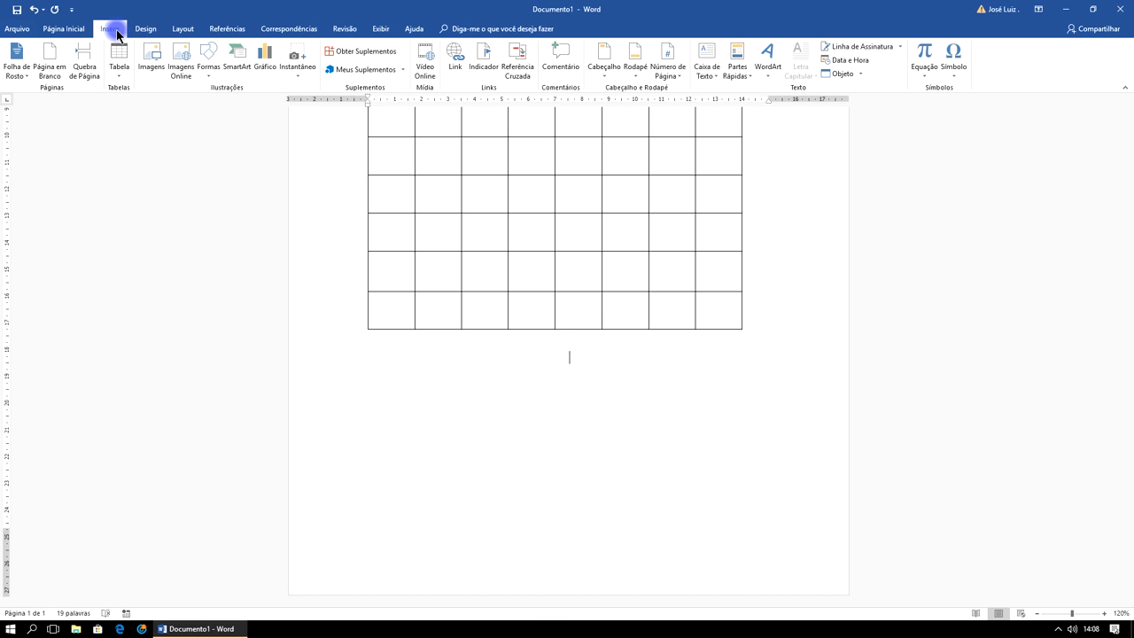
click(119, 59)
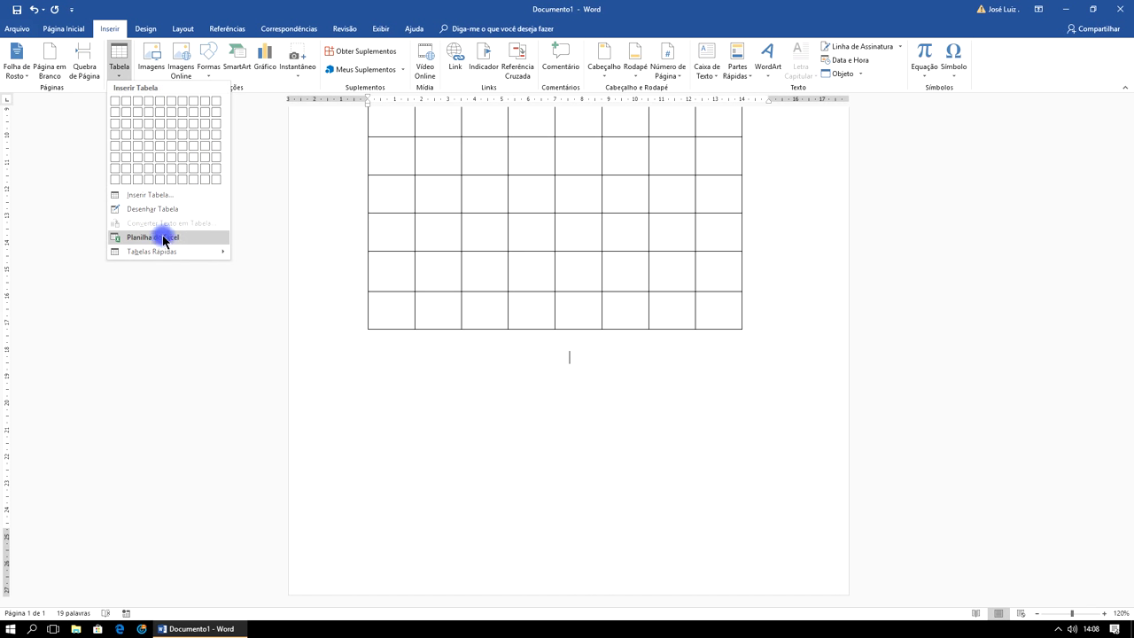
click(164, 238)
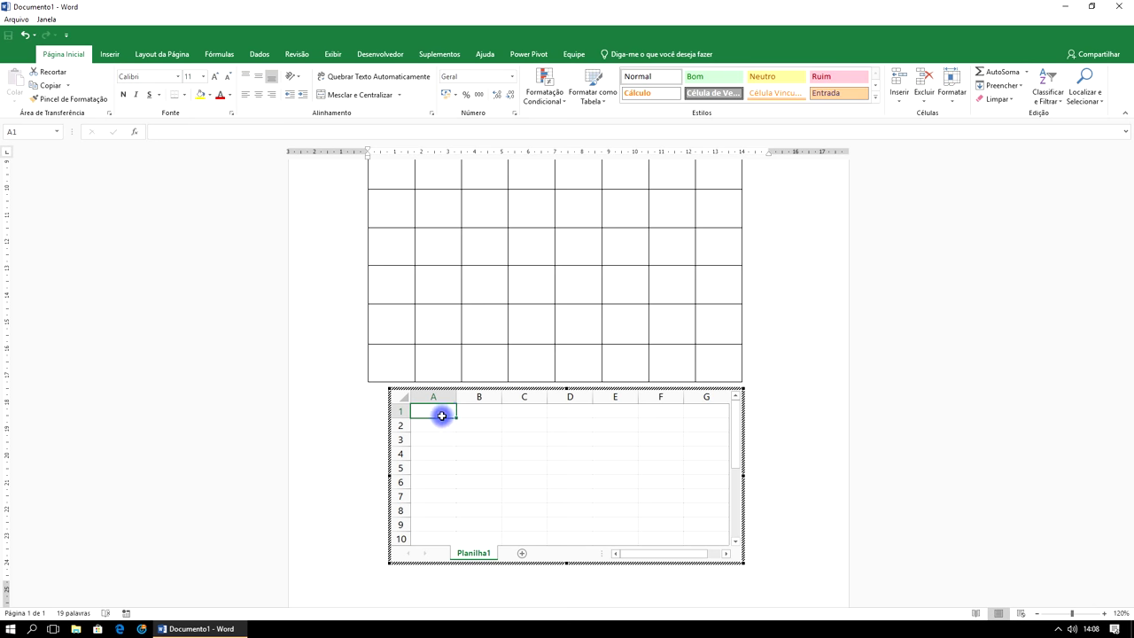
Enter the headers Valor 1, Valor 2 and Resultado in A2:C2
text(Valo)
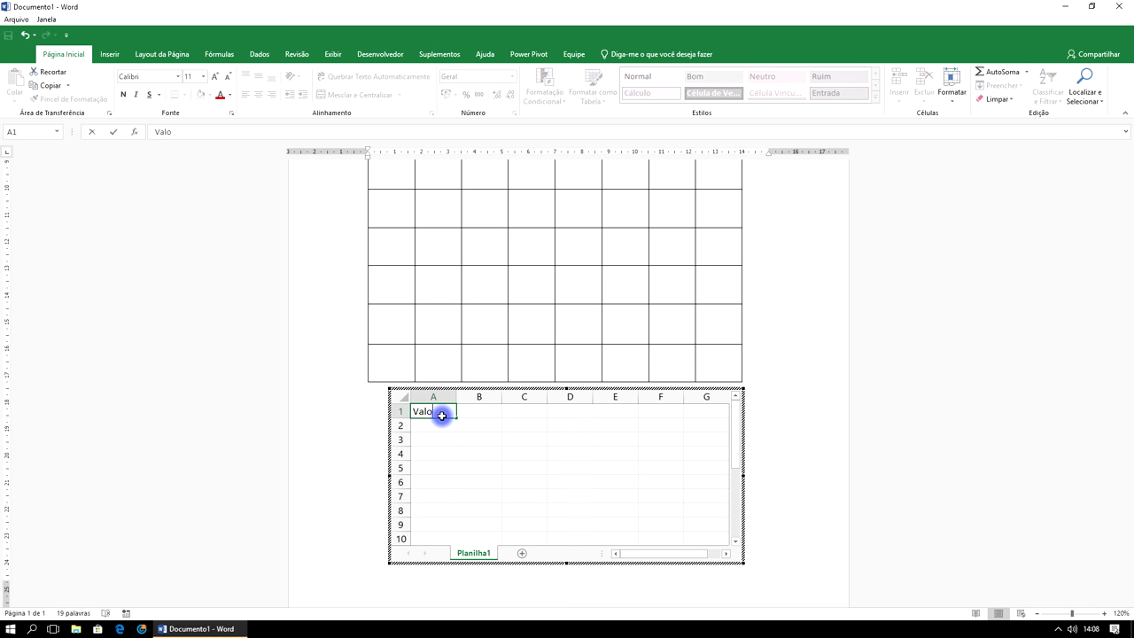
key(Return)
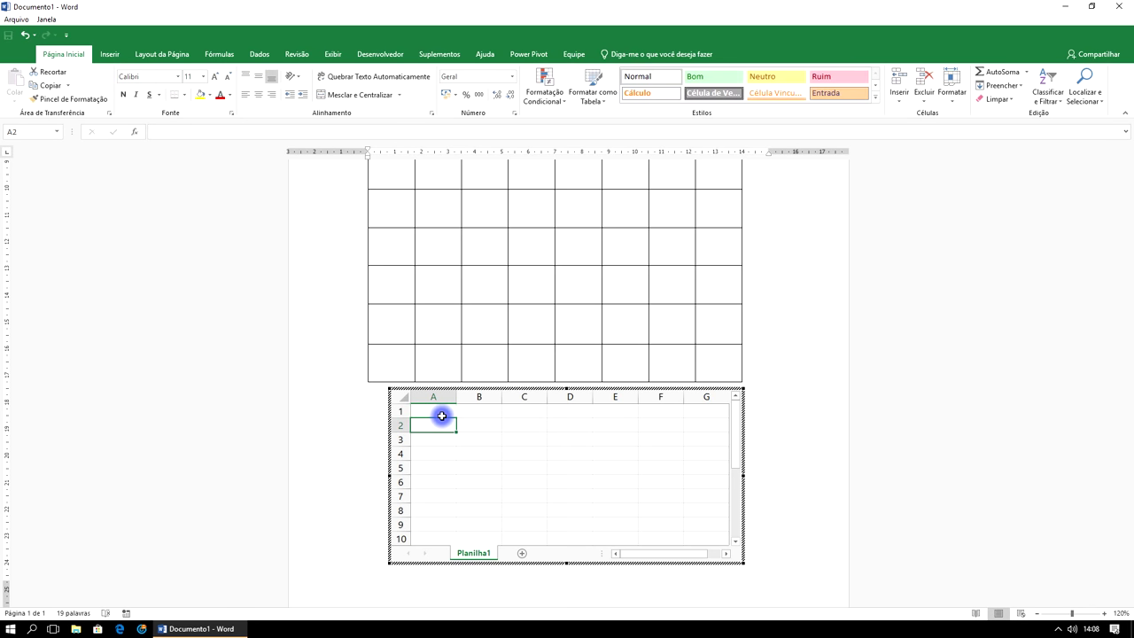
text(Valor 1)
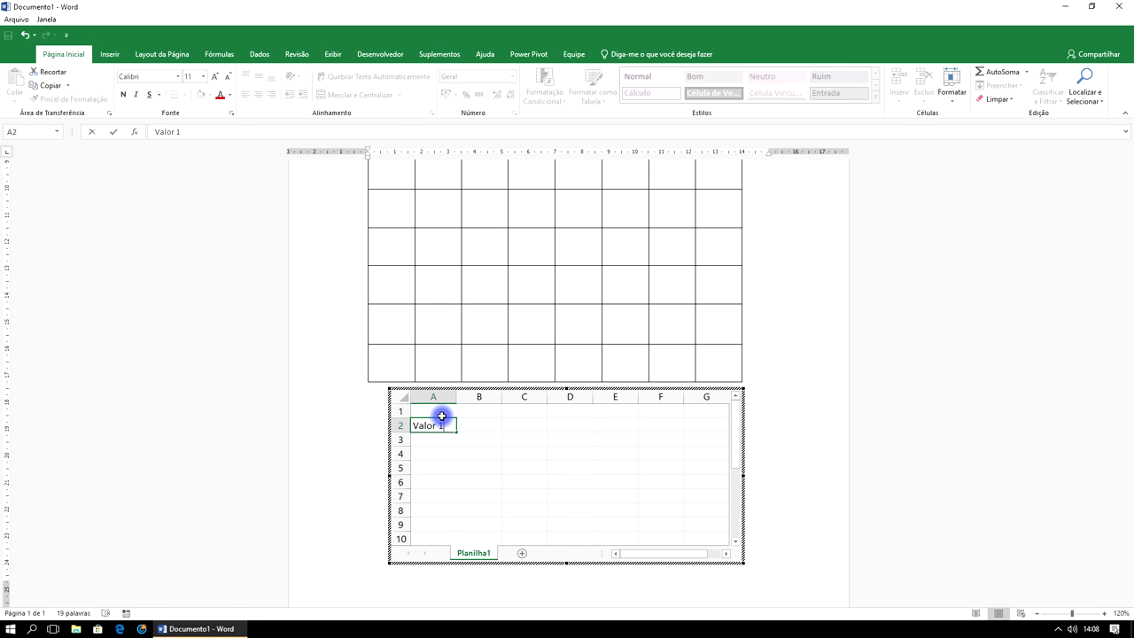
key(Tab)
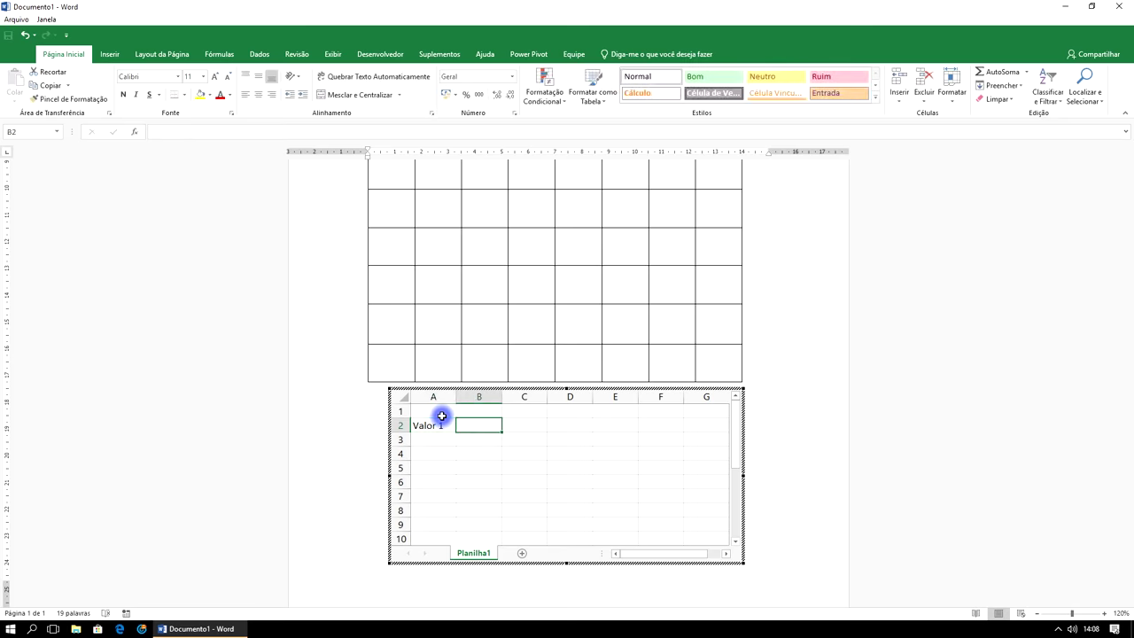
text(Valor 2)
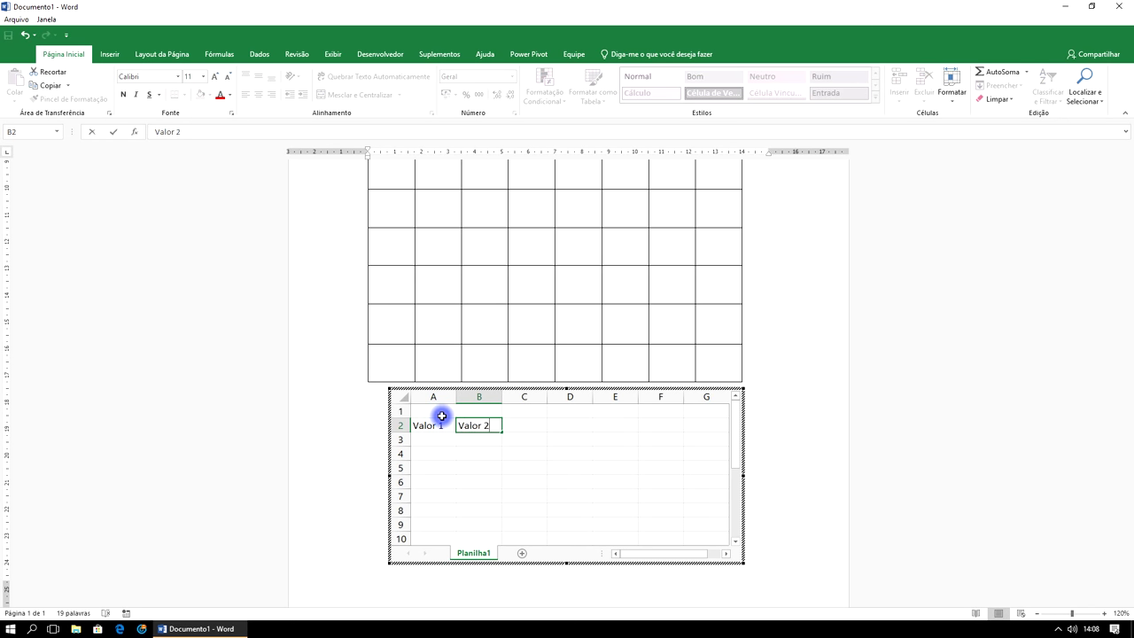
key(Tab)
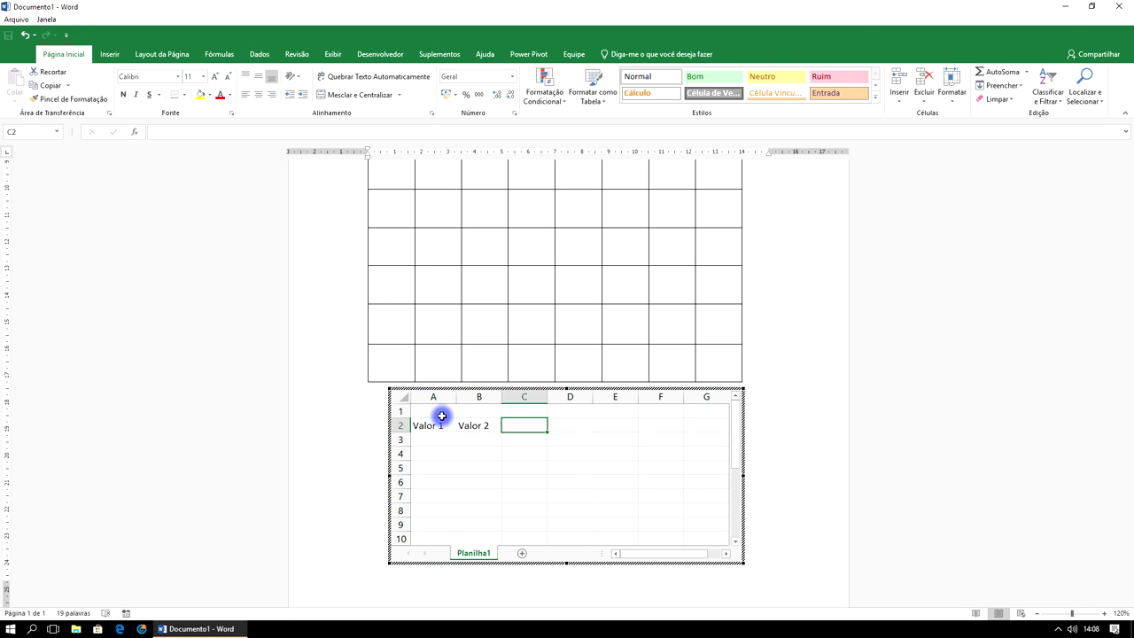
text(Resultado)
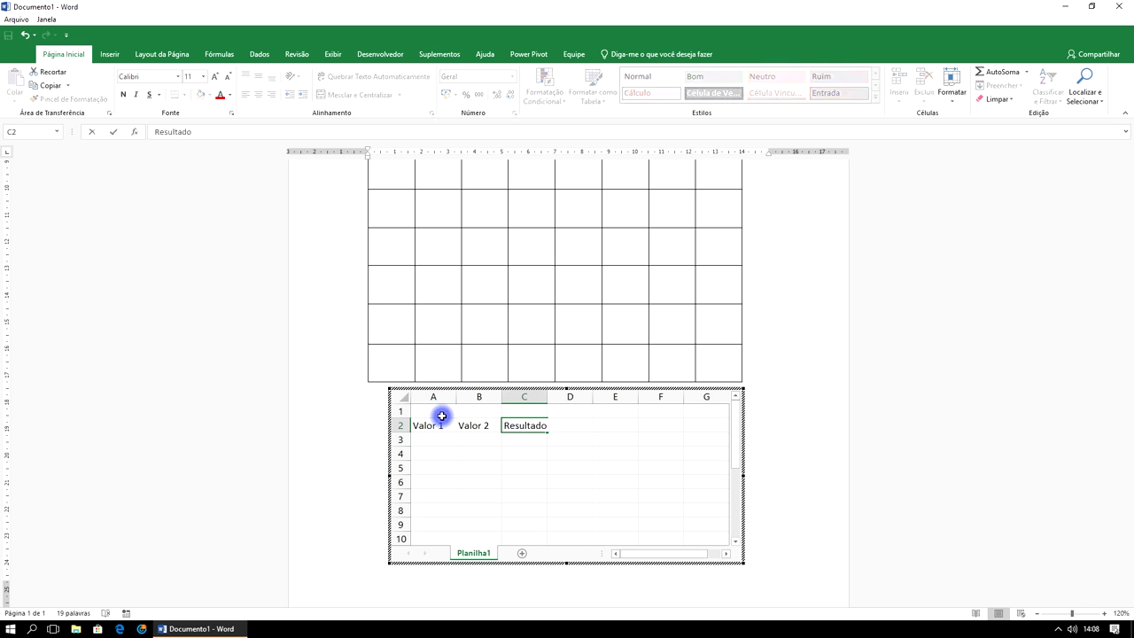
Merge and centre A1:C1 and title it 'Calculos'
drag(440, 413, 520, 410)
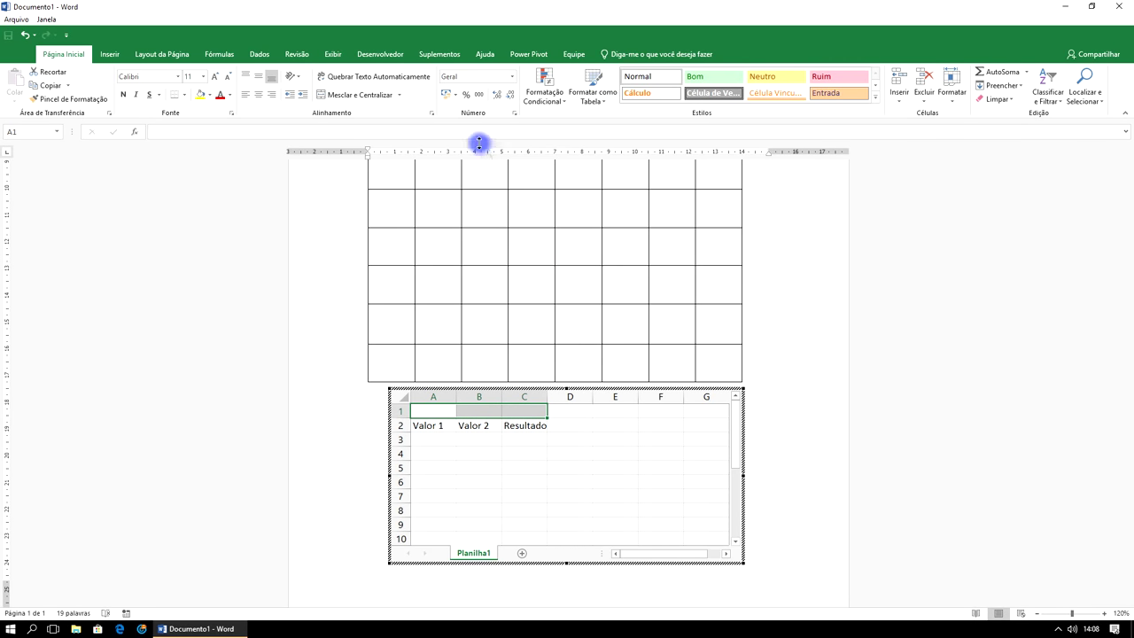
click(379, 99)
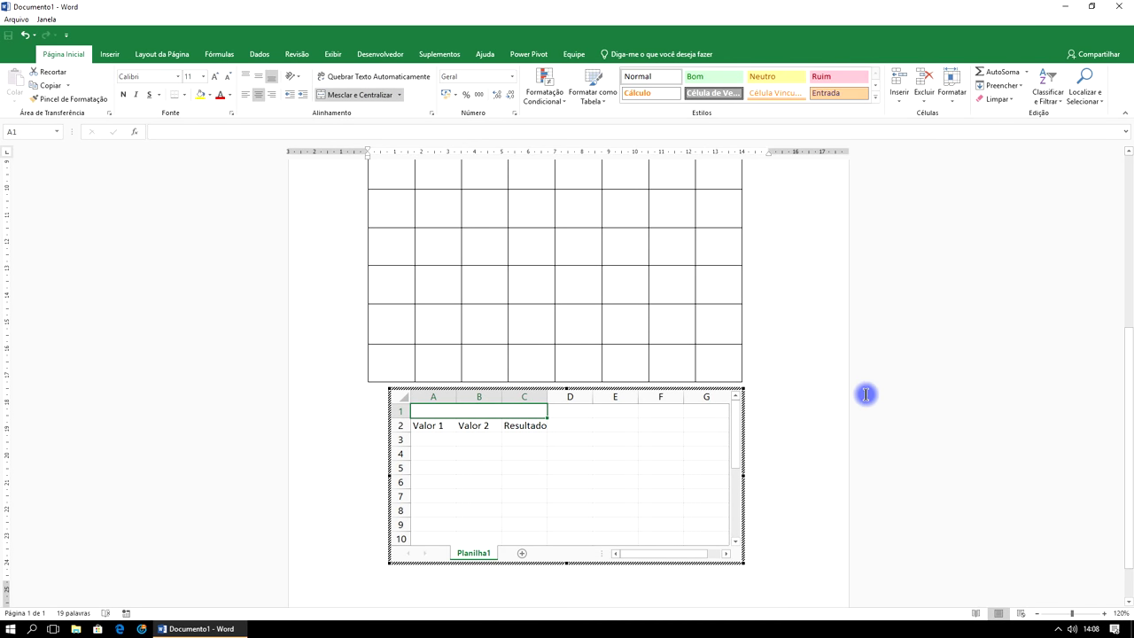
text(Calculos)
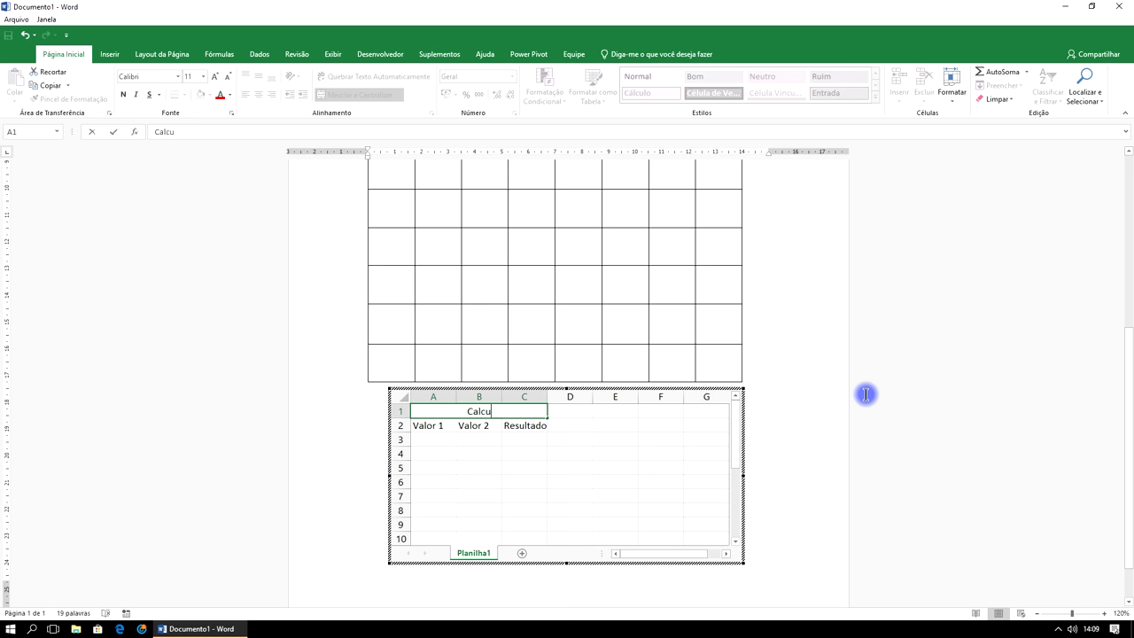
click(443, 438)
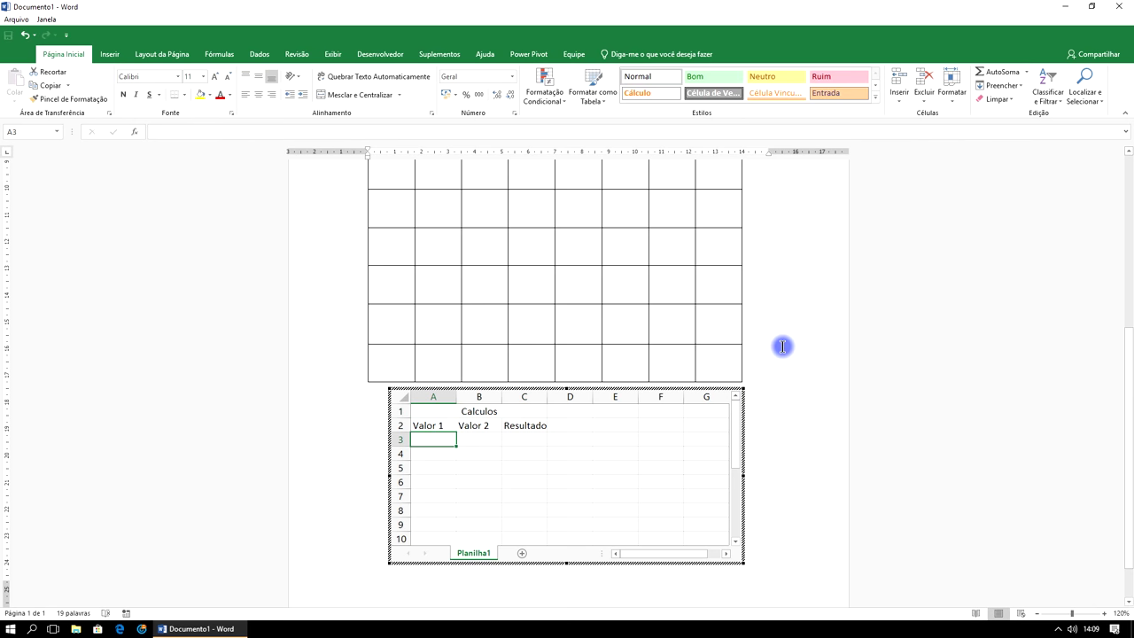
Enter the values 2 and 5 in row 3 and 7 and 15 in row 4
text(2)
key(Tab)
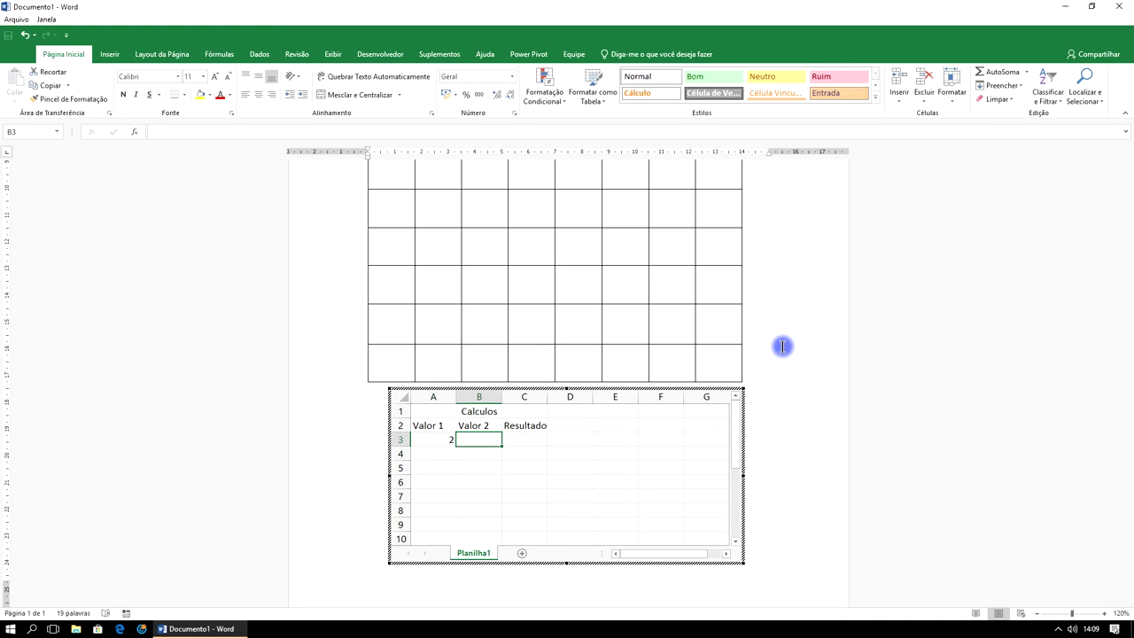
text(5)
key(Return)
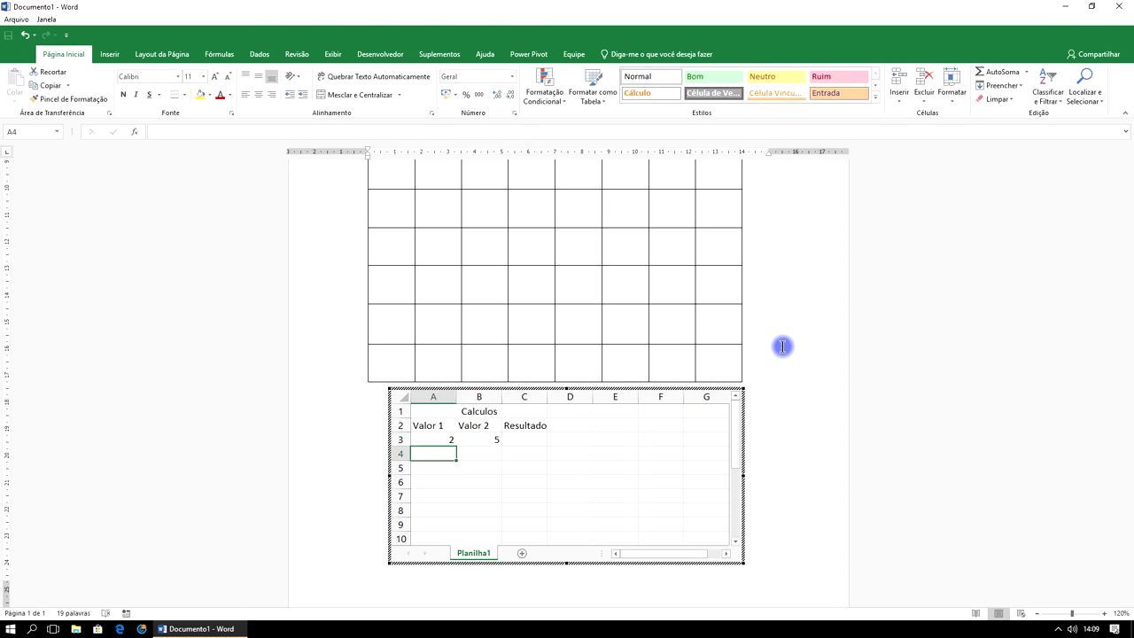
text(7)
key(Tab)
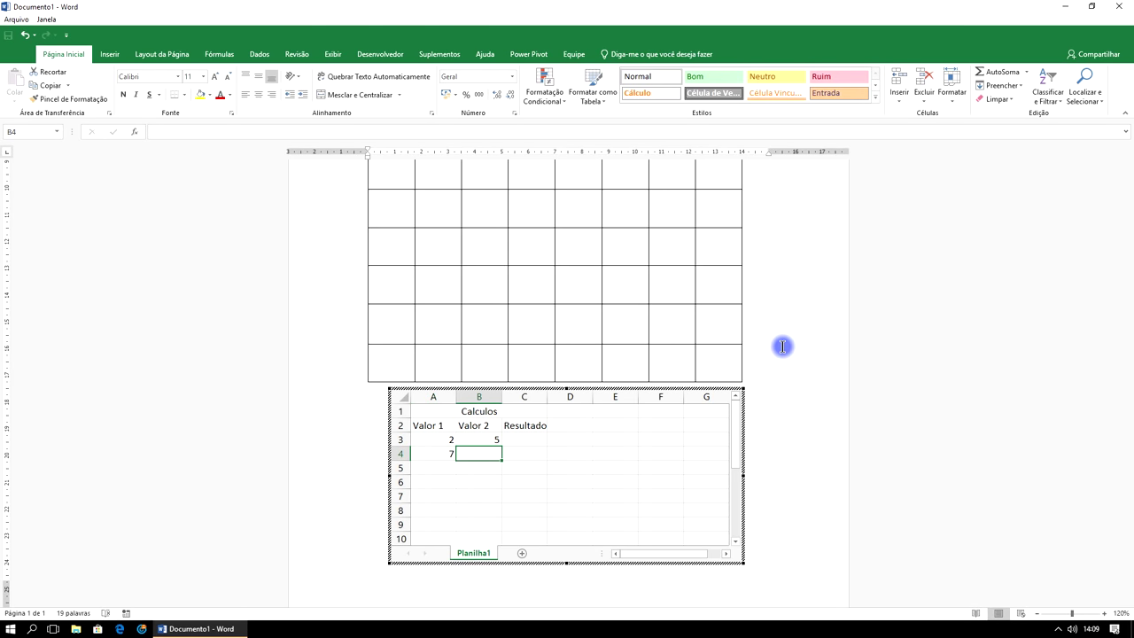
text(15)
key(Tab)
Put the sum formulas =A3+B3 in C3 and =A4+B4 in C4
key(Up)
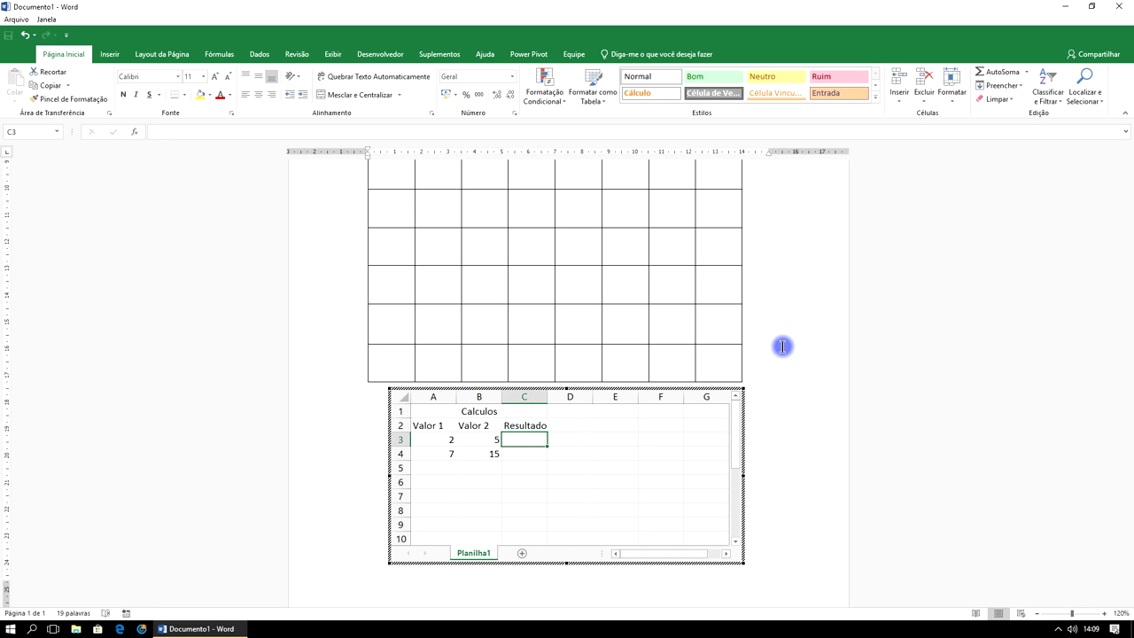
text(=)
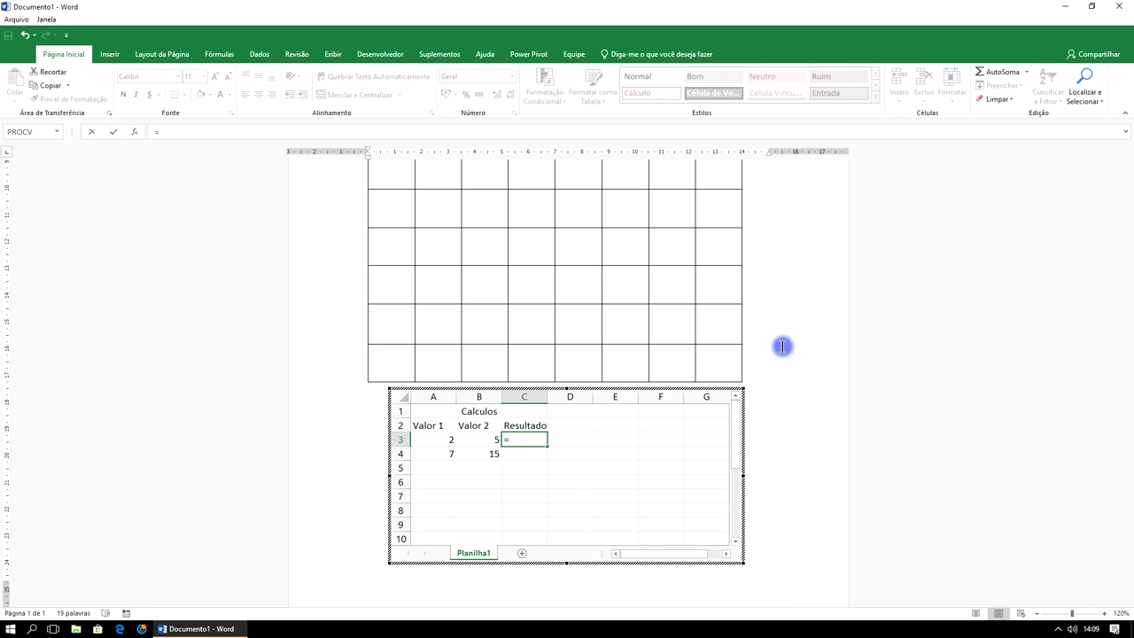
click(446, 441)
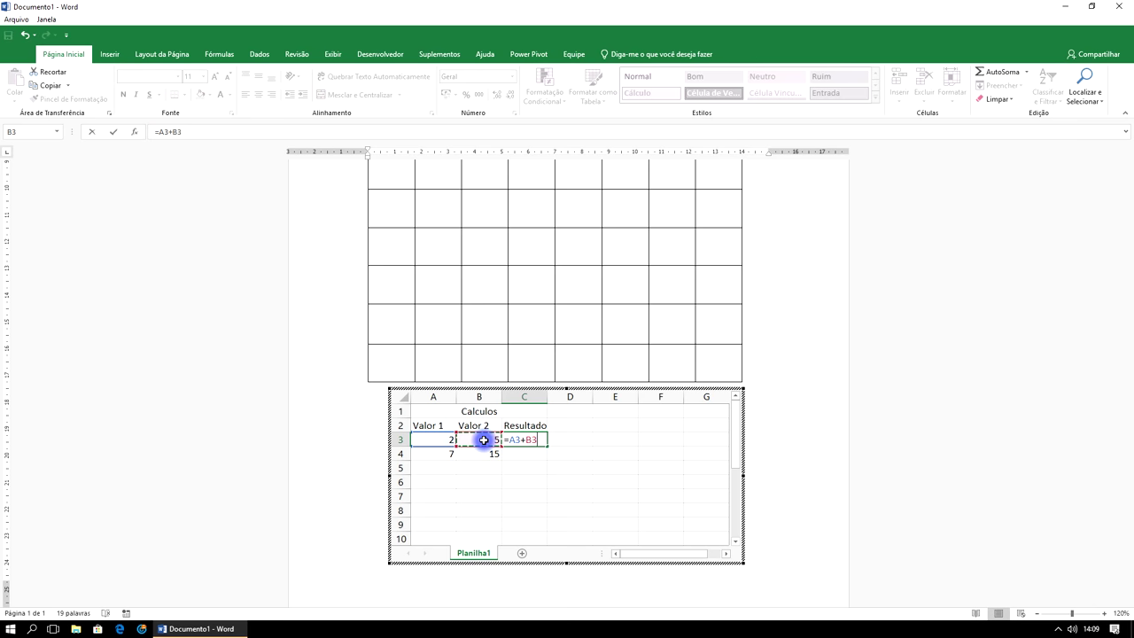
key(Return)
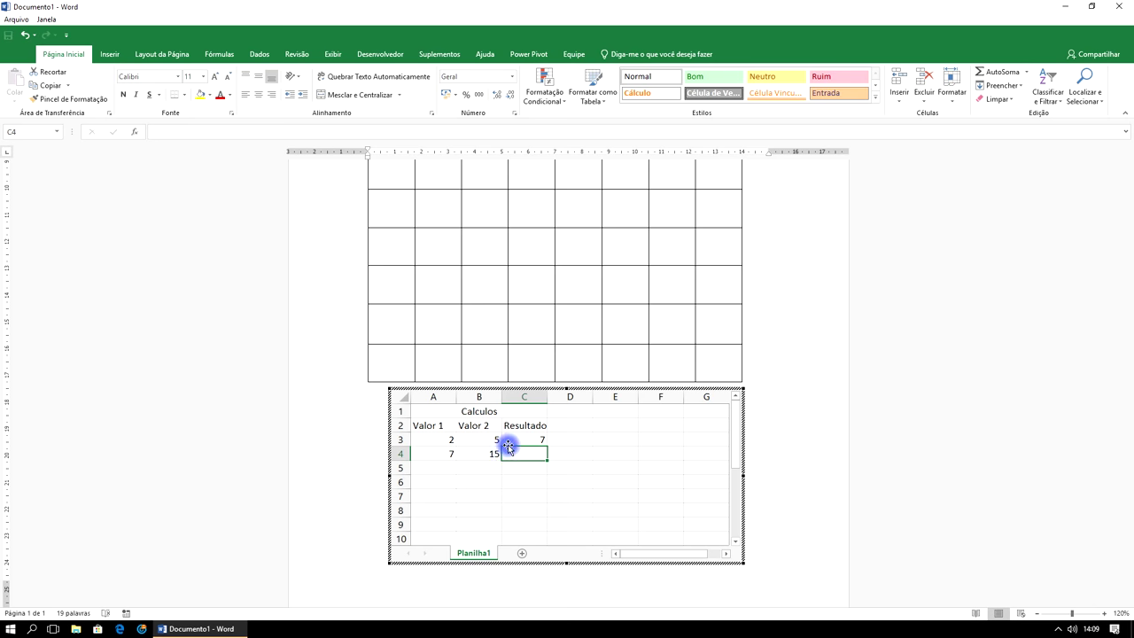
text(=)
click(451, 453)
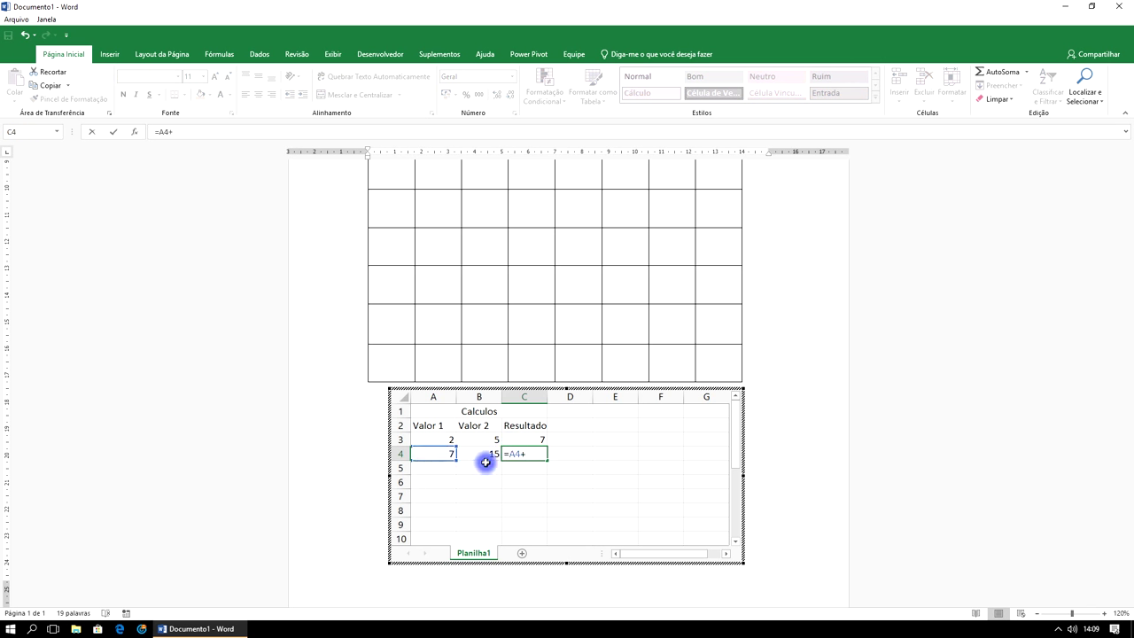
key(Return)
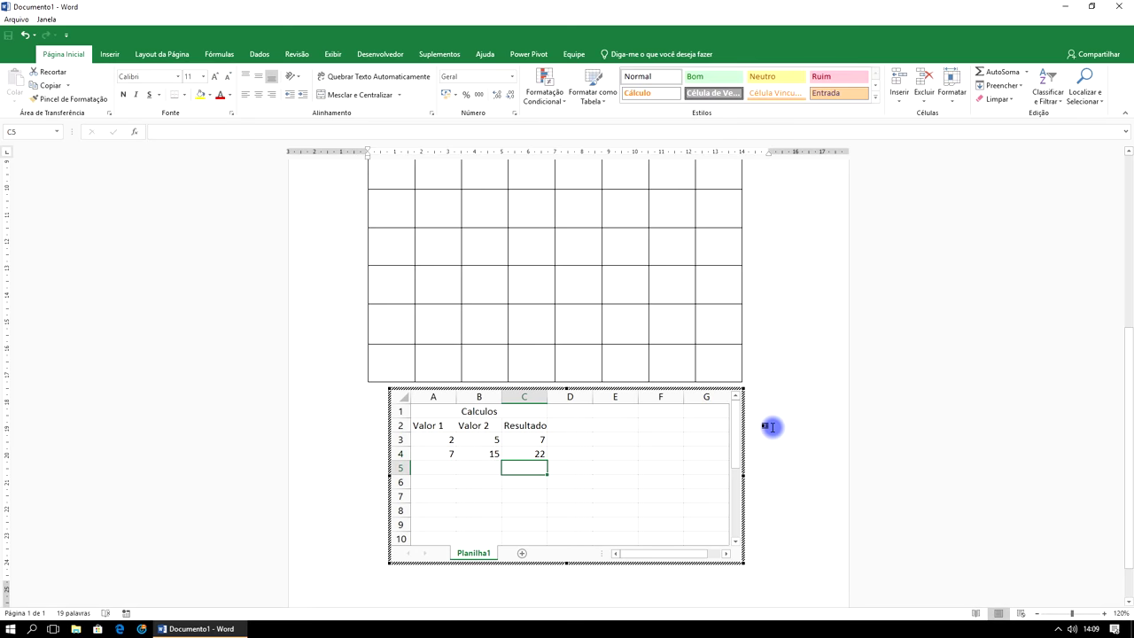
click(444, 439)
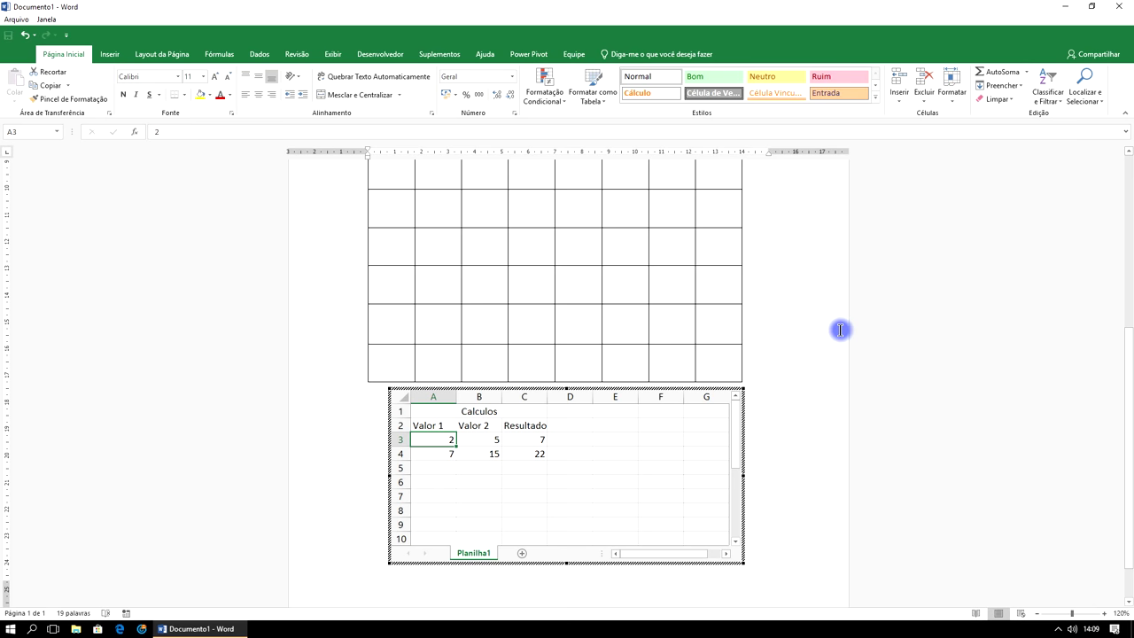
Change A3 to 3 and A4 to 15 so the Resultado sums update
text(3)
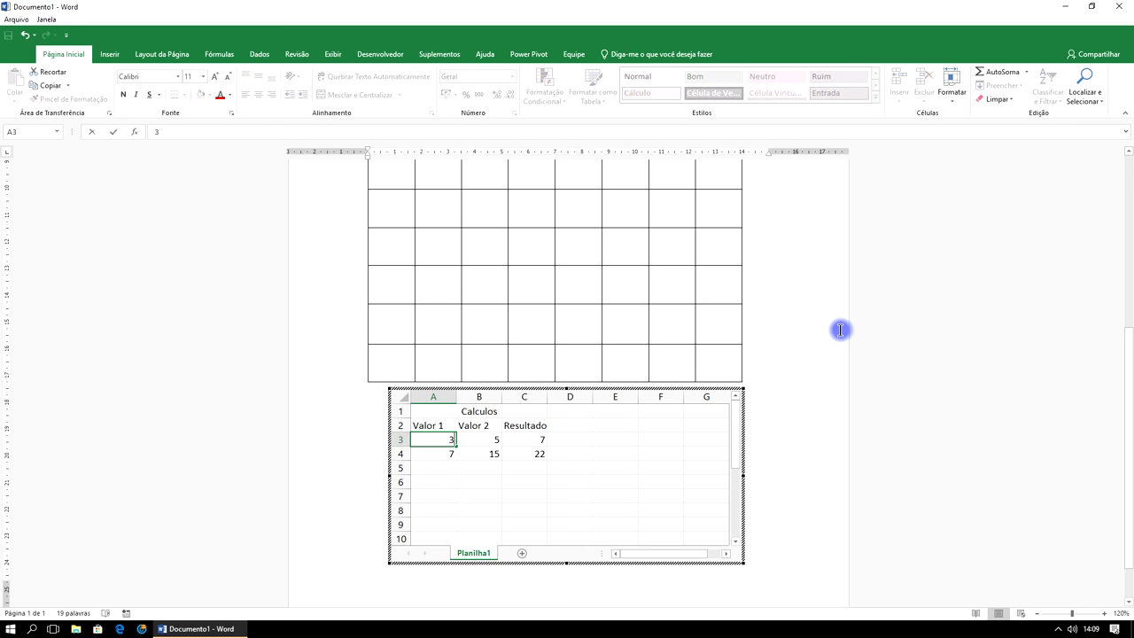
key(Return)
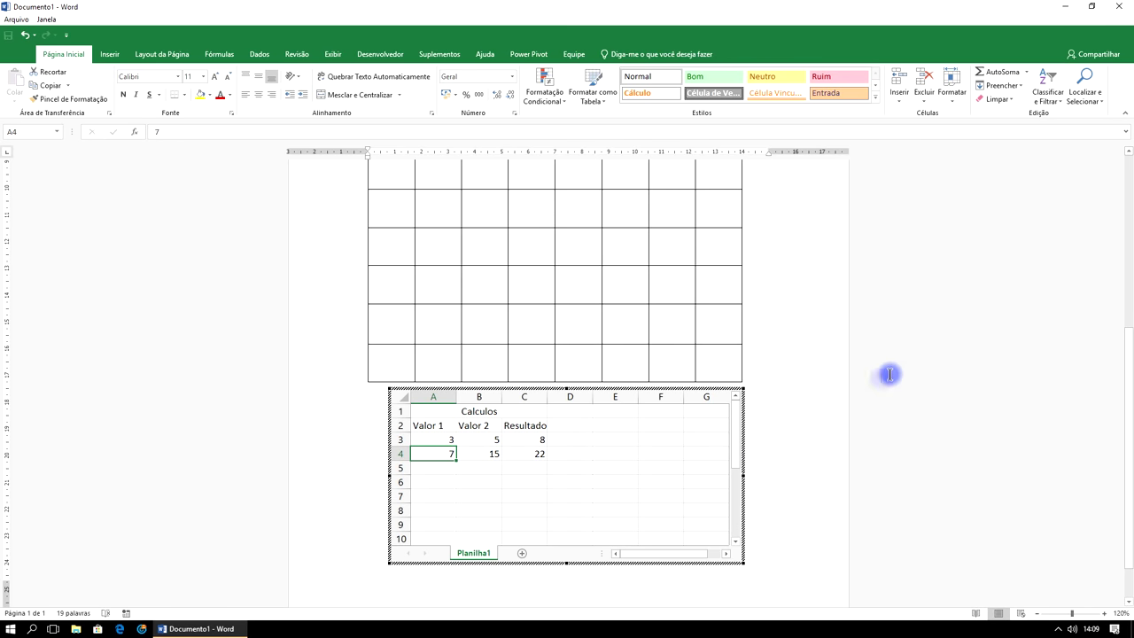
text(15)
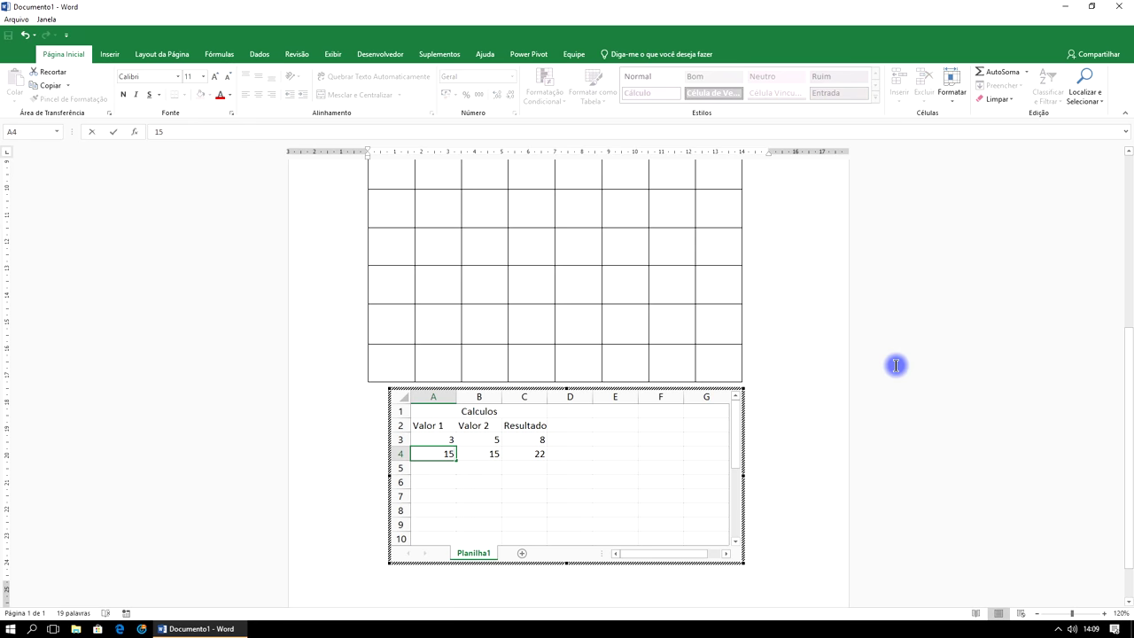
key(Return)
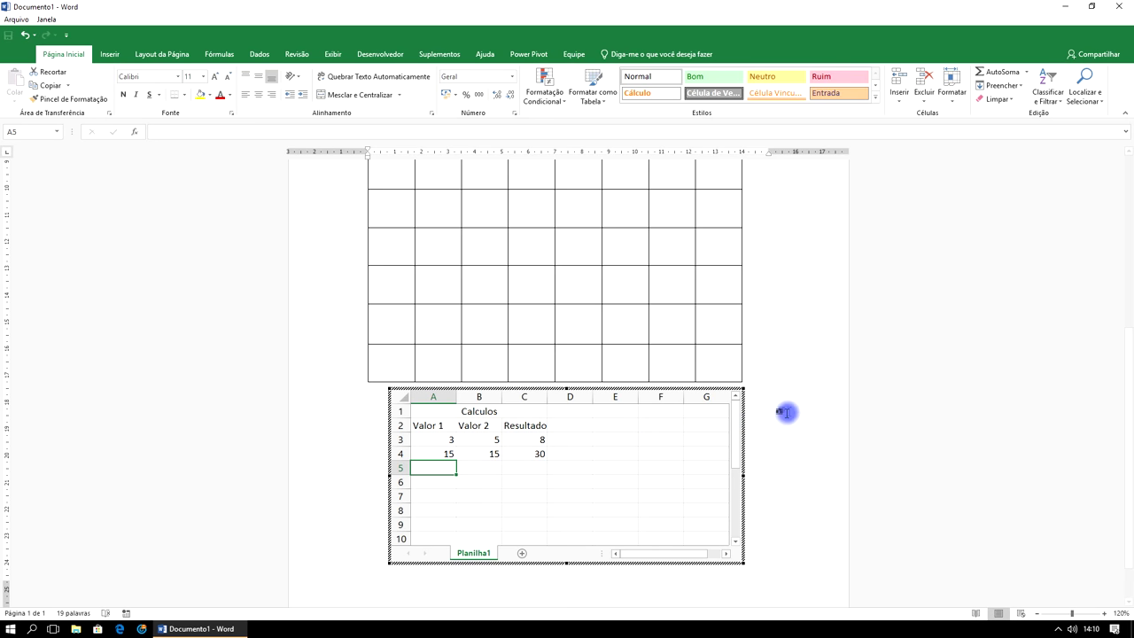
click(807, 345)
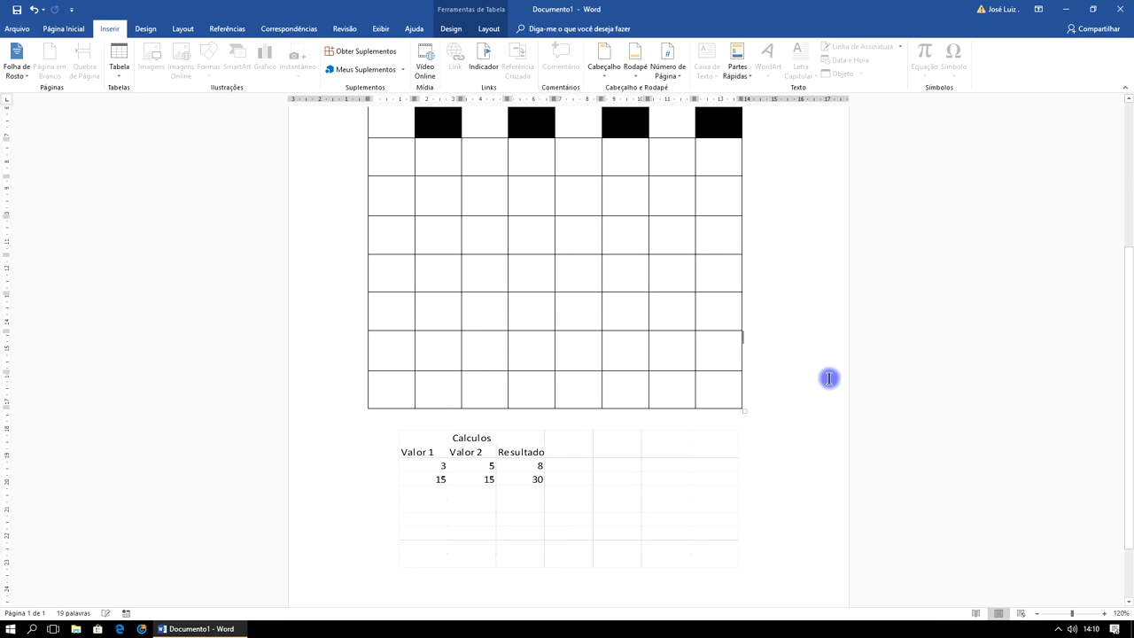
scroll(828, 378, down, 2)
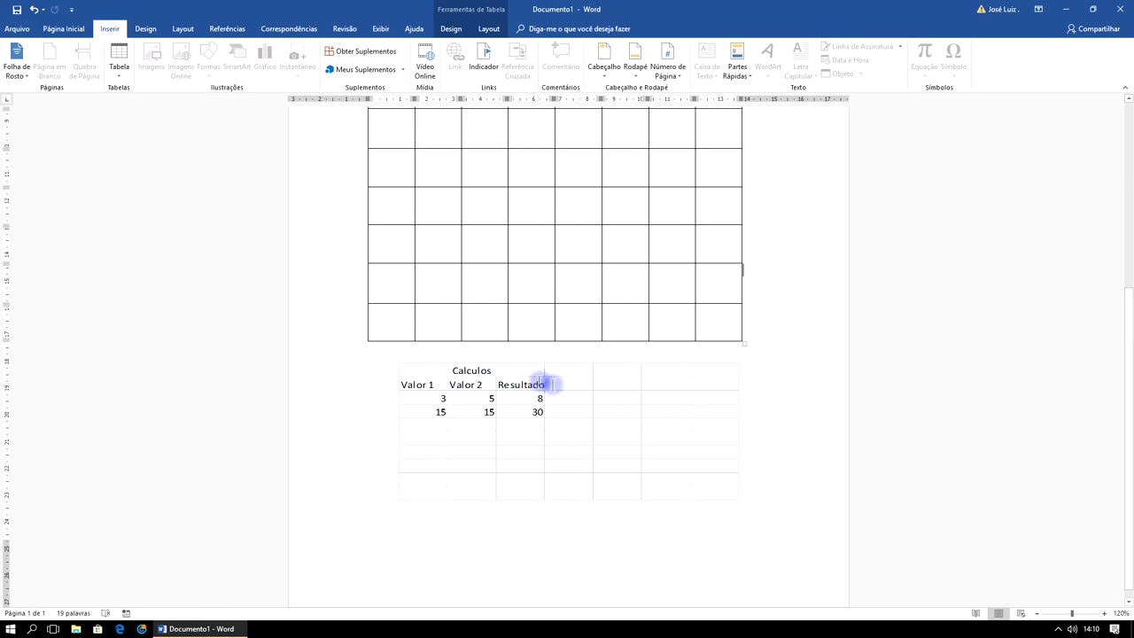
click(483, 404)
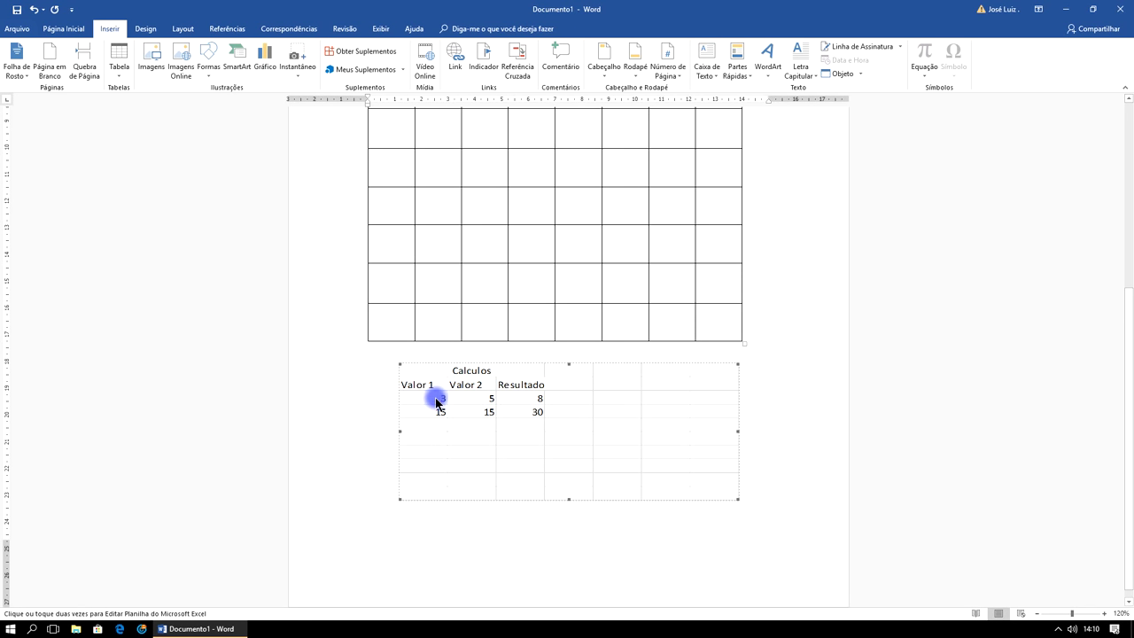
double_click(490, 398)
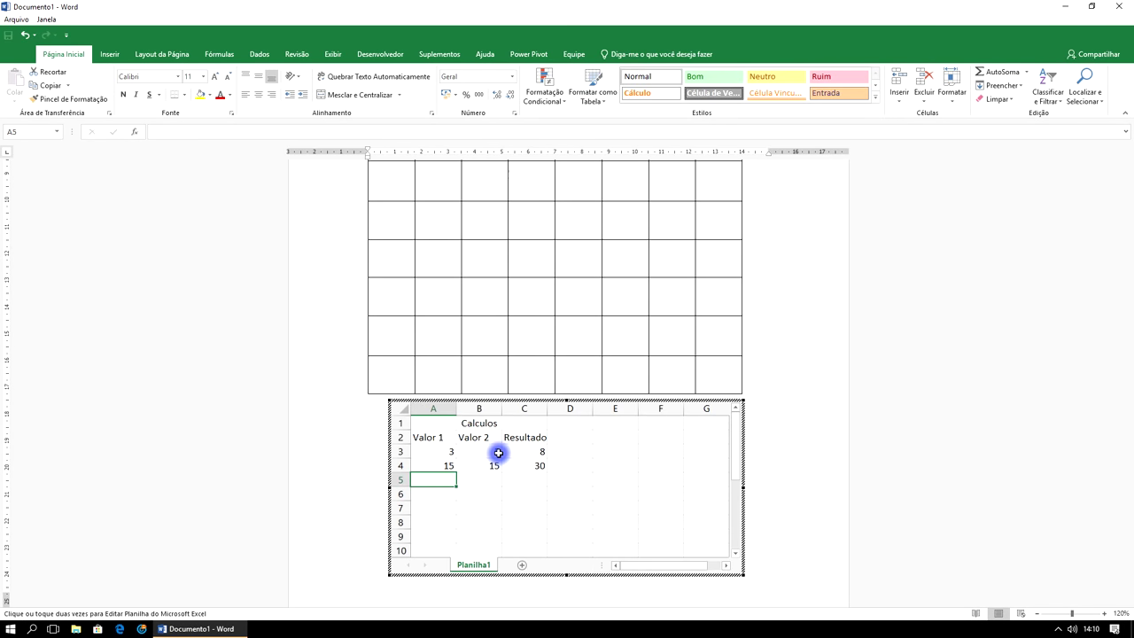
Apply All Borders to the Calculos range A1:C4
drag(445, 426, 525, 466)
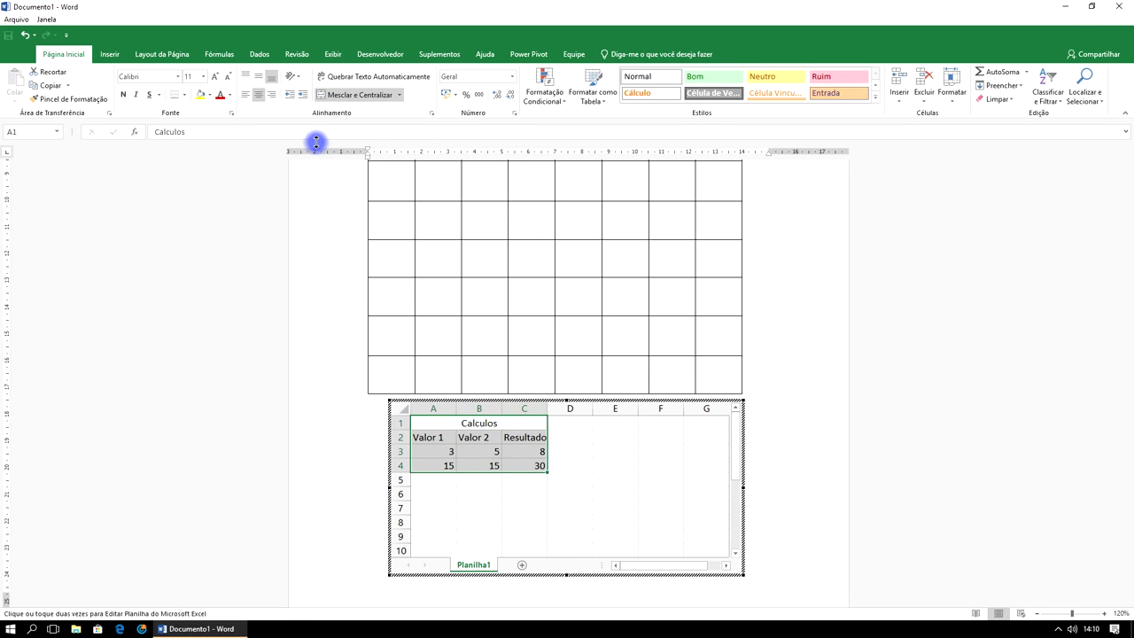
click(186, 96)
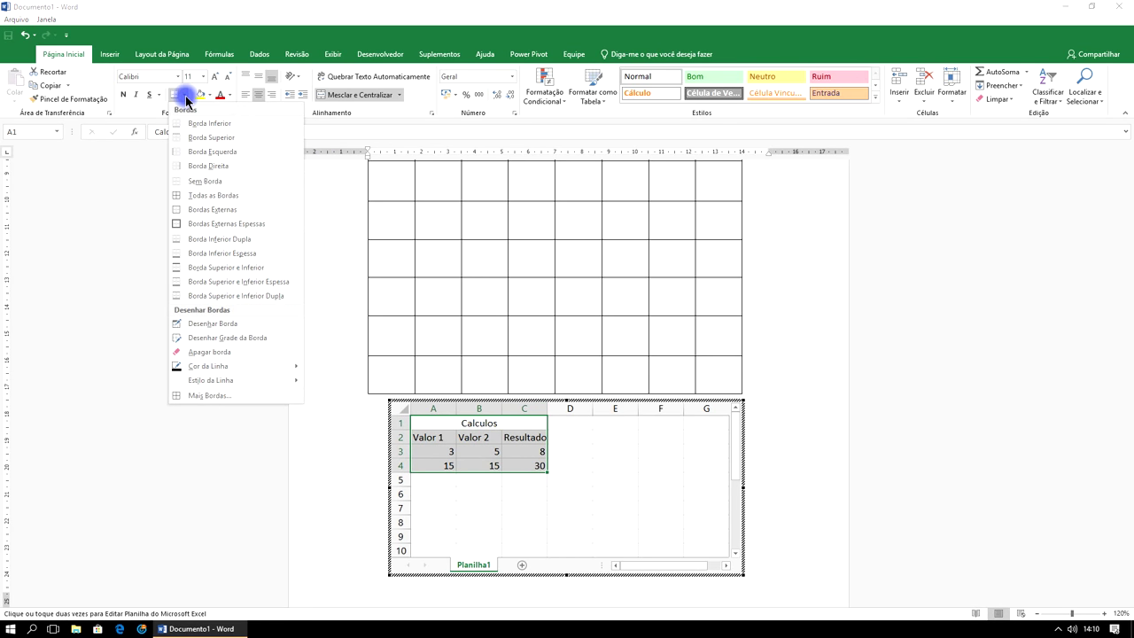
click(229, 196)
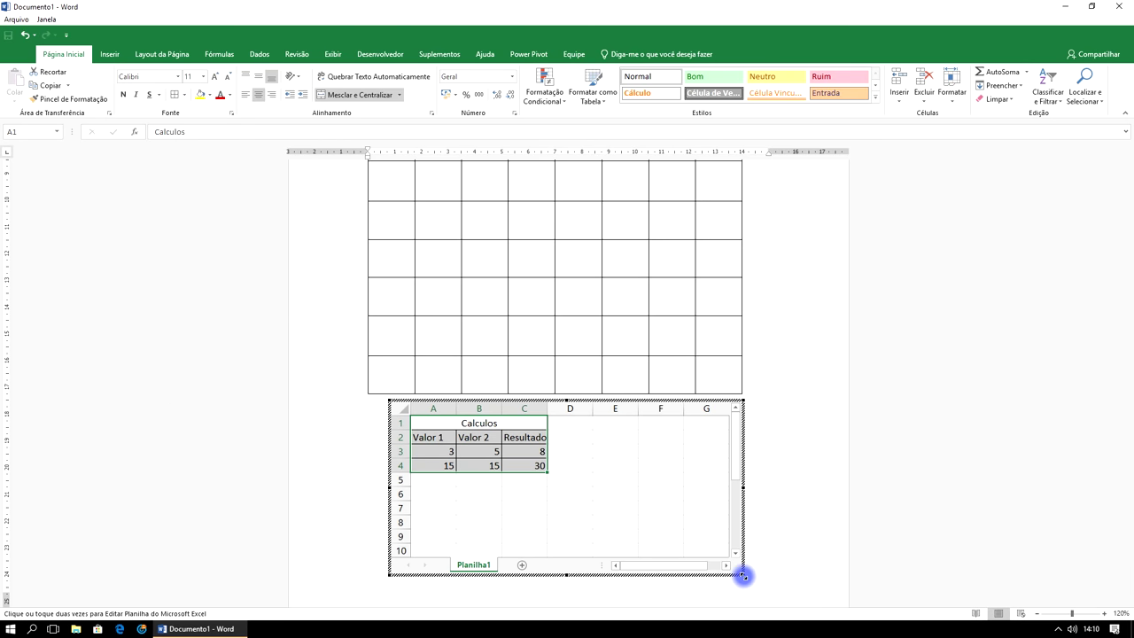
drag(747, 576, 578, 478)
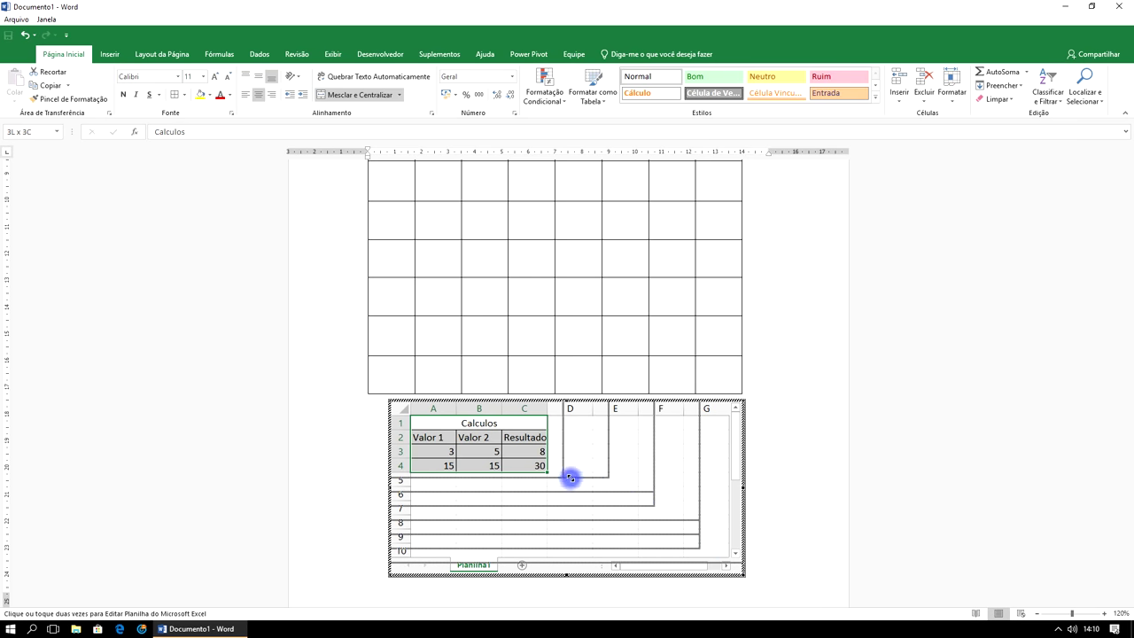
Resize the embedded sheet's frame to show only columns A–C and rows 1–3
drag(570, 479, 571, 479)
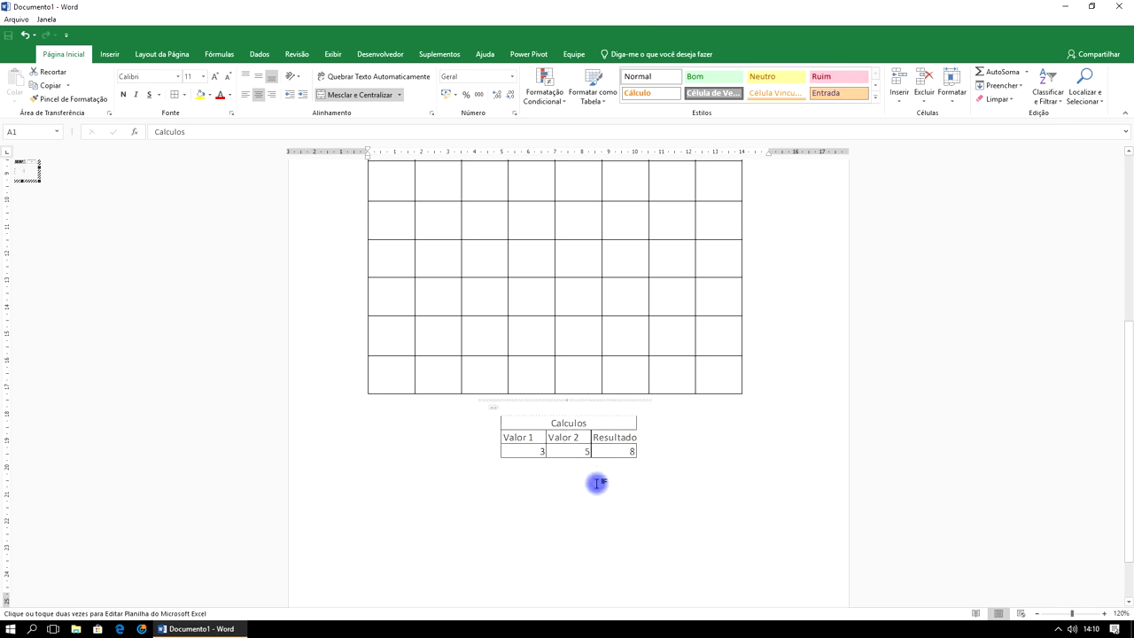
click(766, 458)
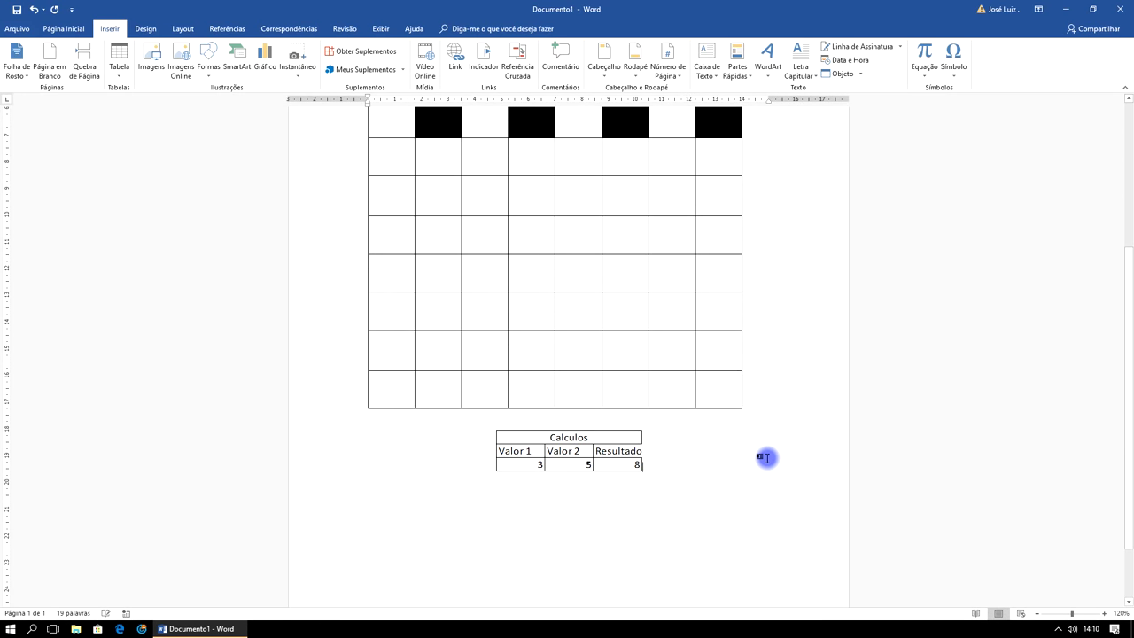
double_click(609, 458)
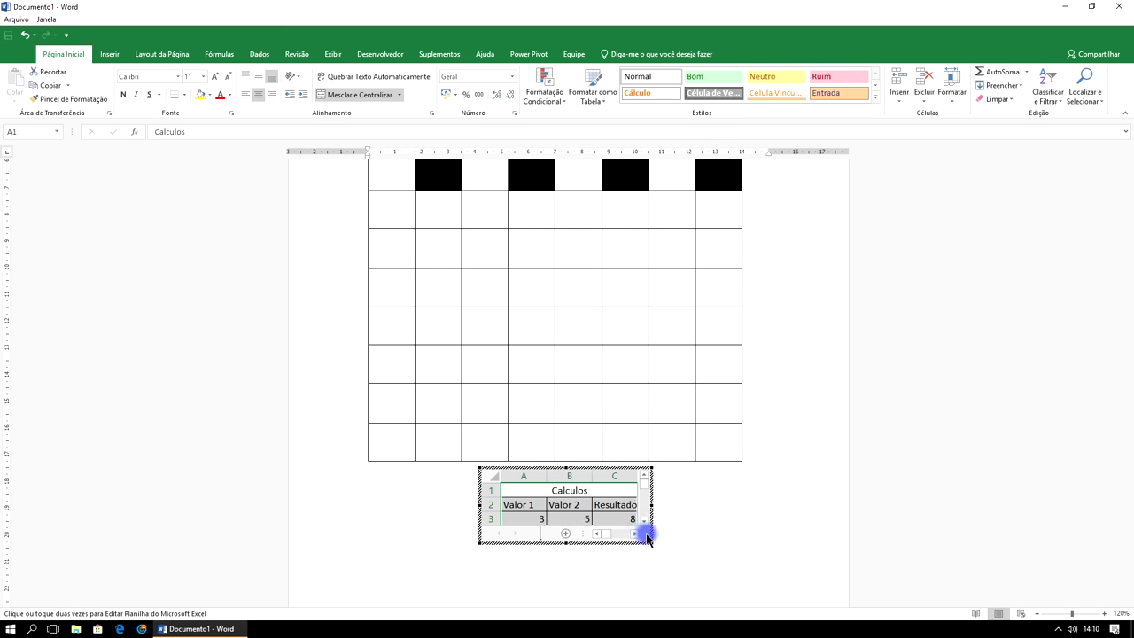
drag(653, 506, 657, 506)
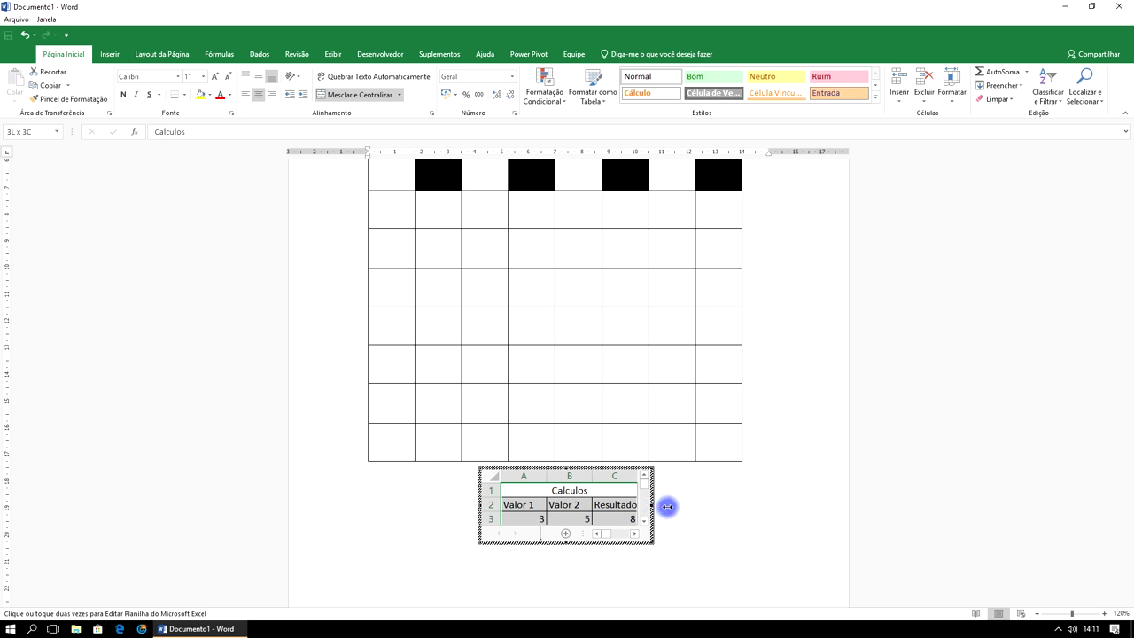
drag(674, 506, 657, 506)
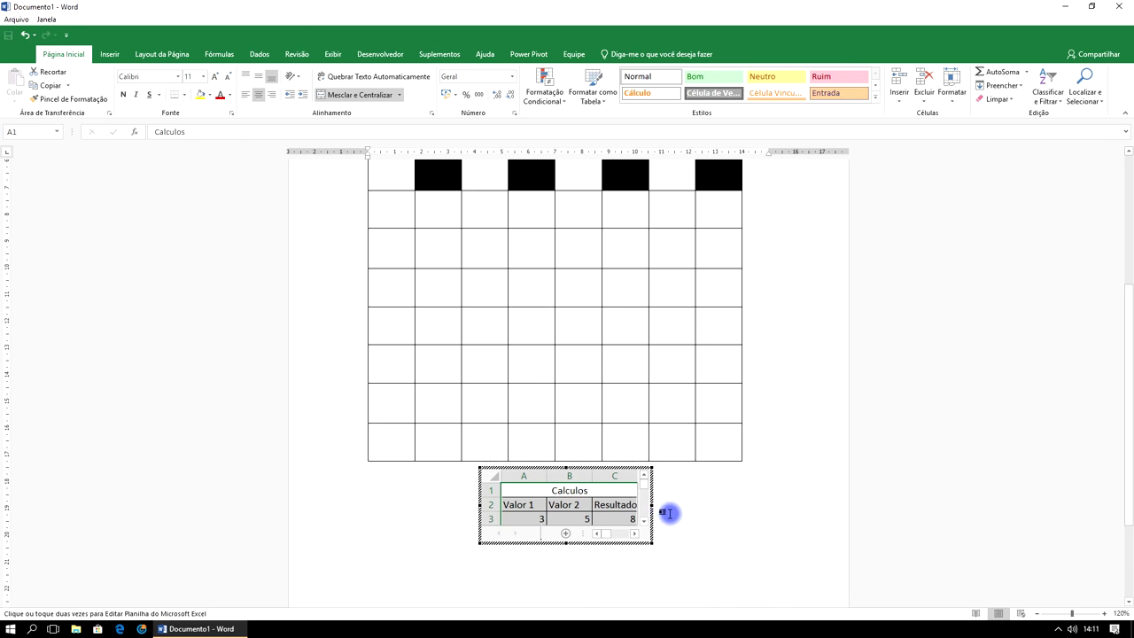
Fill the merged Calculos title cell blue
click(592, 512)
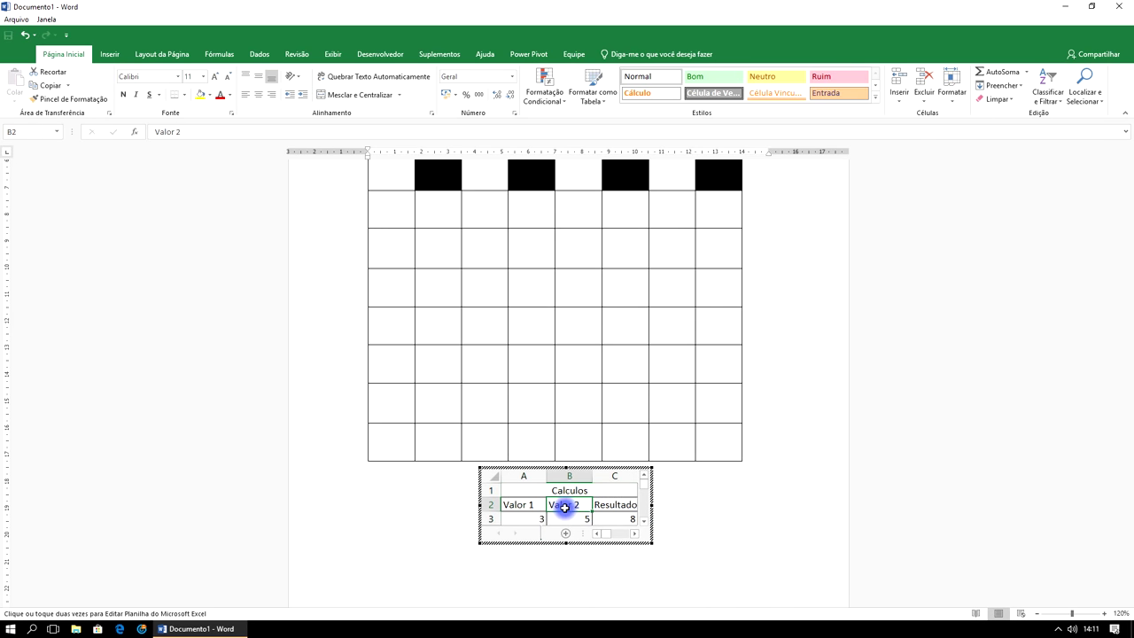
click(536, 490)
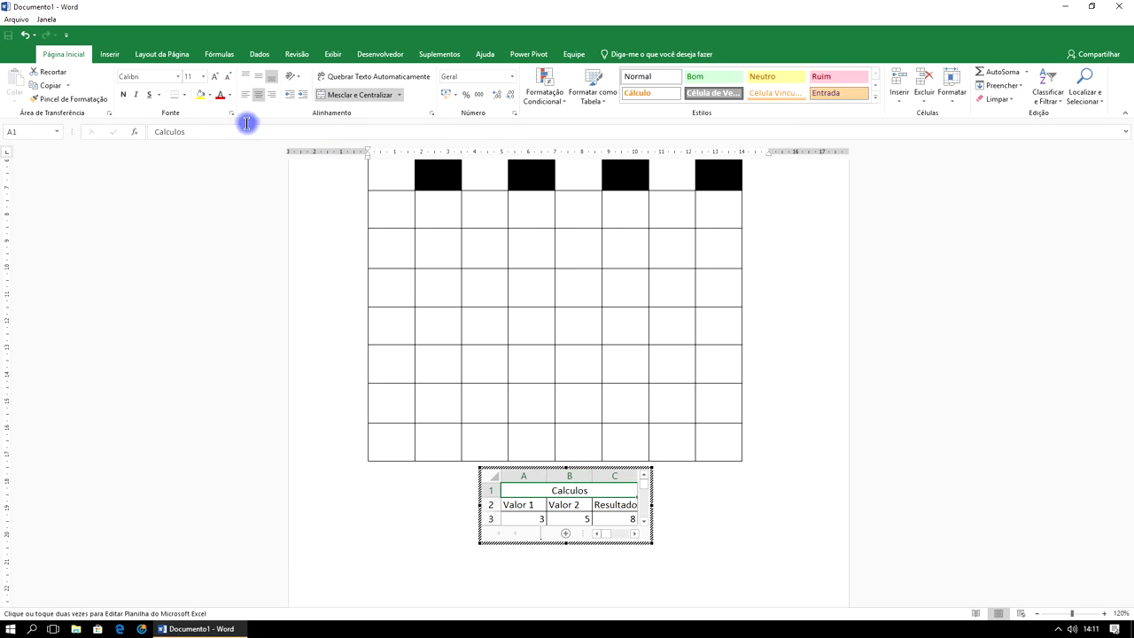
click(210, 95)
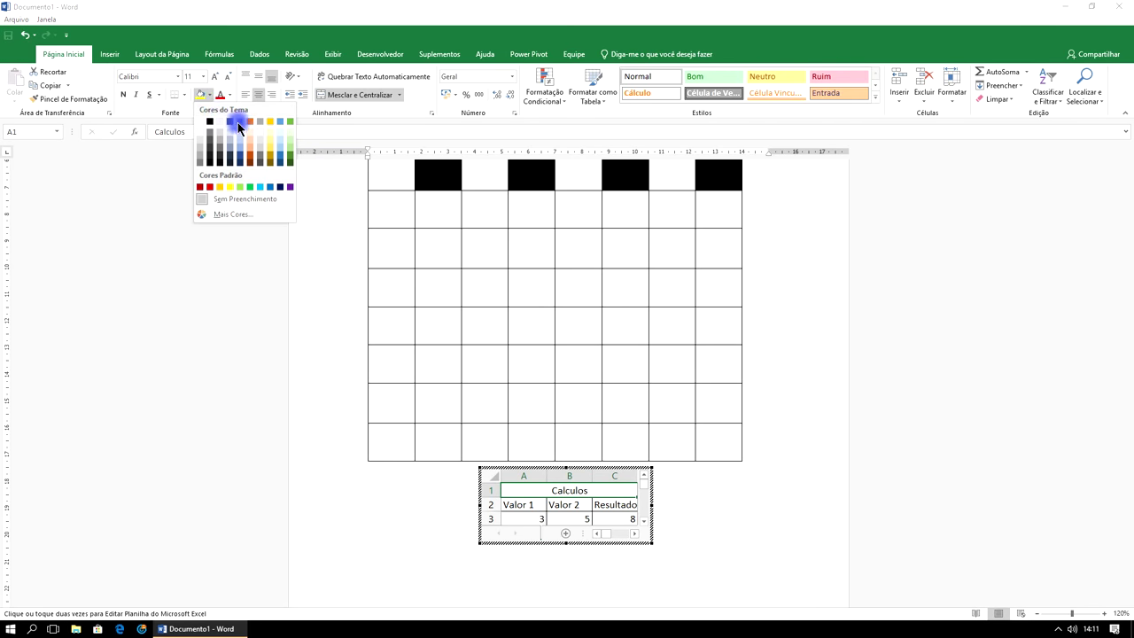
click(238, 122)
Fill the Valor 1, Valor 2 and Resultado header cells gold and close in-place editing
drag(508, 504, 619, 505)
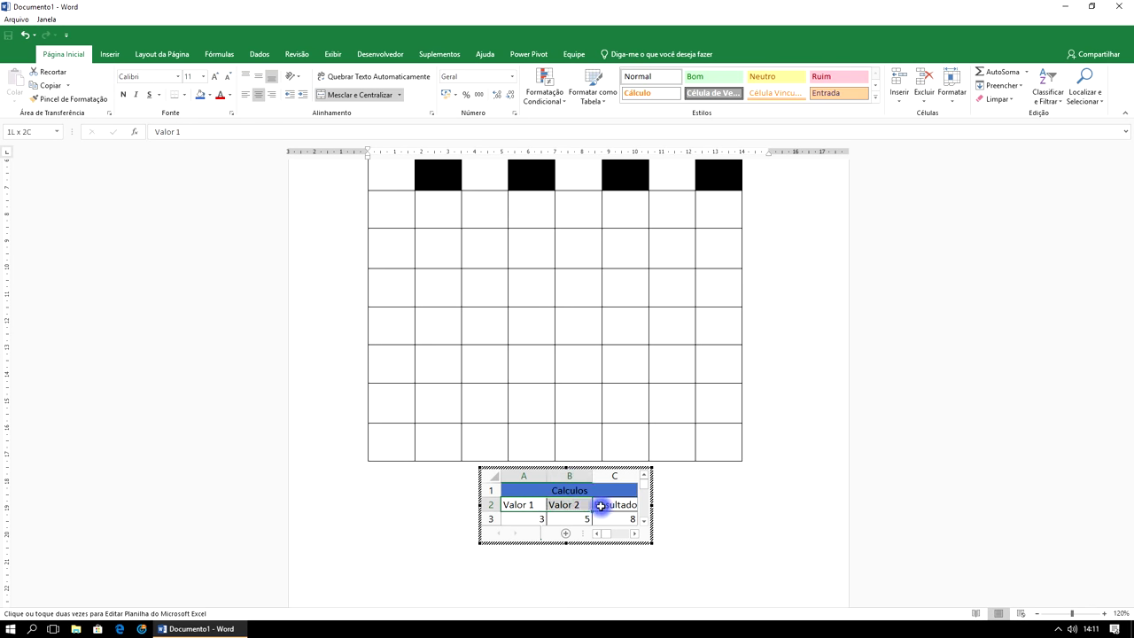
click(209, 94)
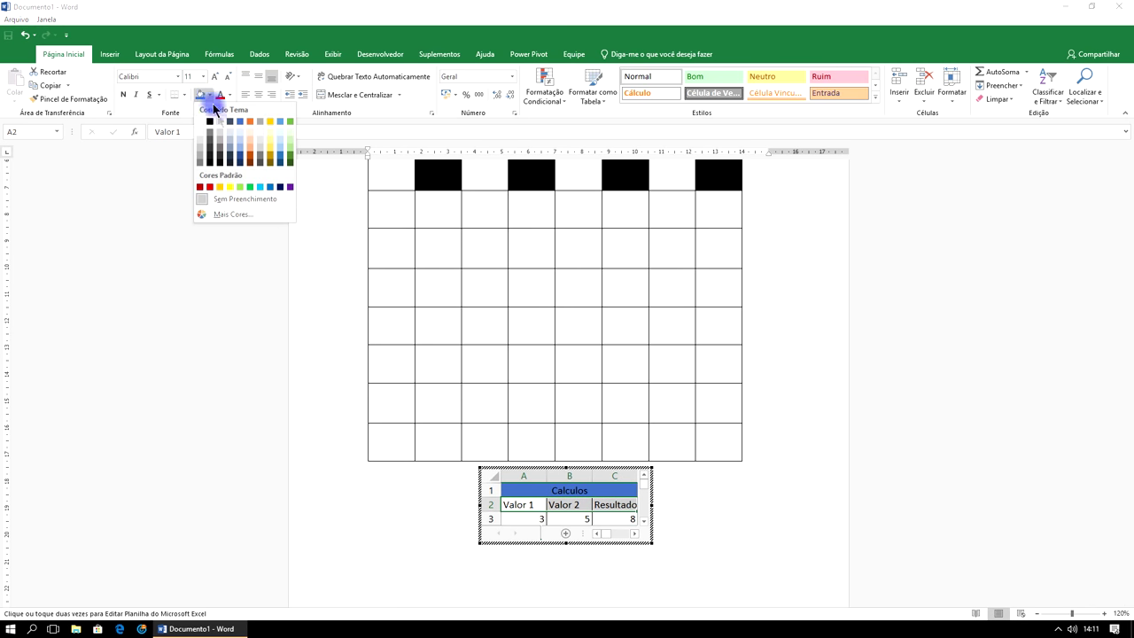
click(270, 154)
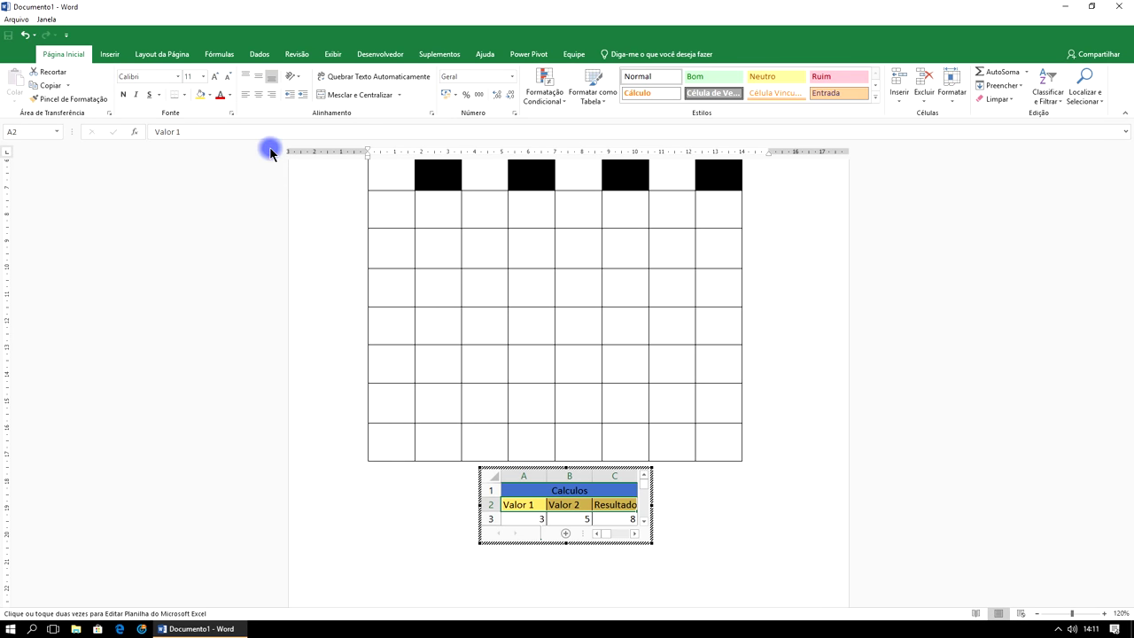
click(776, 493)
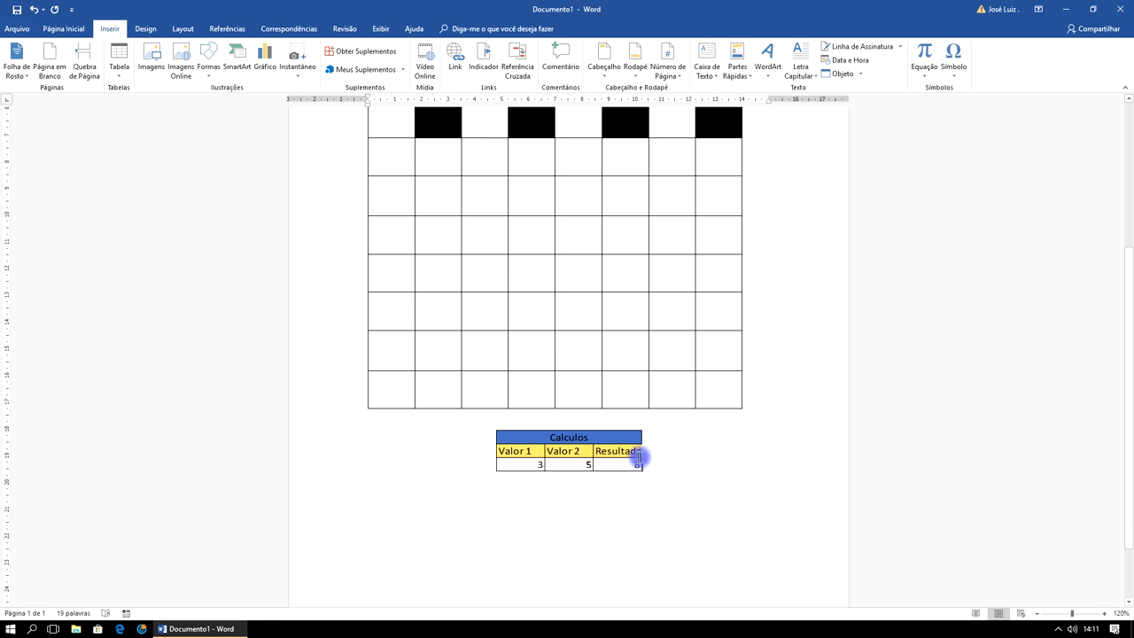
Widen column C so 'Resultado' fits and enlarge the embedded sheet frame to match
double_click(614, 450)
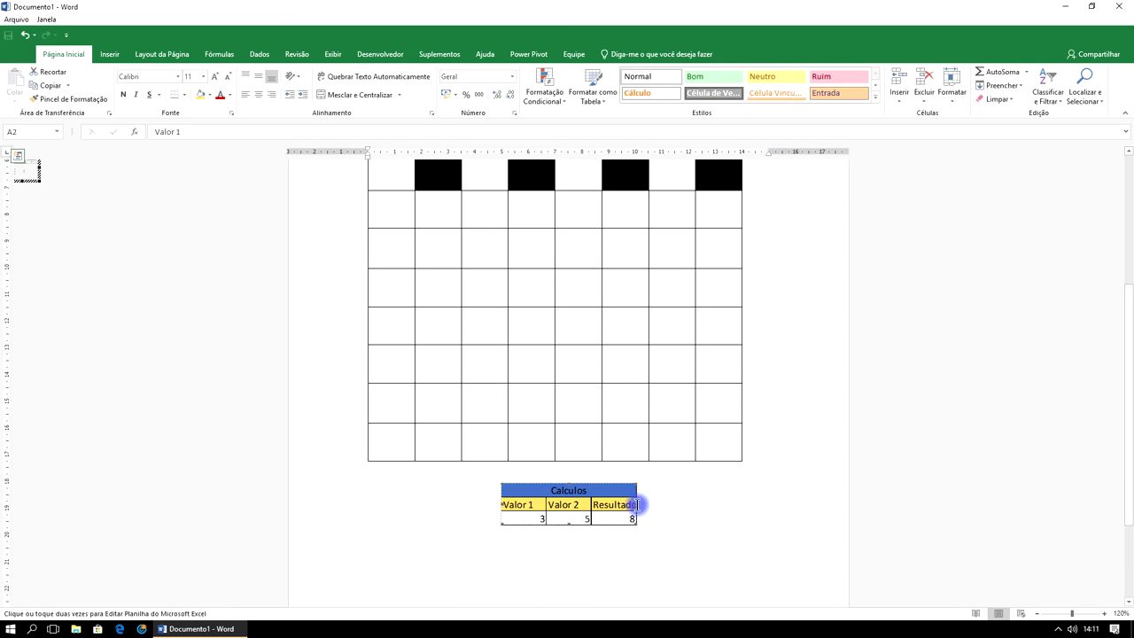
drag(650, 504, 659, 506)
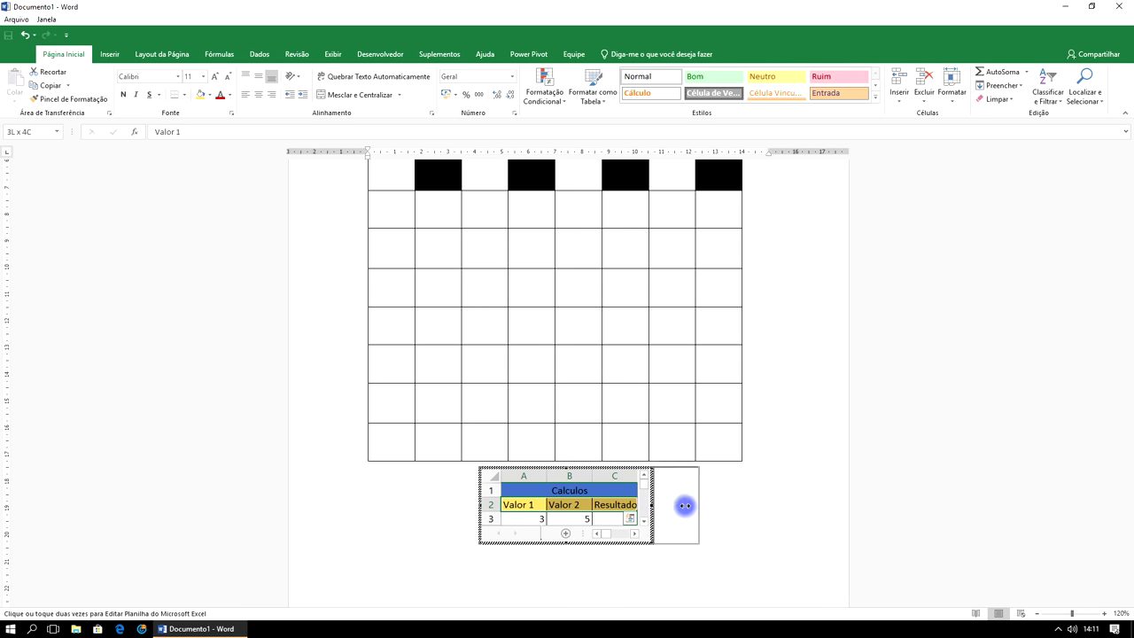
drag(671, 505, 673, 508)
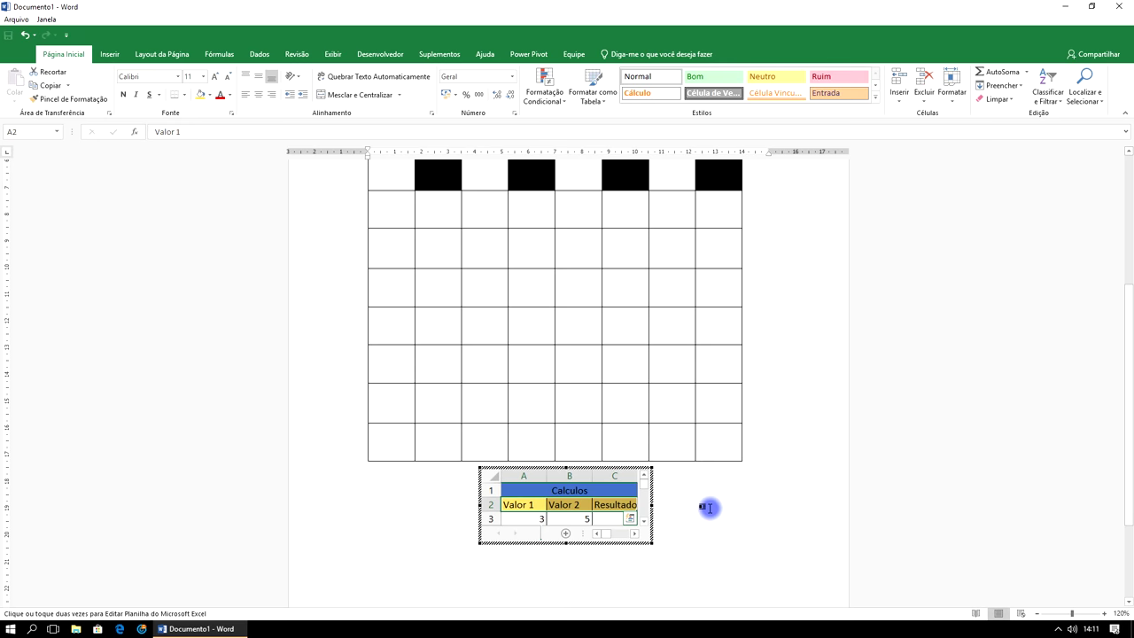
click(716, 500)
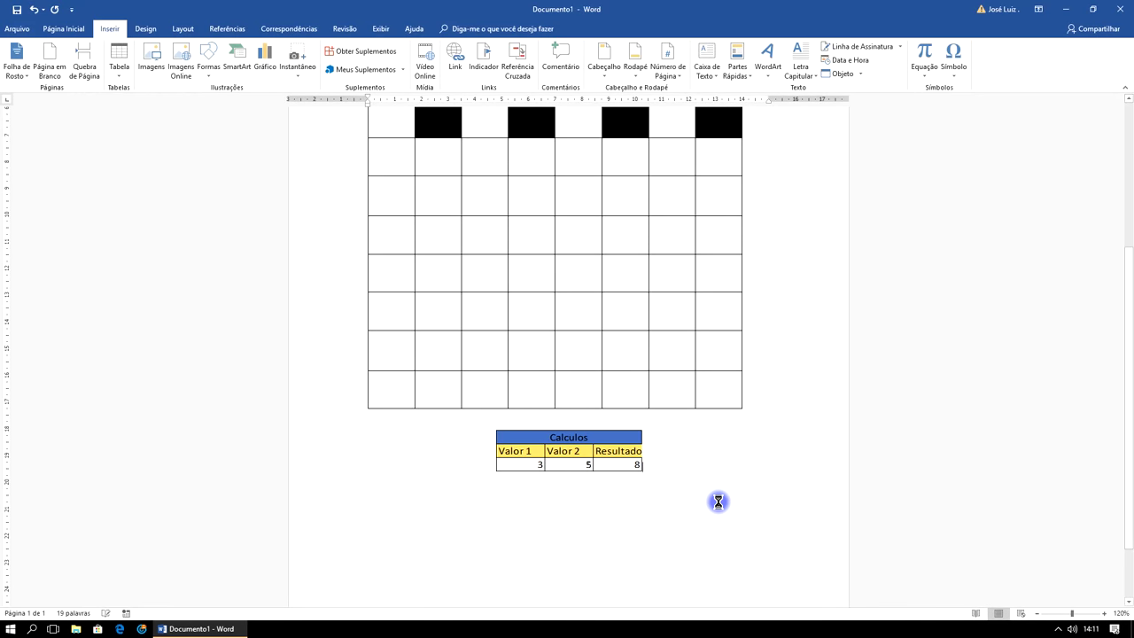
double_click(608, 456)
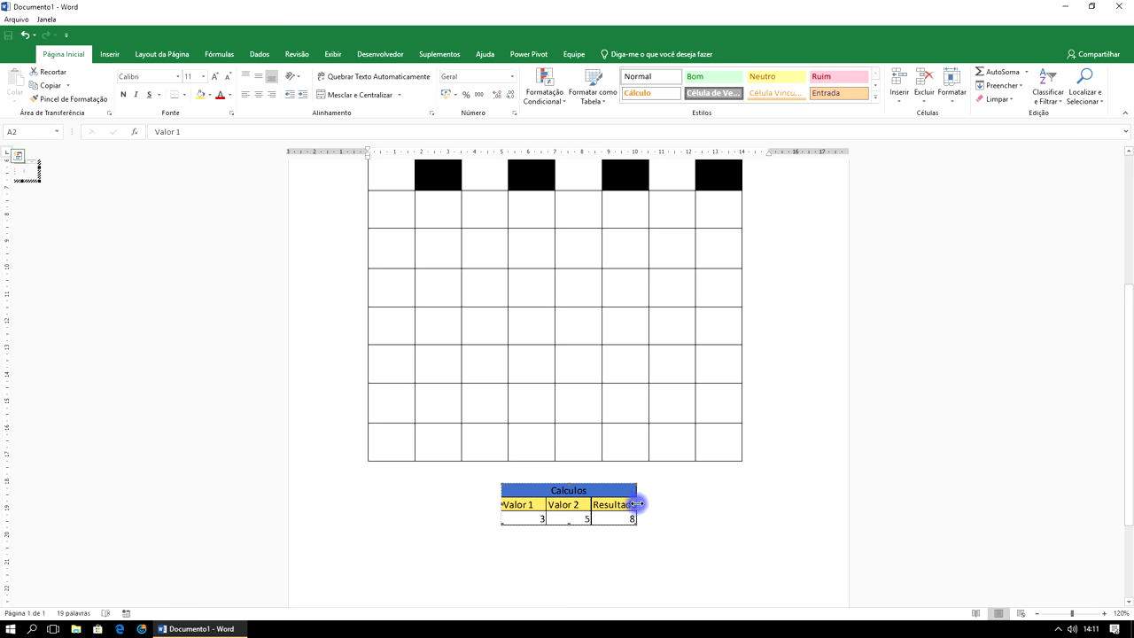
drag(635, 504, 657, 504)
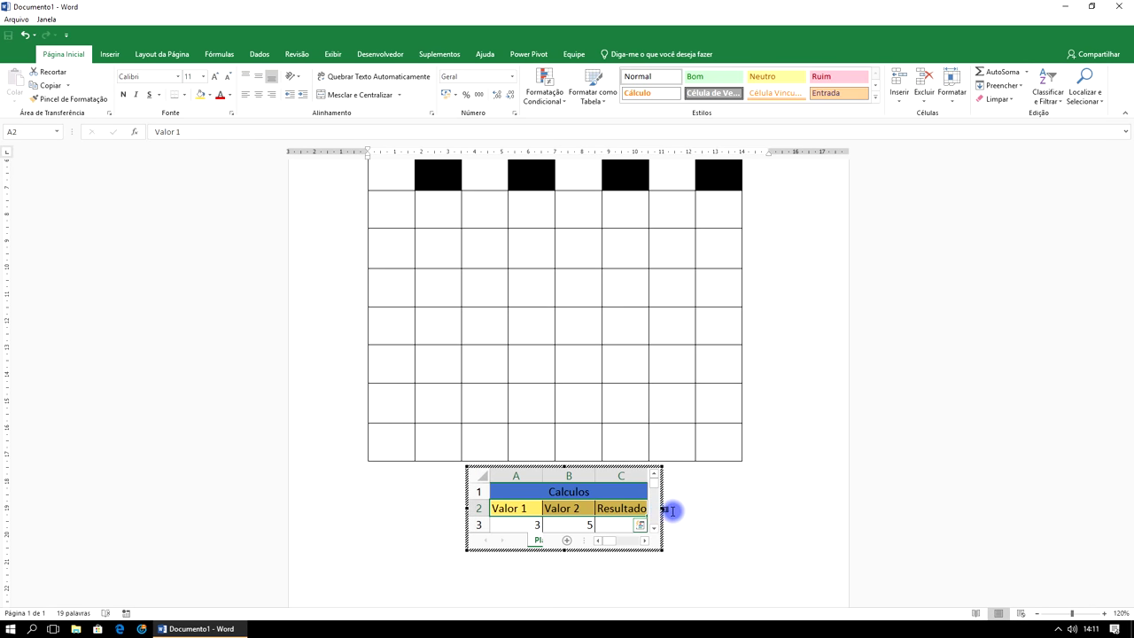
drag(661, 508, 720, 511)
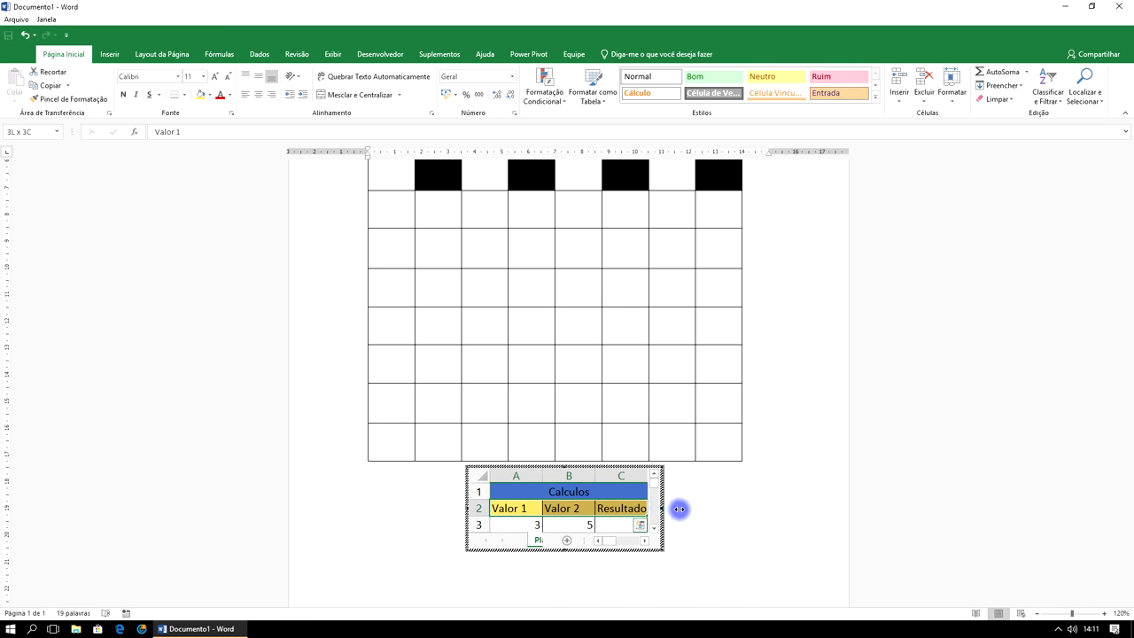
click(741, 512)
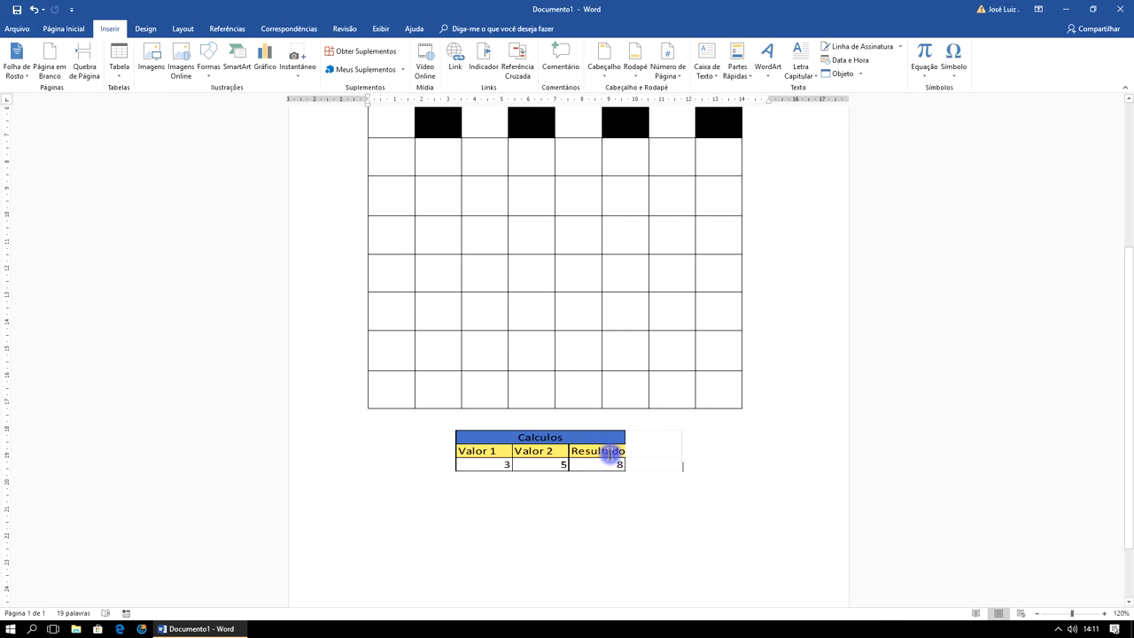
Reopen the embedded Calculos sheet for in-place editing
click(624, 455)
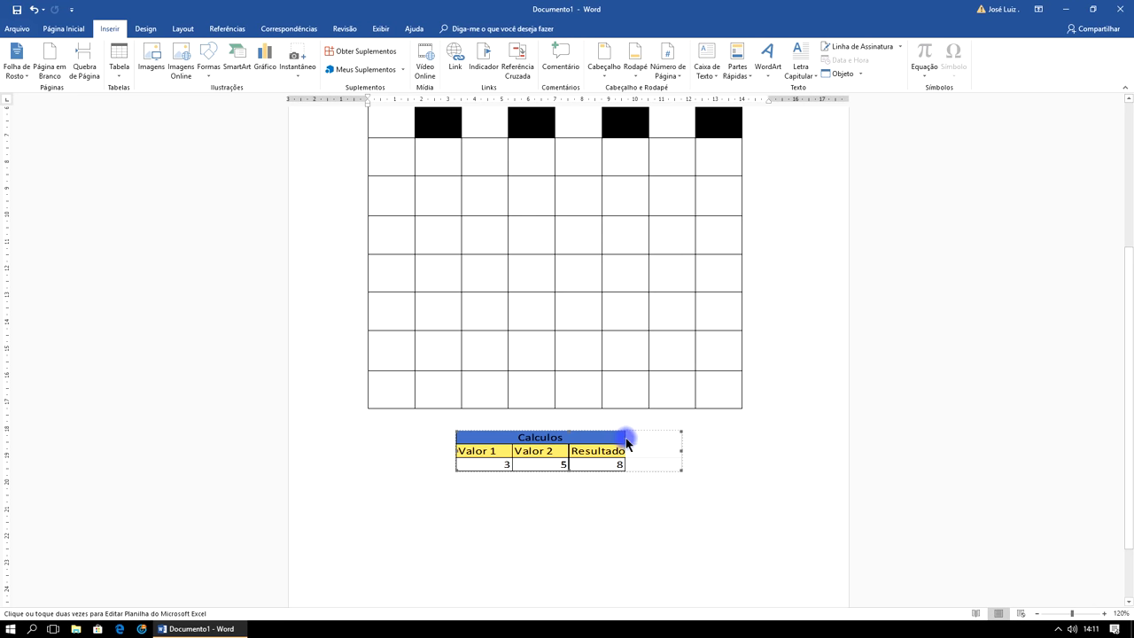
double_click(623, 459)
key(Escape)
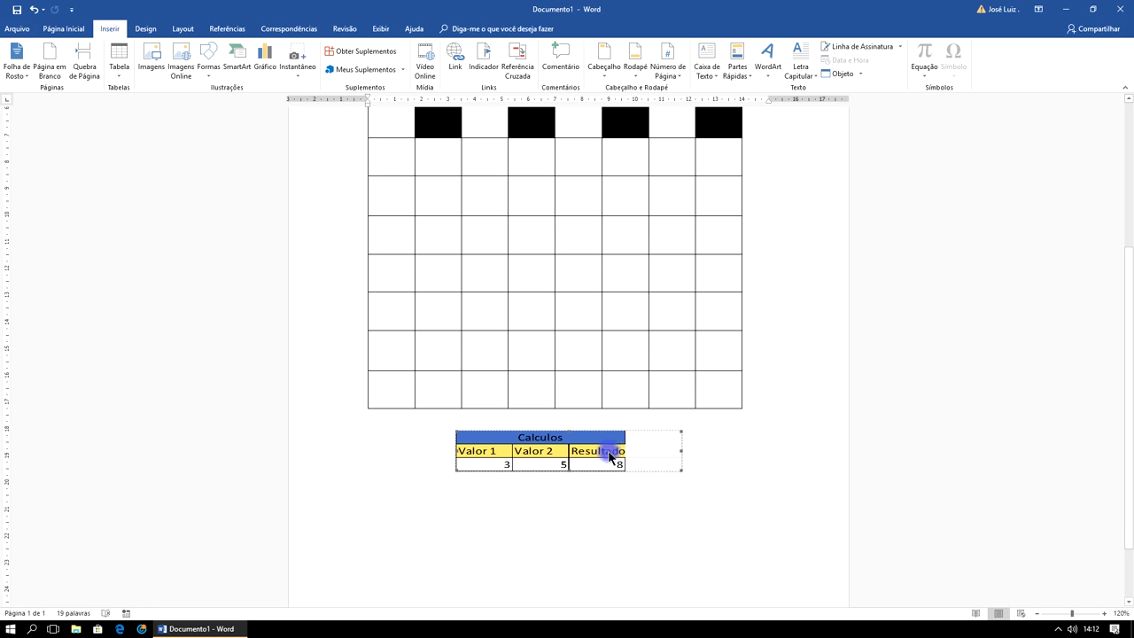
double_click(606, 453)
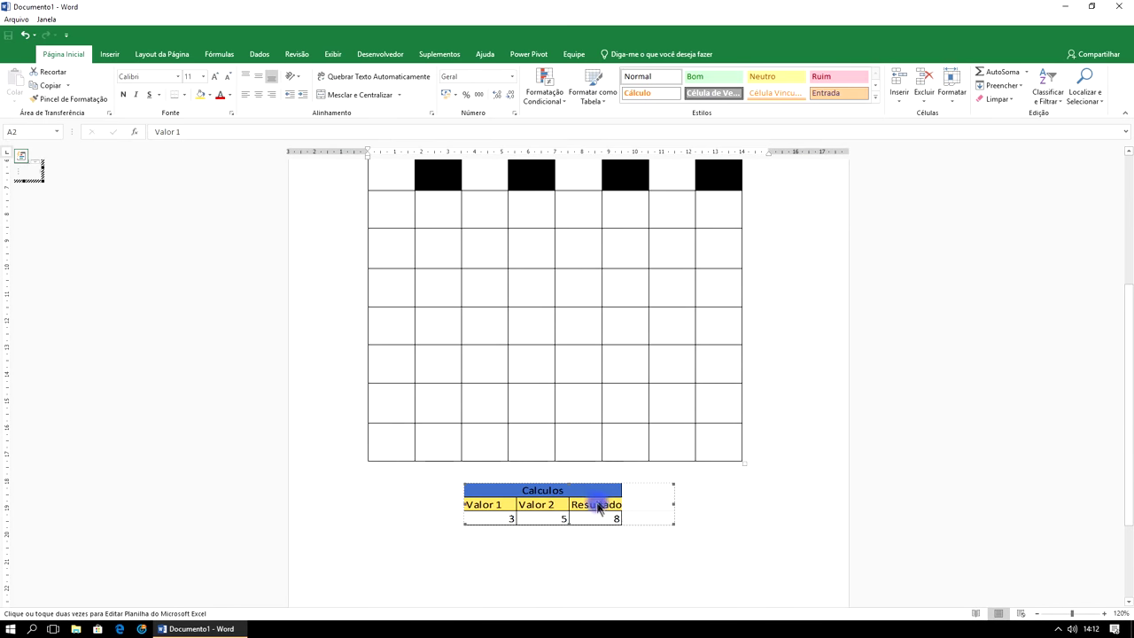
key(Escape)
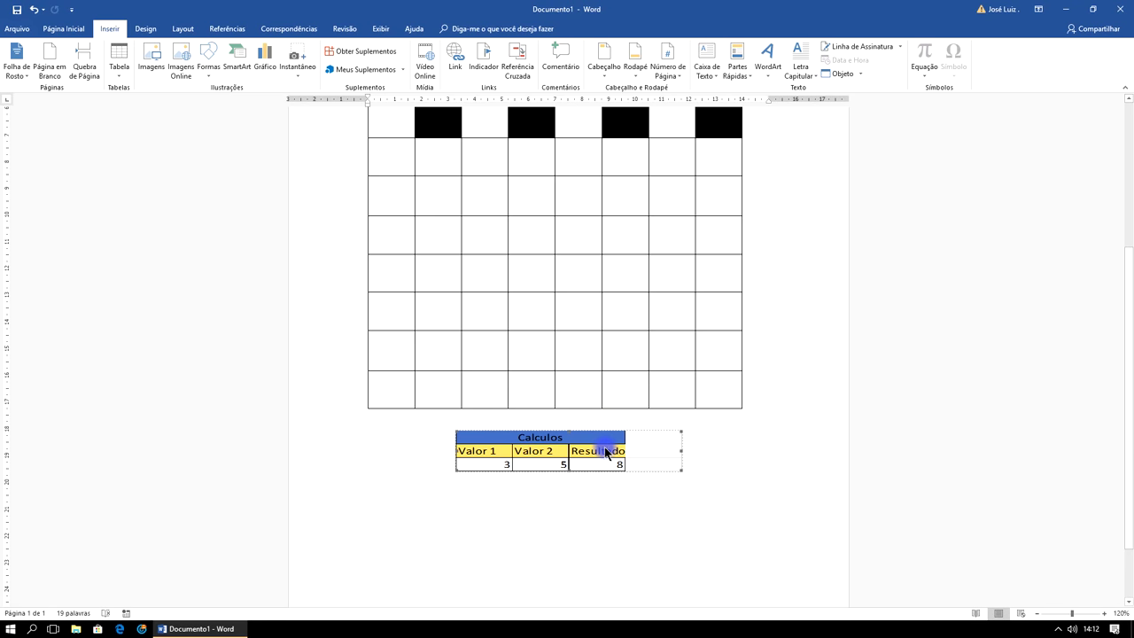
double_click(602, 454)
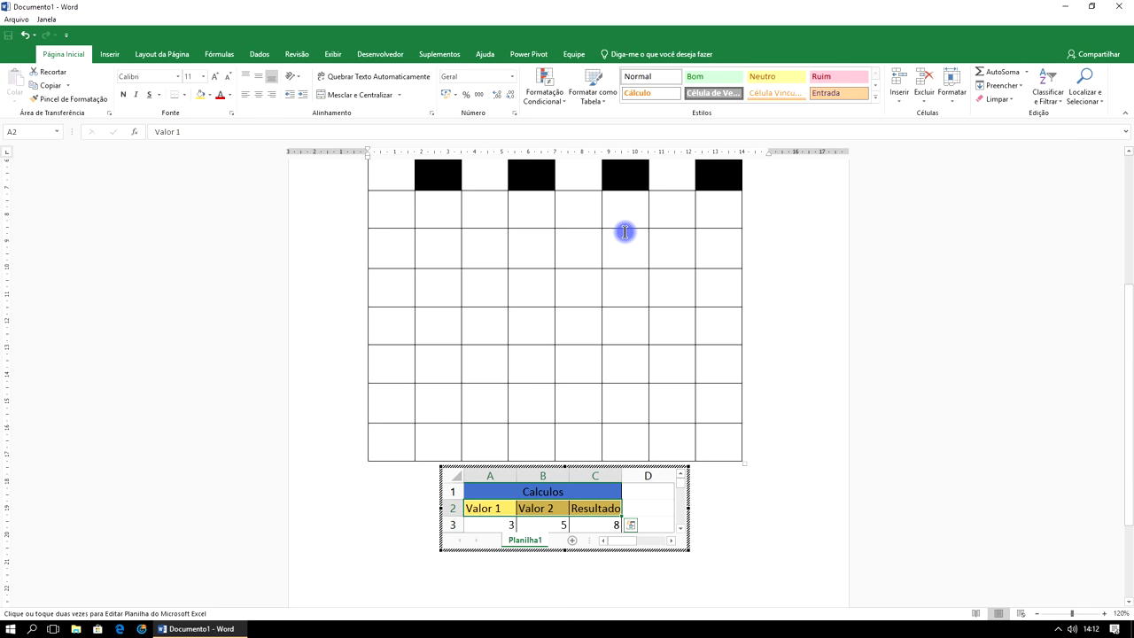
Exit the sheet and try narrowing the embedded Calculos object, then undo that resize
click(625, 480)
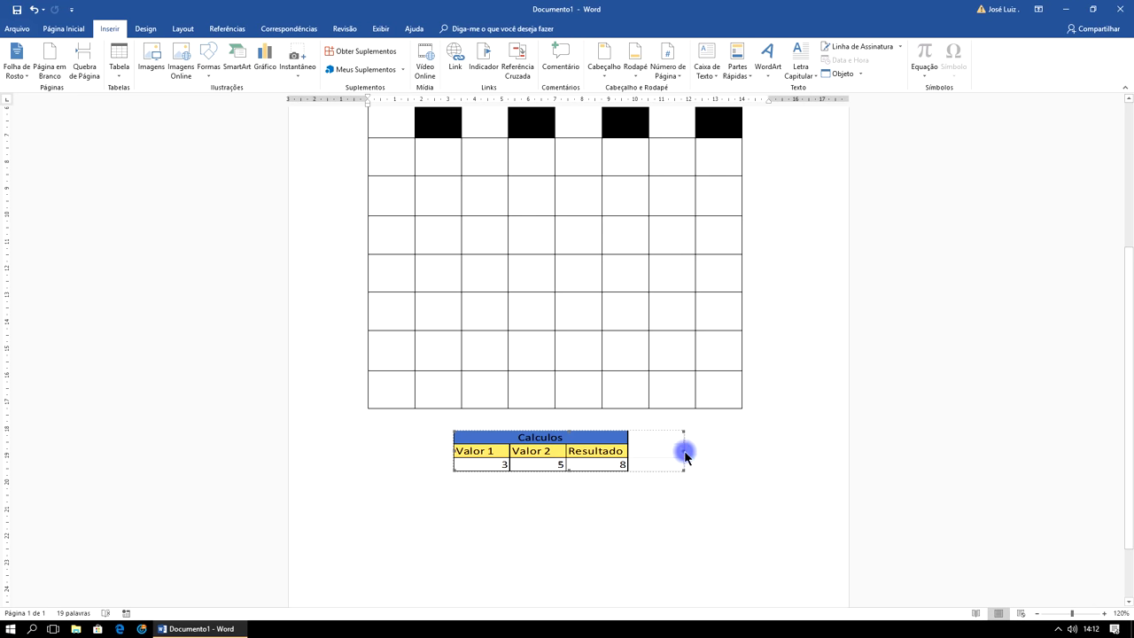
drag(684, 451, 632, 450)
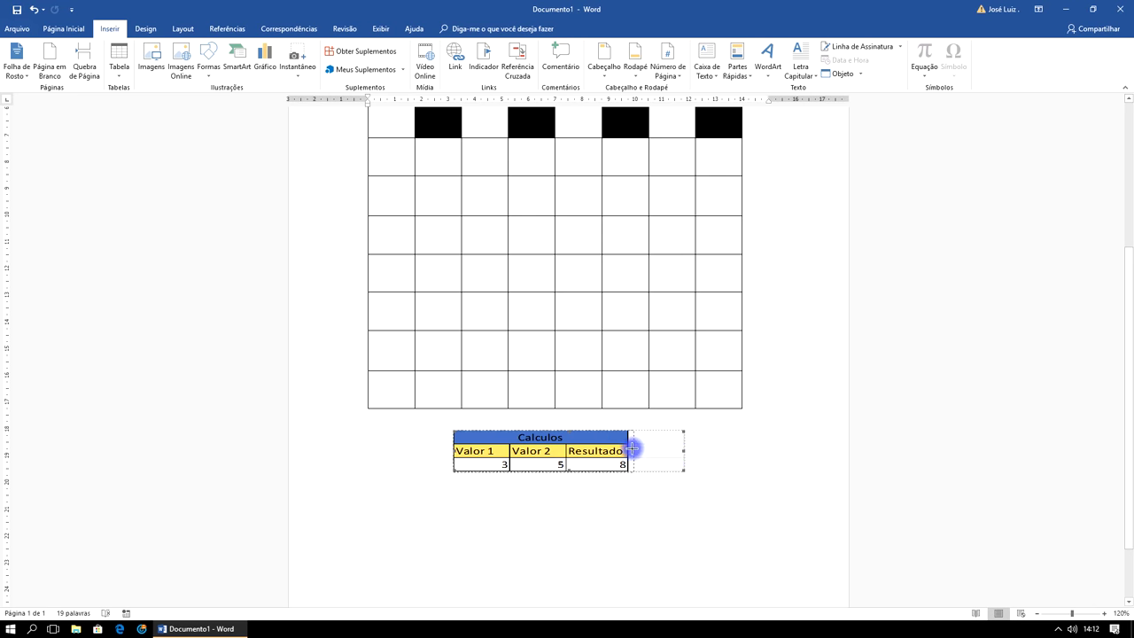
drag(632, 449, 635, 450)
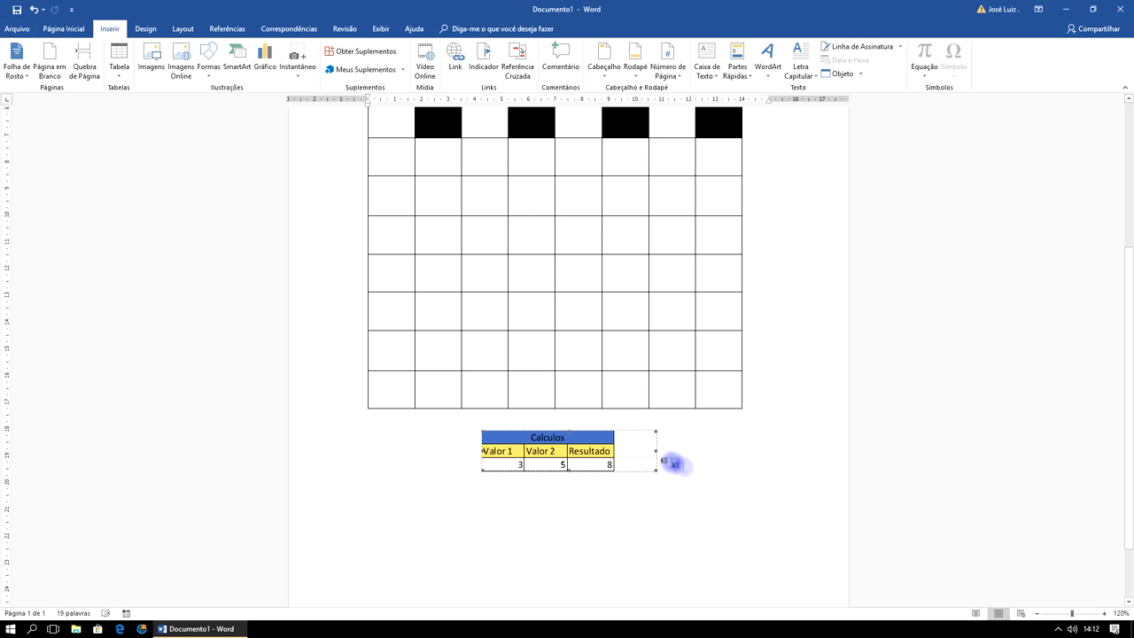
key(ctrl+z)
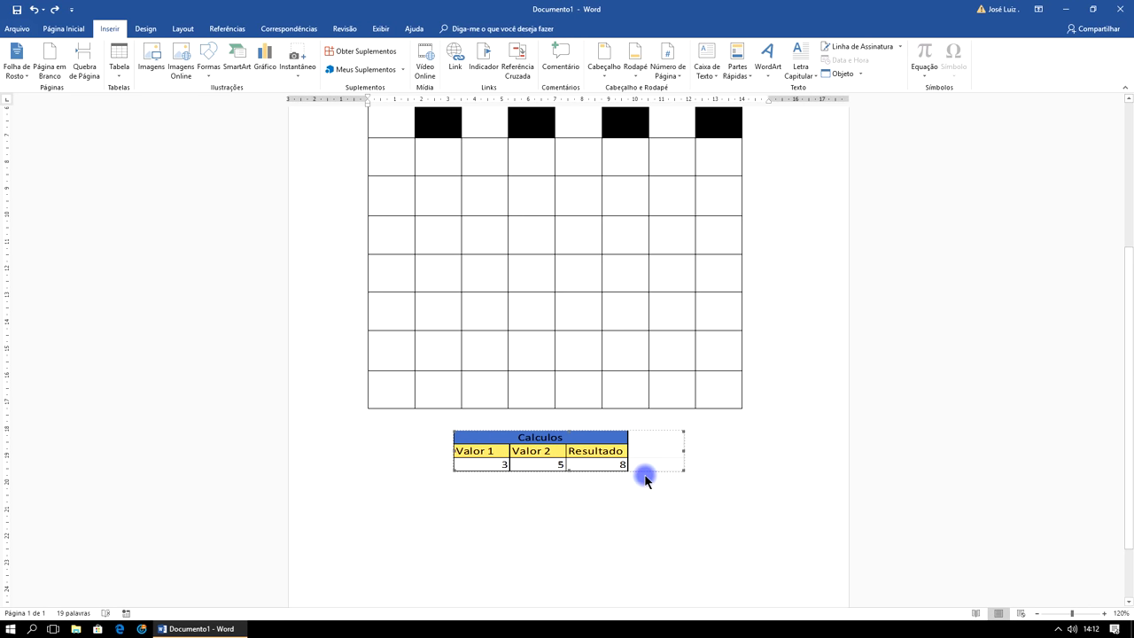
Drag the embedded sheet's frame in so only columns A–C show, then return to the document
double_click(609, 452)
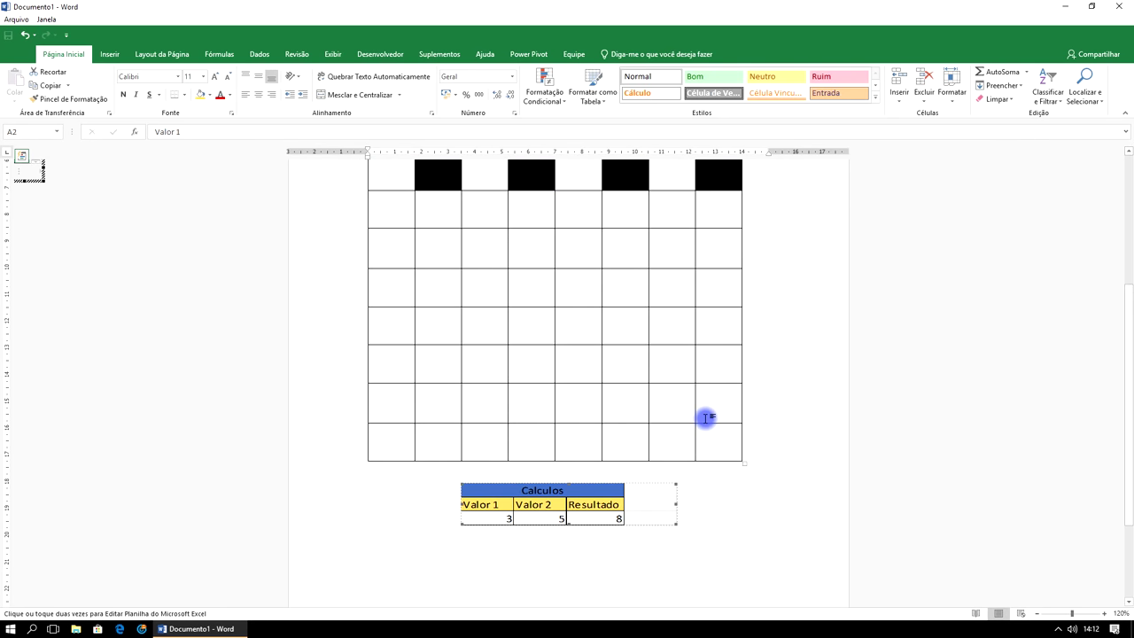
drag(690, 507, 631, 502)
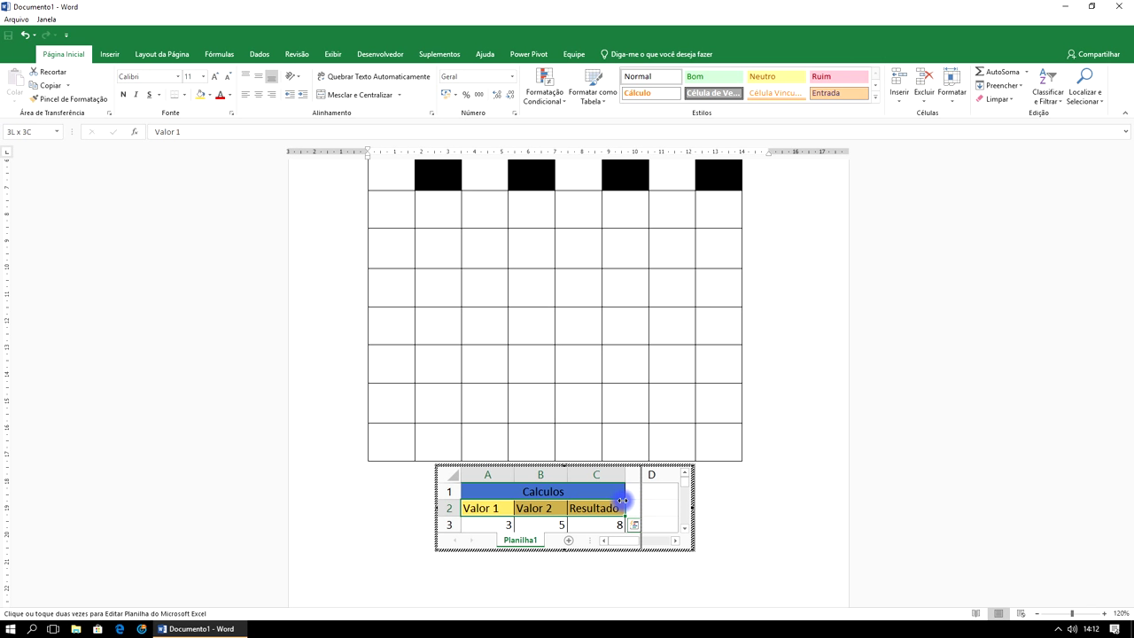
drag(623, 501, 613, 501)
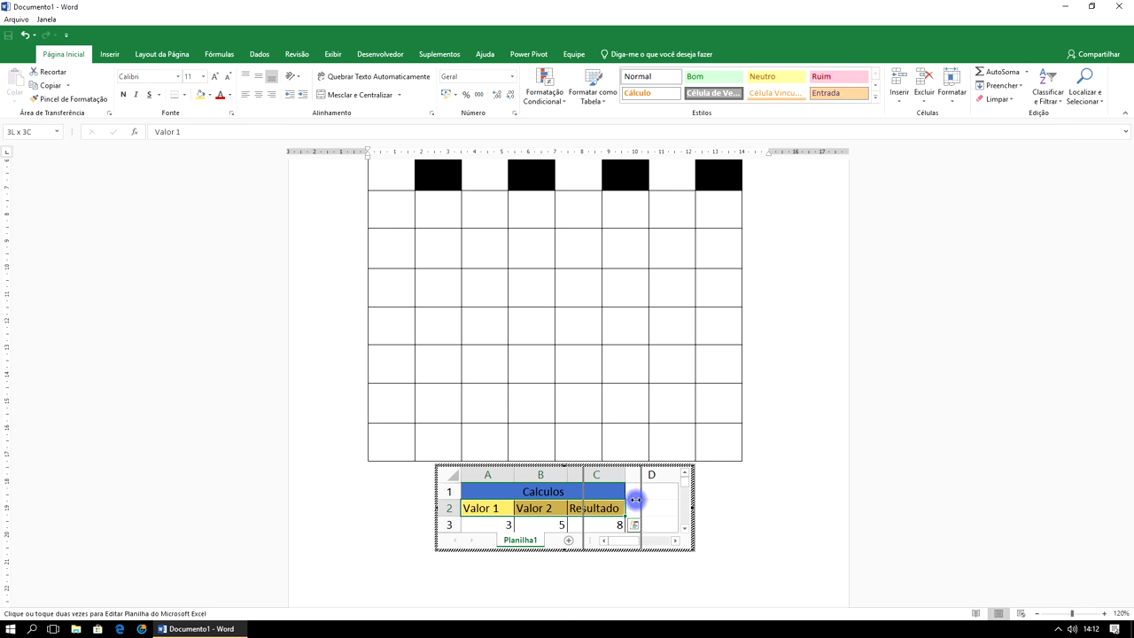
drag(635, 500, 637, 498)
click(789, 497)
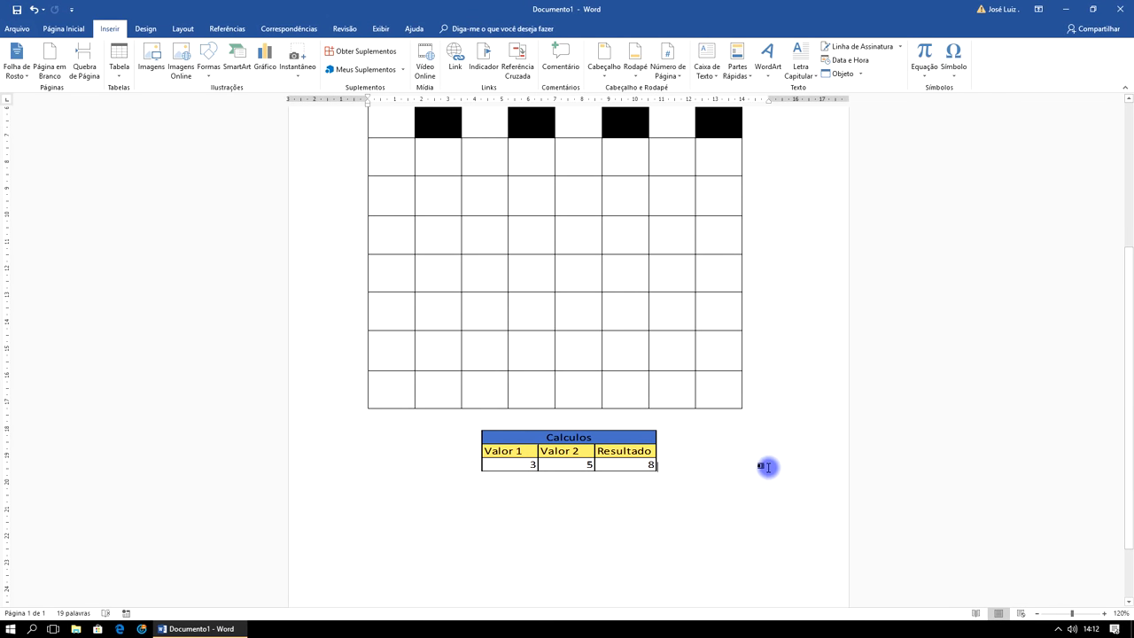
Select and deselect the Calculos table, then place the insertion point in the line below the grid
click(548, 468)
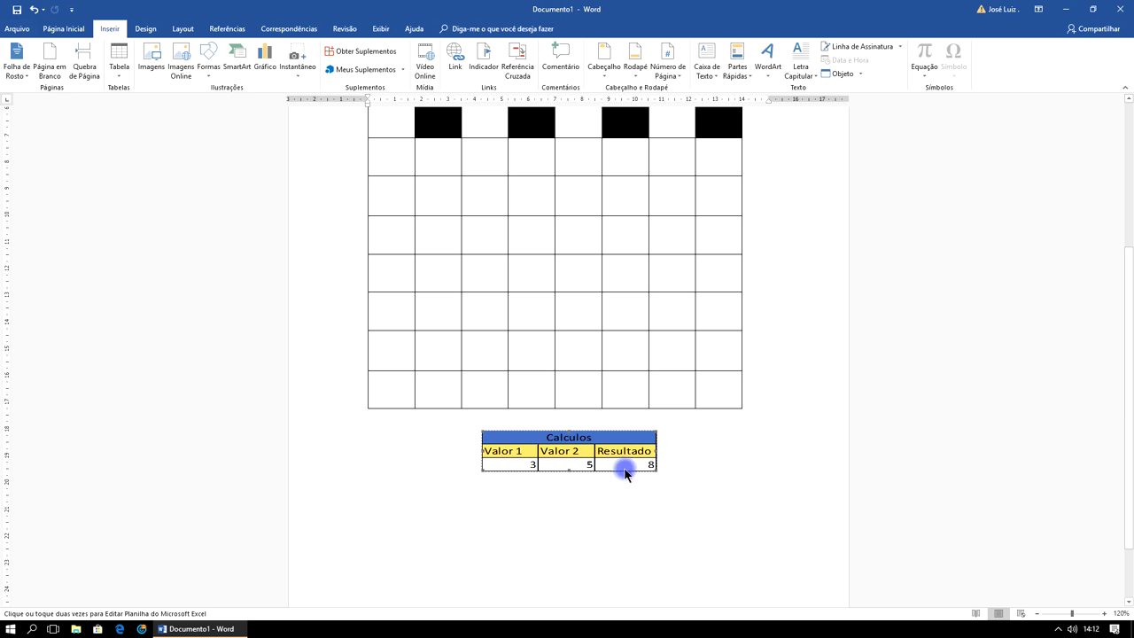
click(728, 469)
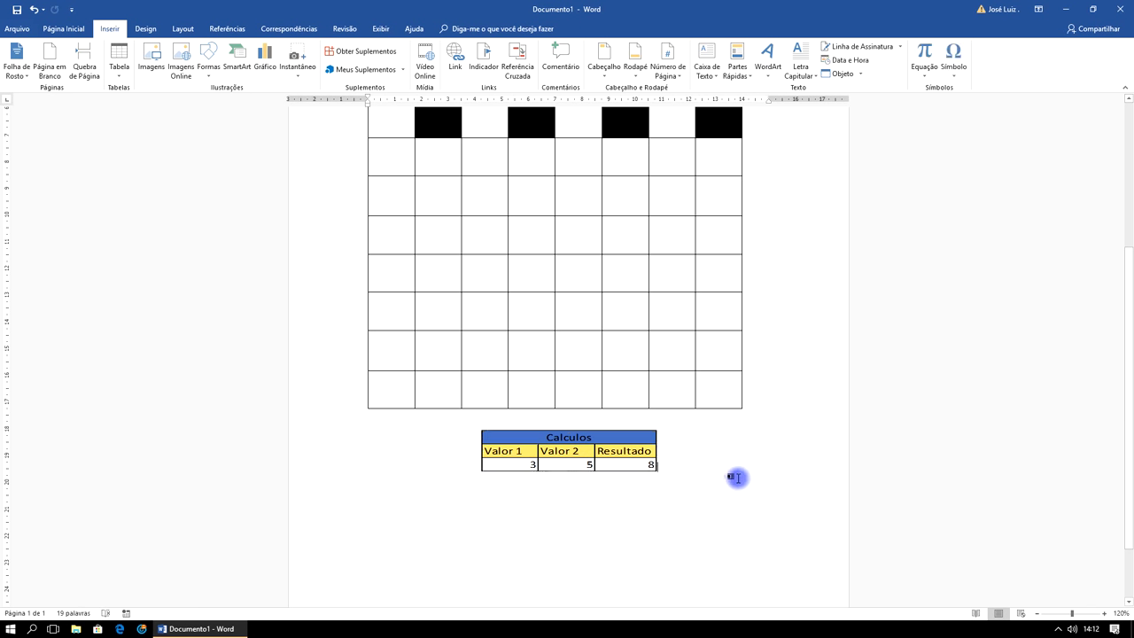
click(597, 454)
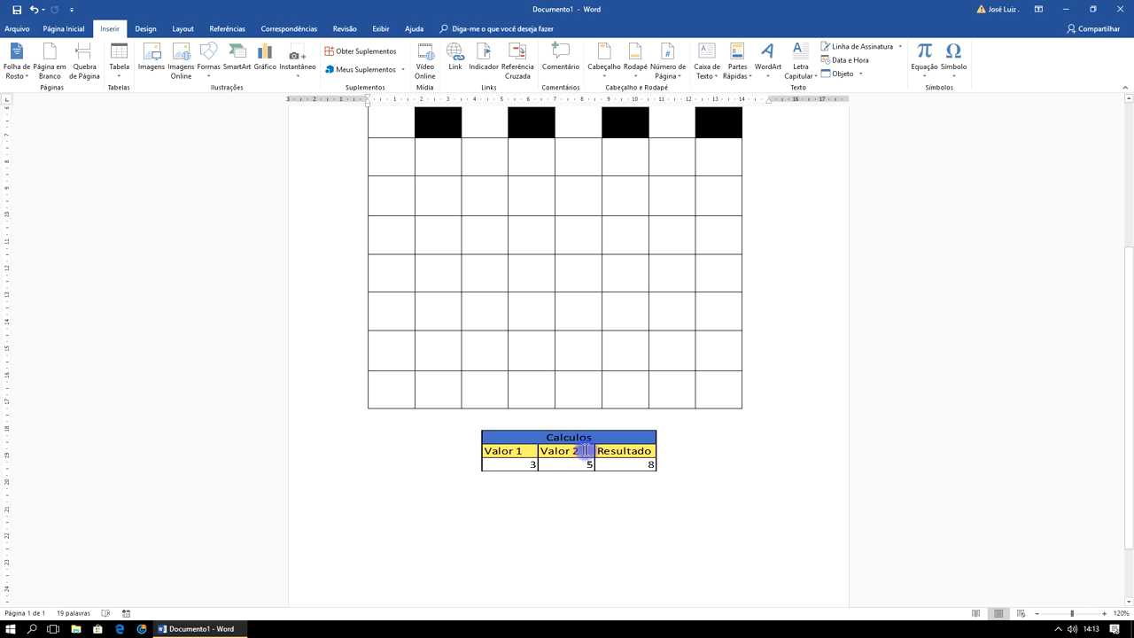
click(745, 427)
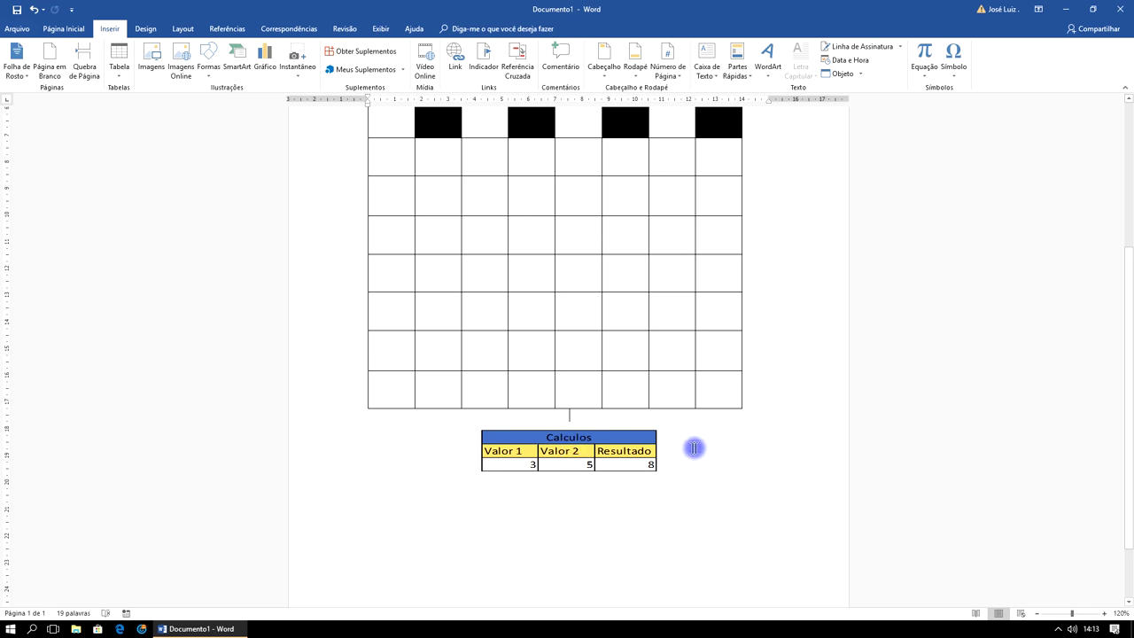
click(121, 78)
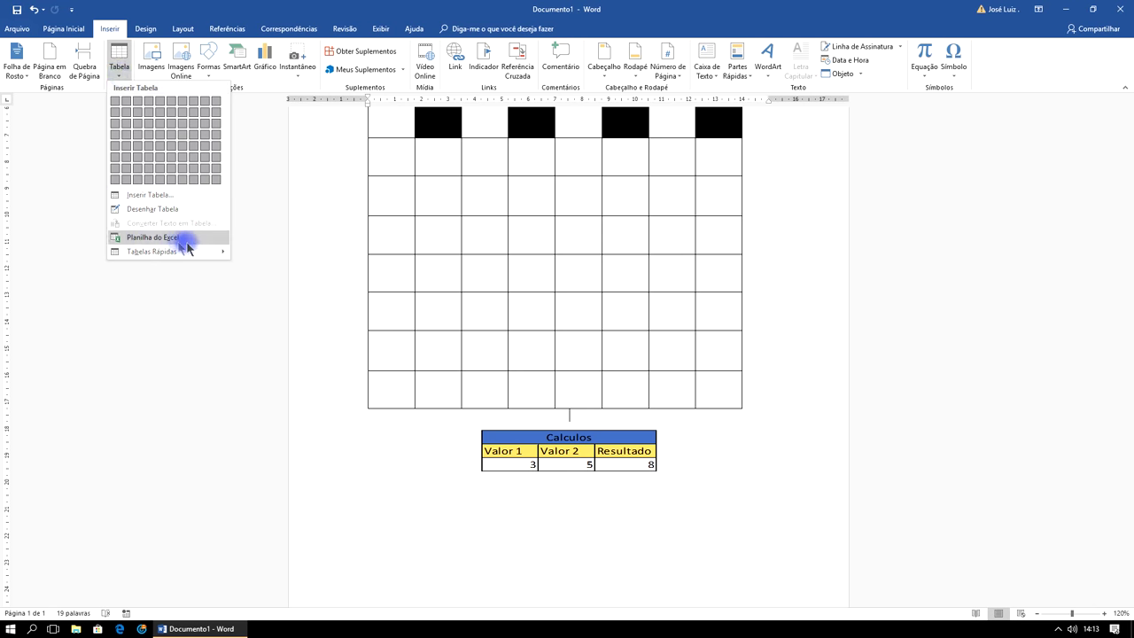
click(678, 463)
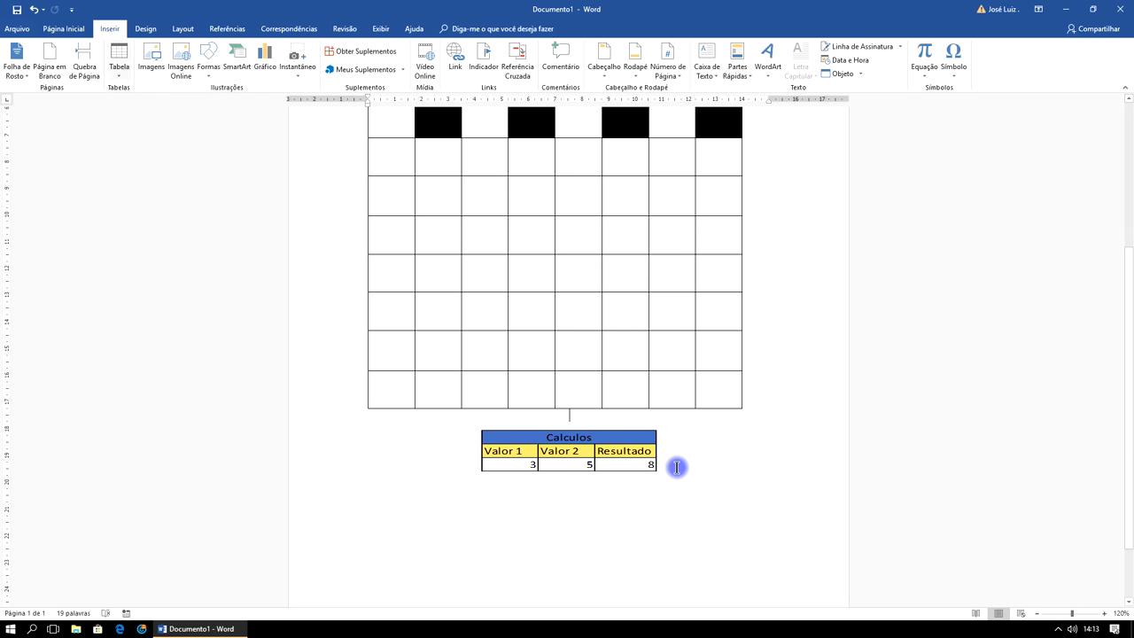
scroll(825, 372, up, 5)
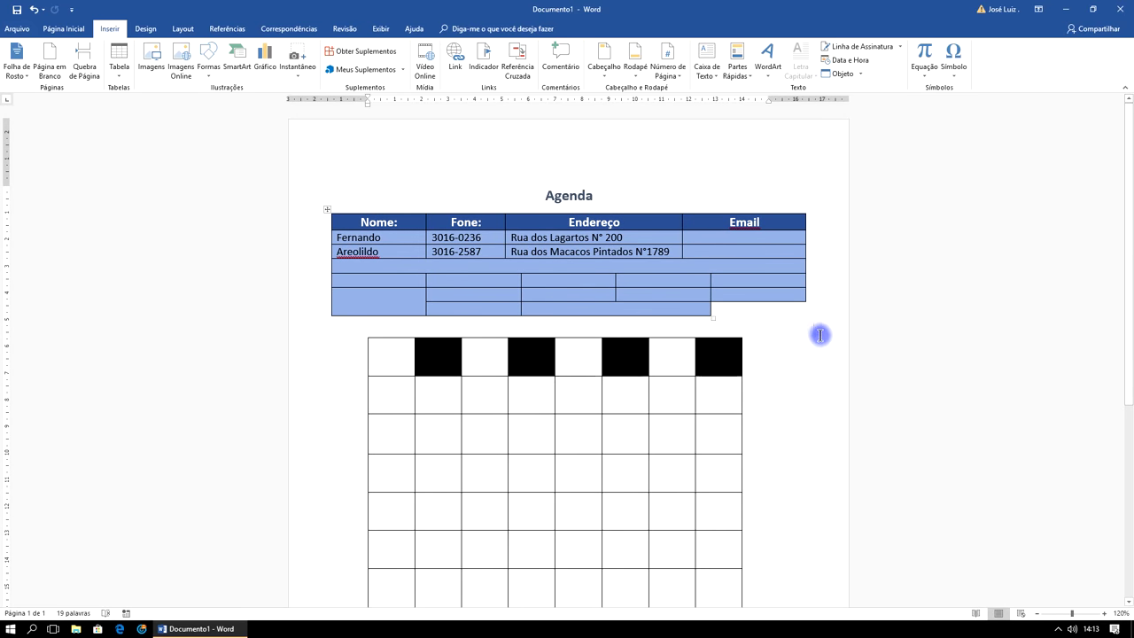
scroll(813, 324, down, 4)
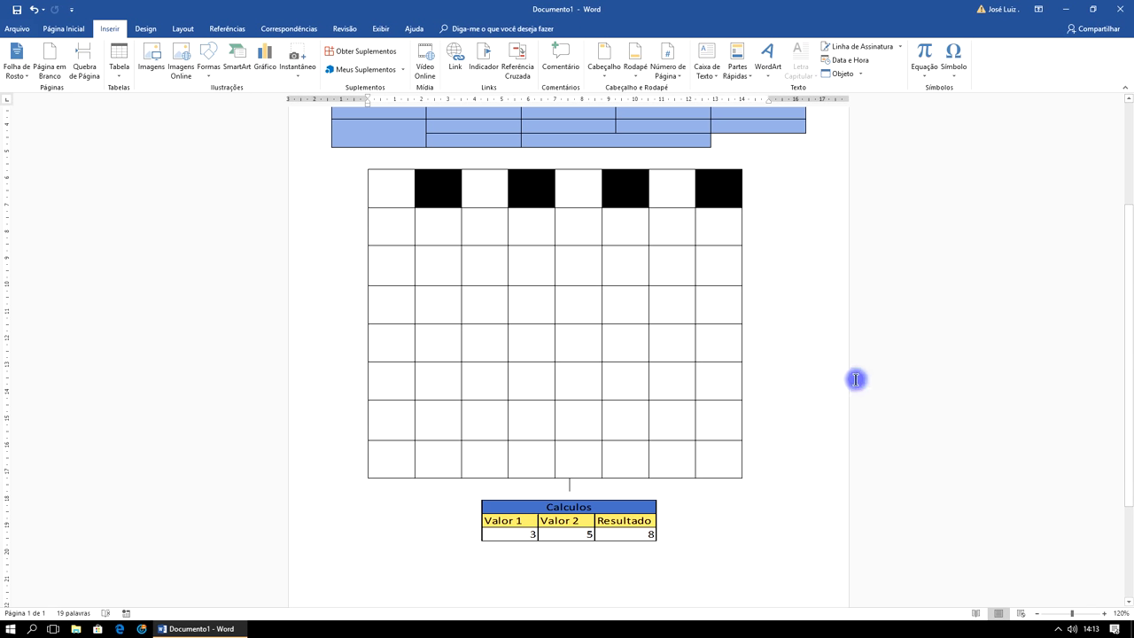
click(975, 253)
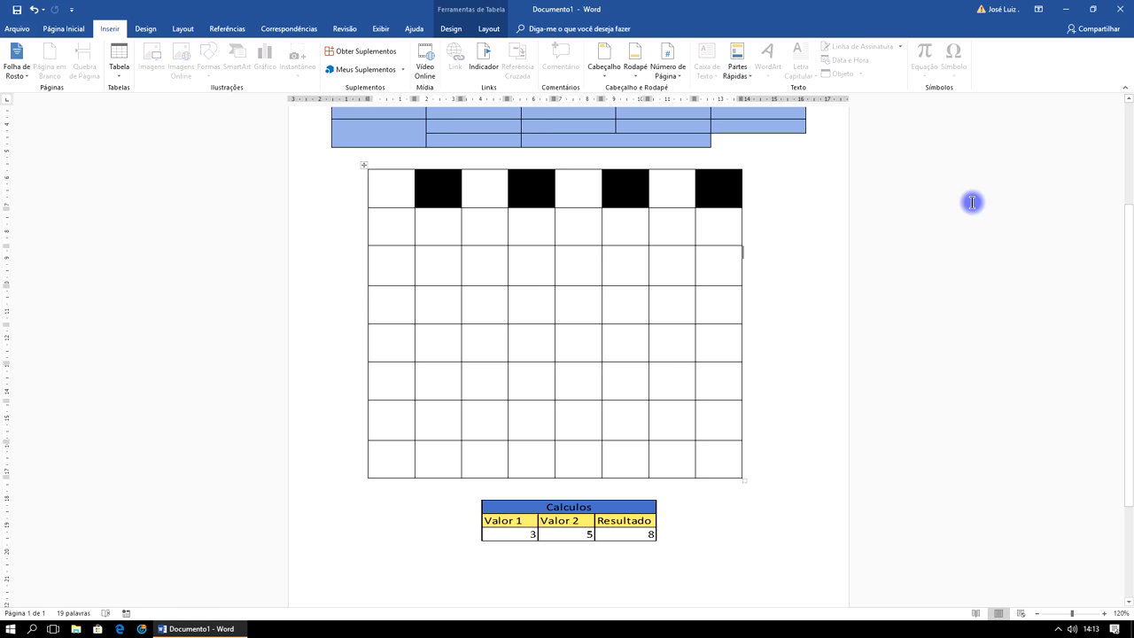